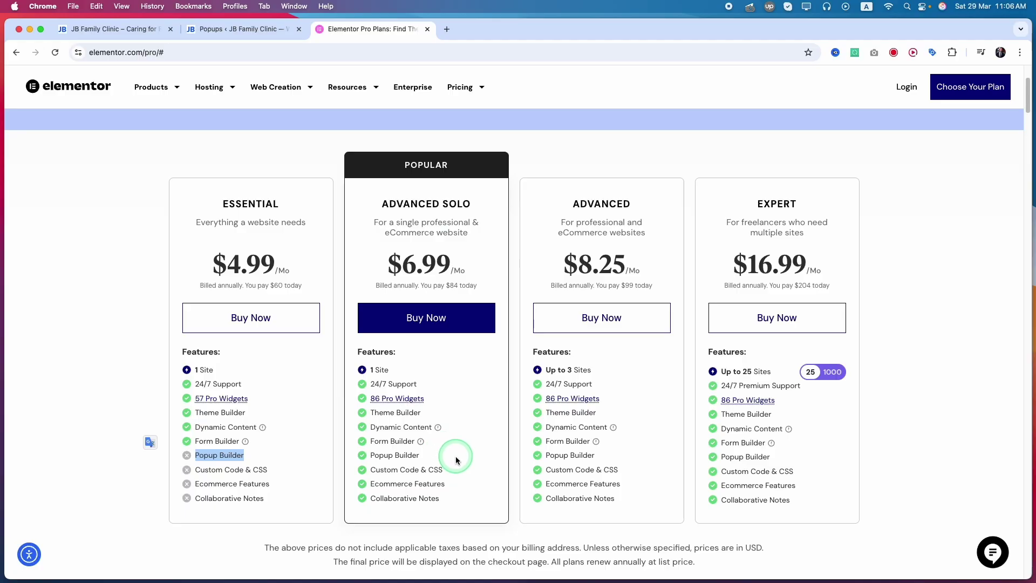
# Check the Popup Builder feature in the Advanced Solo plan and review the provider cards on the clinic homepage.
pyautogui.moveTo(455, 459); pyautogui.dragTo(364, 451)
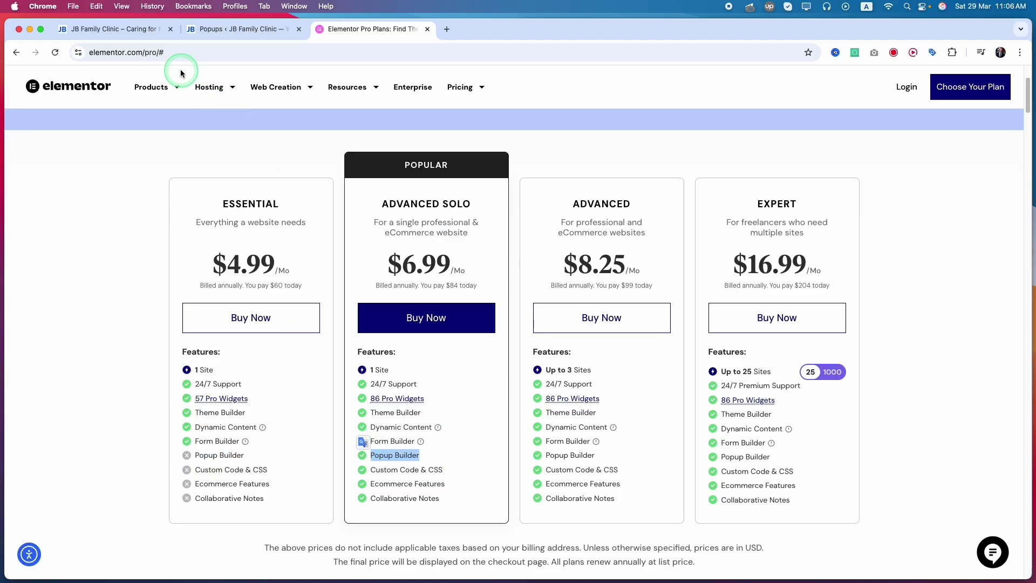
pyautogui.click(118, 33)
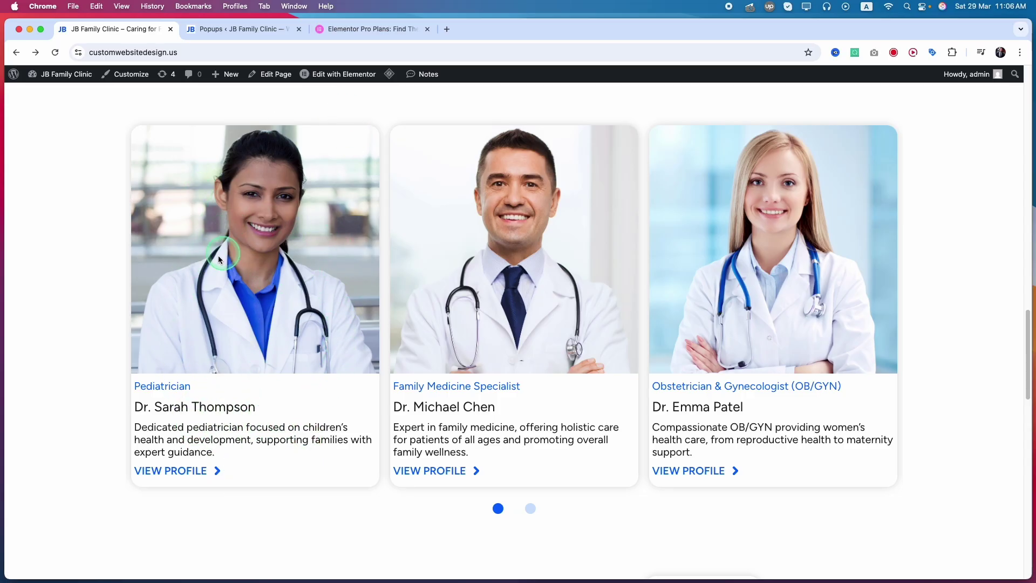
pyautogui.scroll(3, 219, 421)
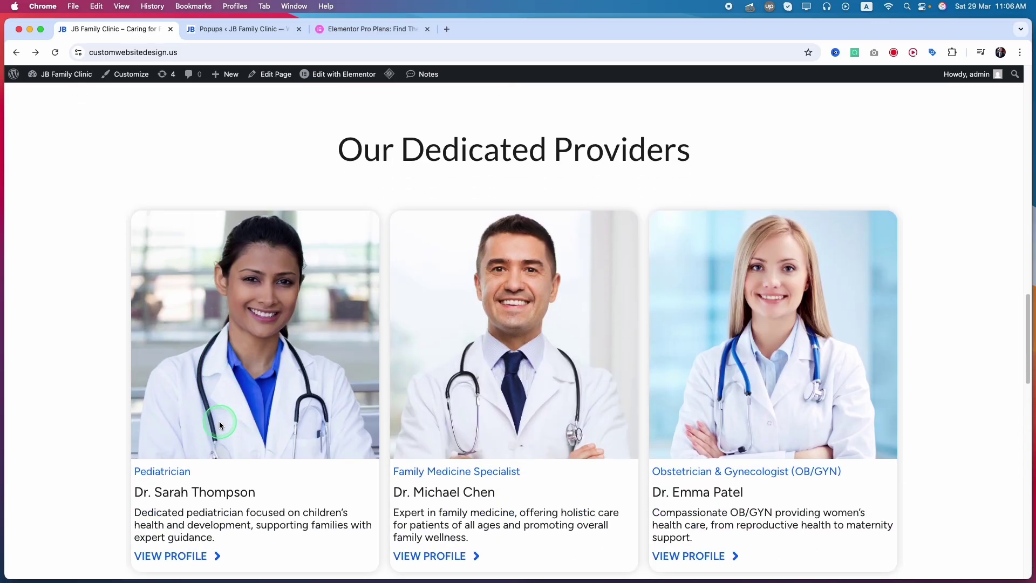
pyautogui.scroll(-2, 219, 421)
# Open the Popups template list from the clinic site's WordPress dashboard.
pyautogui.click(243, 30)
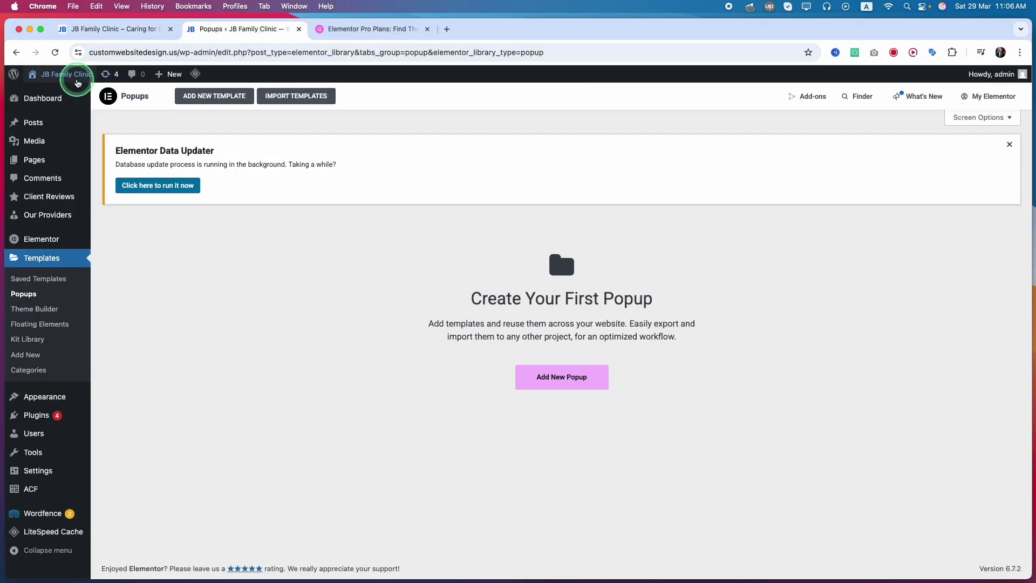
pyautogui.click(43, 106)
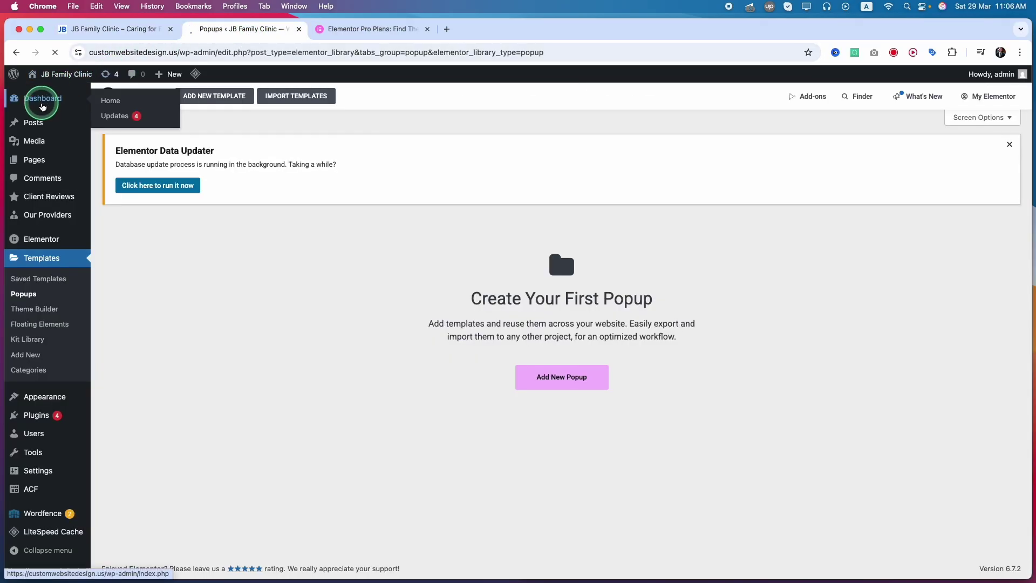
pyautogui.moveTo(25, 297)
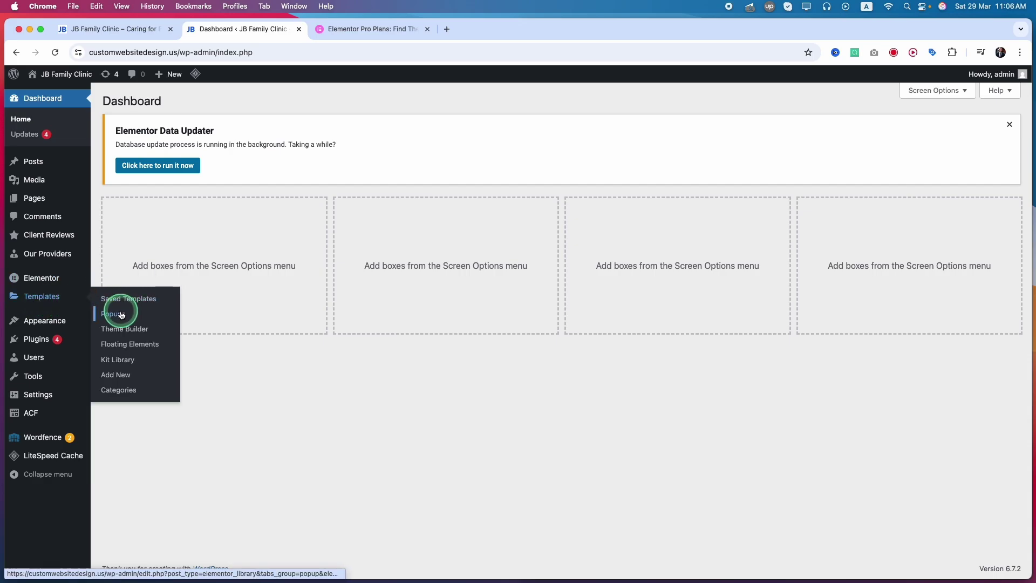
pyautogui.click(119, 317)
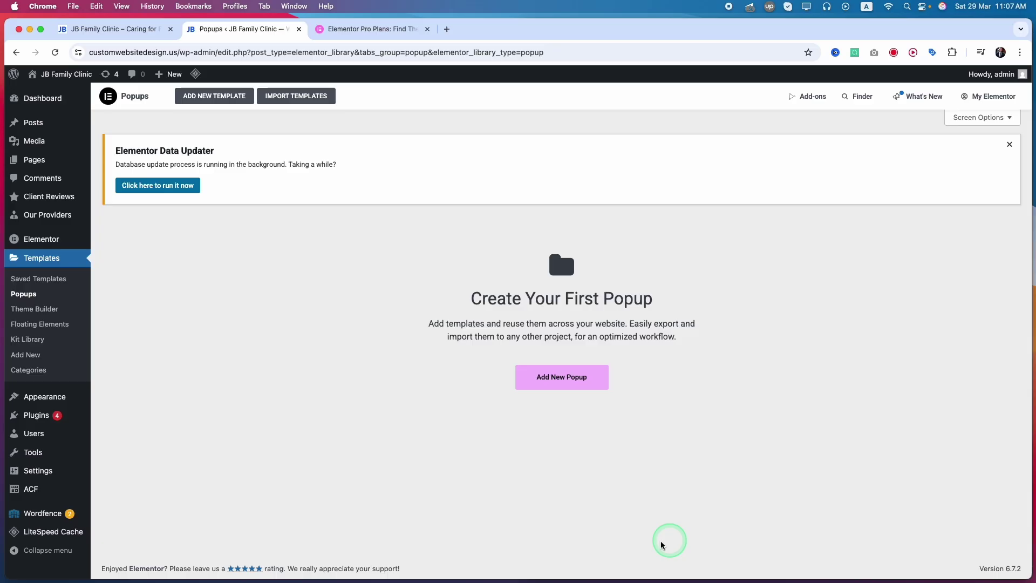
# Create a new template of type Popup named "Our Provider Popup".
pyautogui.click(558, 382)
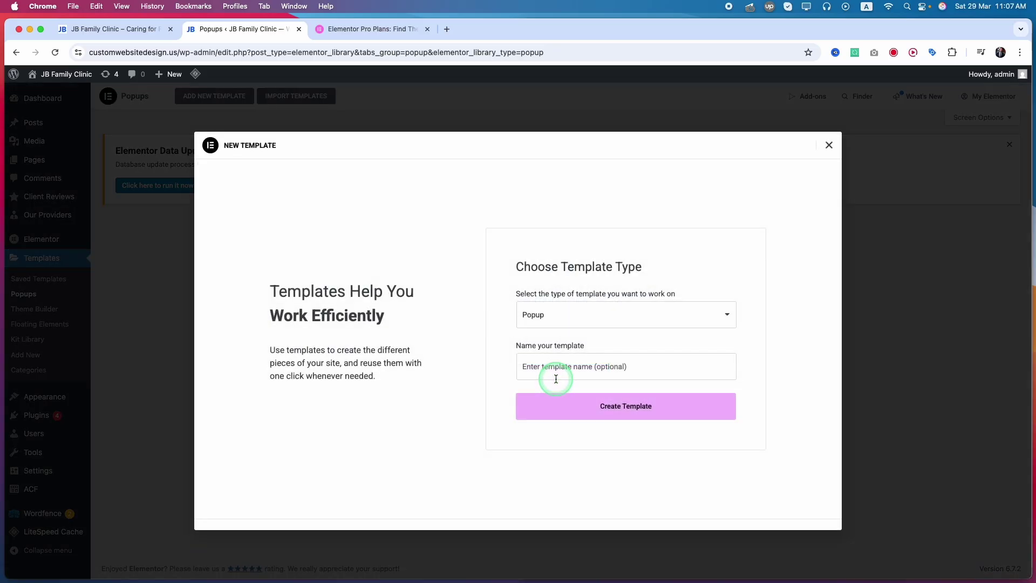
pyautogui.click(573, 317)
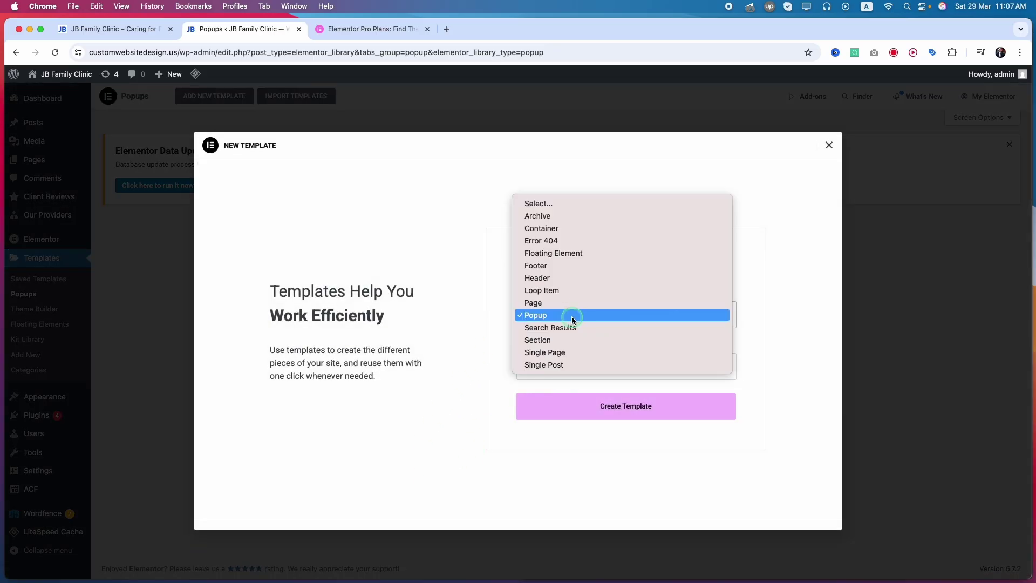
pyautogui.click(536, 320)
pyautogui.click(548, 365)
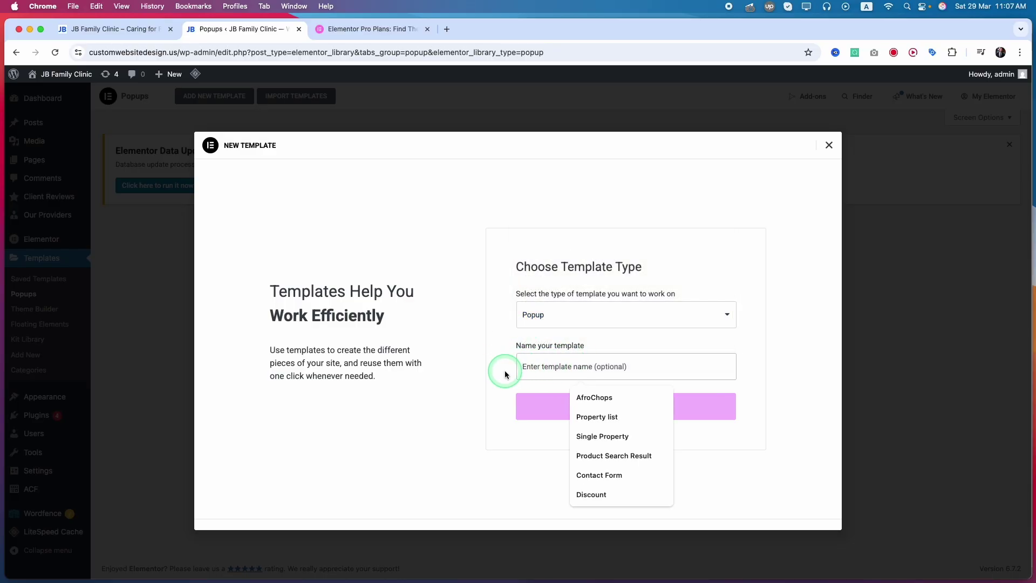
pyautogui.write('Our')
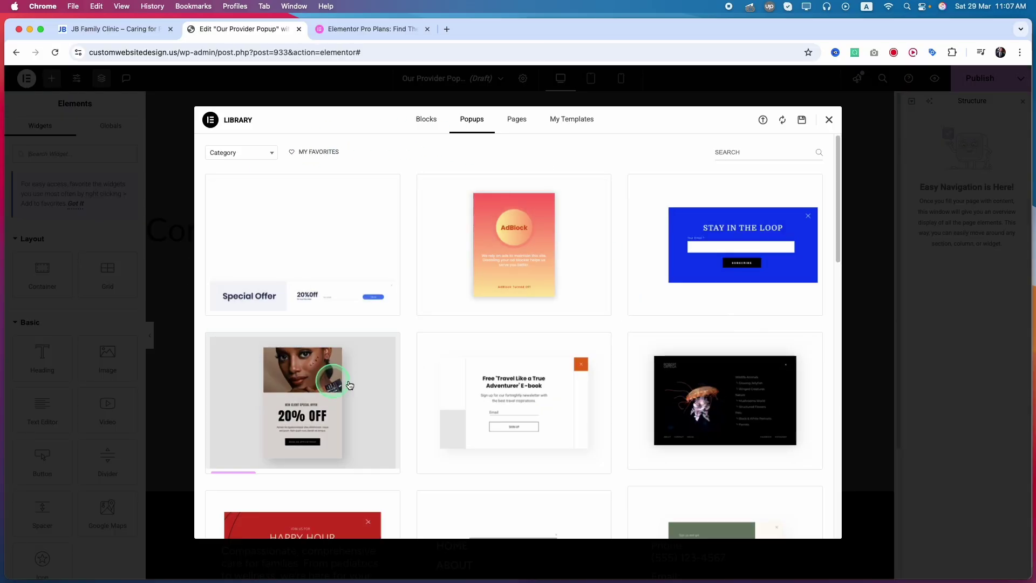
# Browse the ready-made popup designs in the template library and close it without inserting any.
pyautogui.scroll(-1, 385, 418)
pyautogui.scroll(-4, 705, 365)
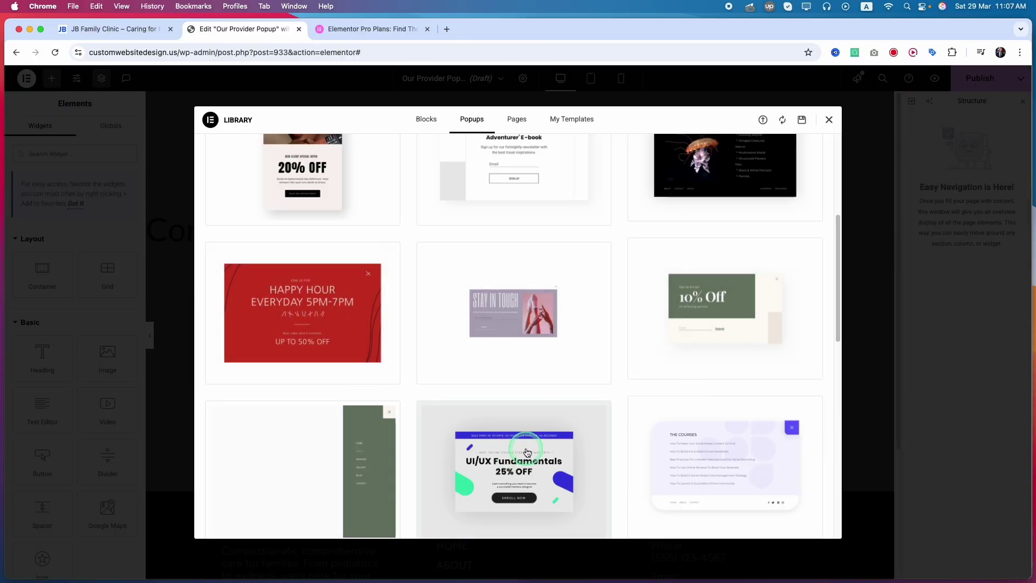
pyautogui.scroll(-2, 493, 440)
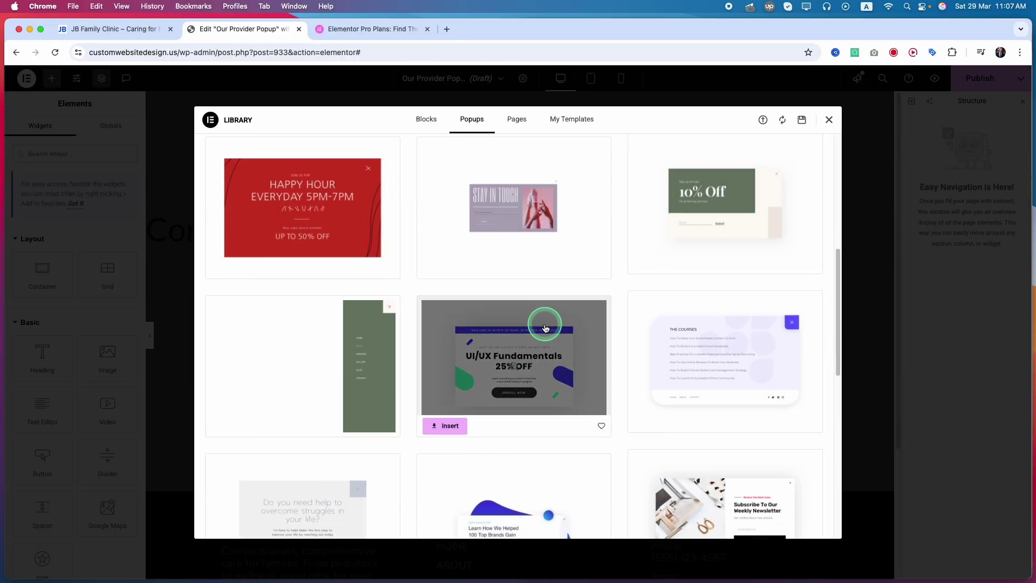
pyautogui.scroll(6, 545, 328)
pyautogui.click(829, 120)
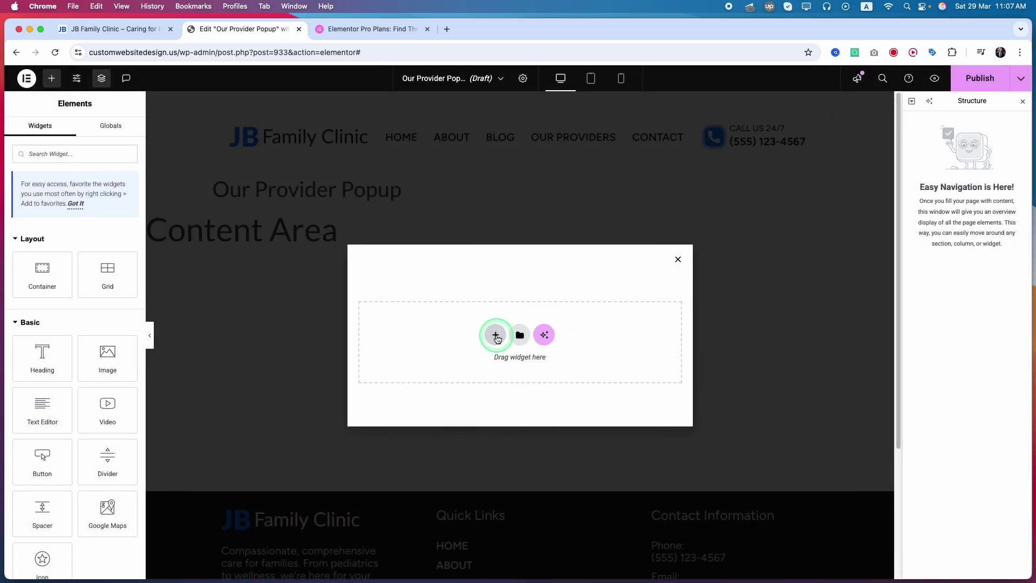
# Add a new container with the Direction Column structure to the empty popup.
pyautogui.click(496, 335)
pyautogui.click(497, 338)
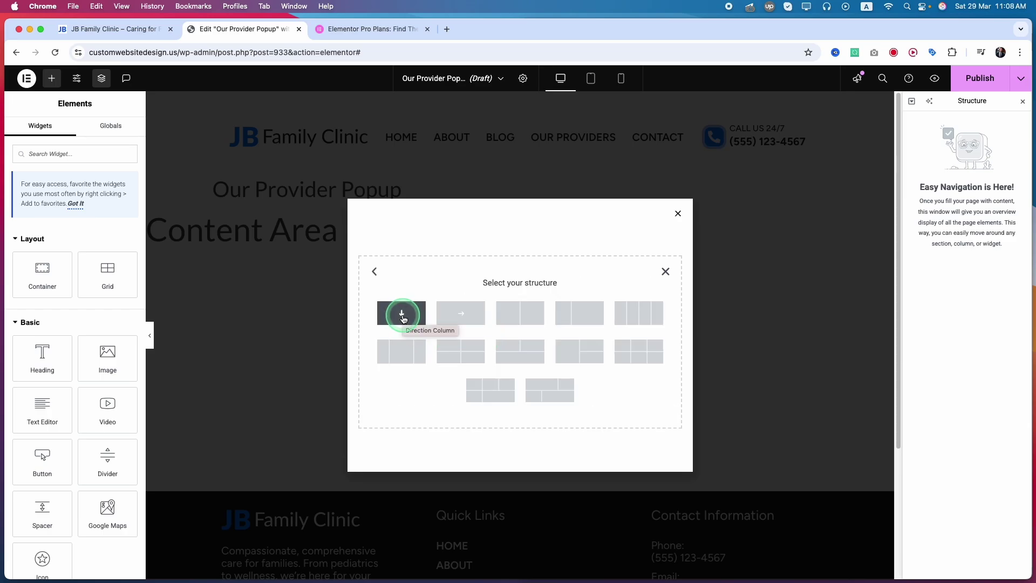
pyautogui.click(403, 317)
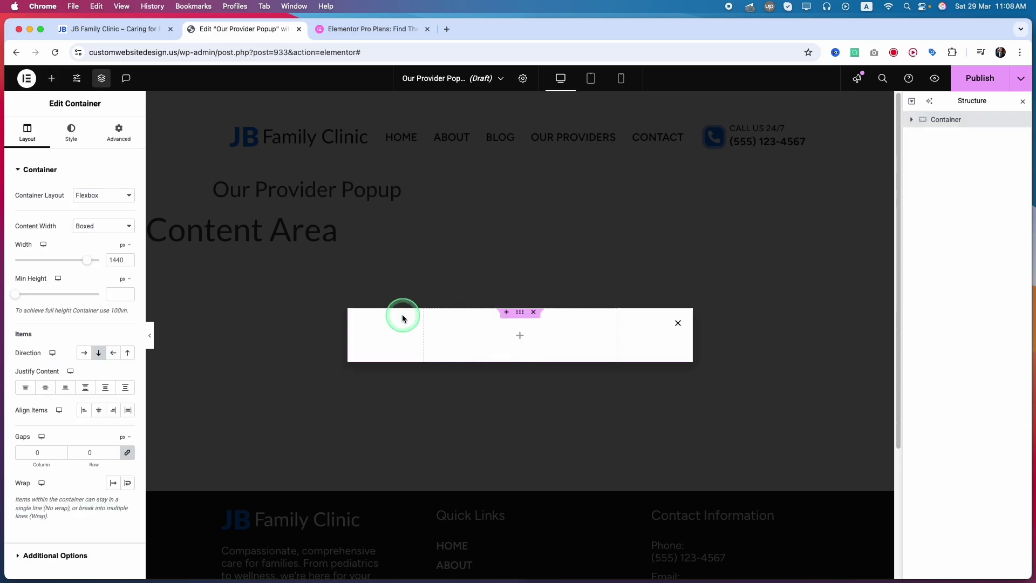
# Set the container's margin to 0 px and its padding to 20 px on all sides.
pyautogui.click(111, 118)
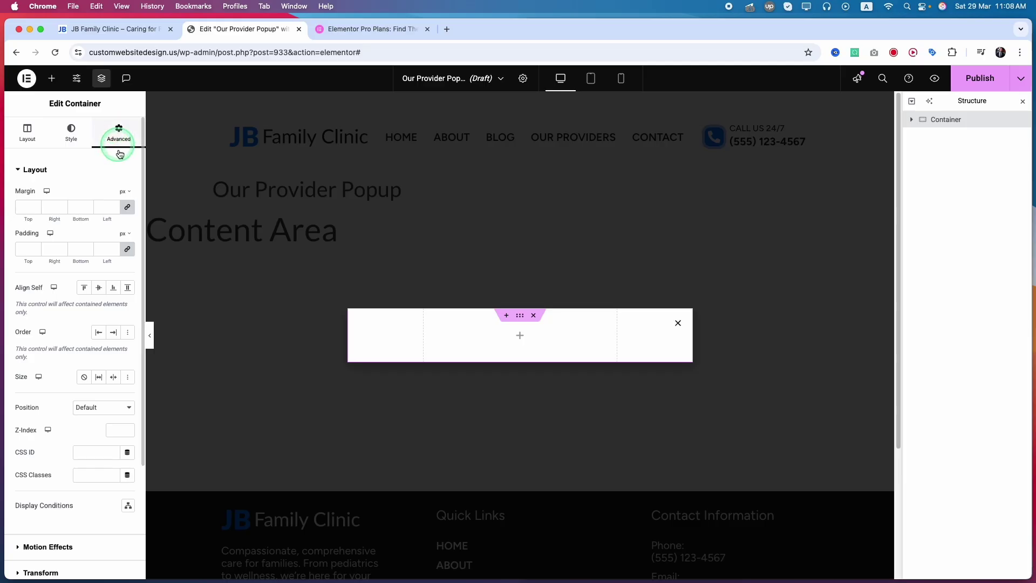
pyautogui.click(128, 251)
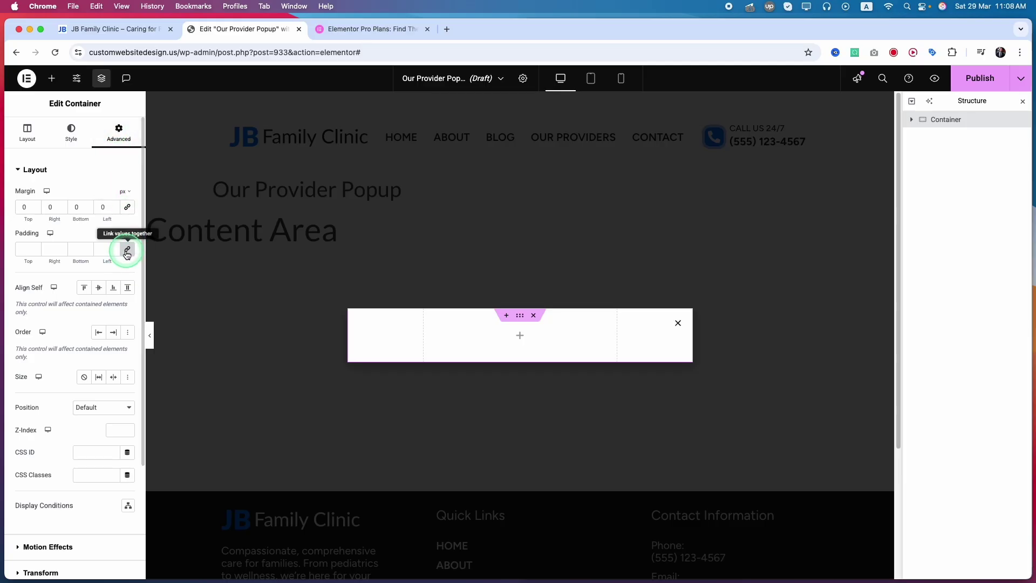
pyautogui.scroll(-3, 126, 260)
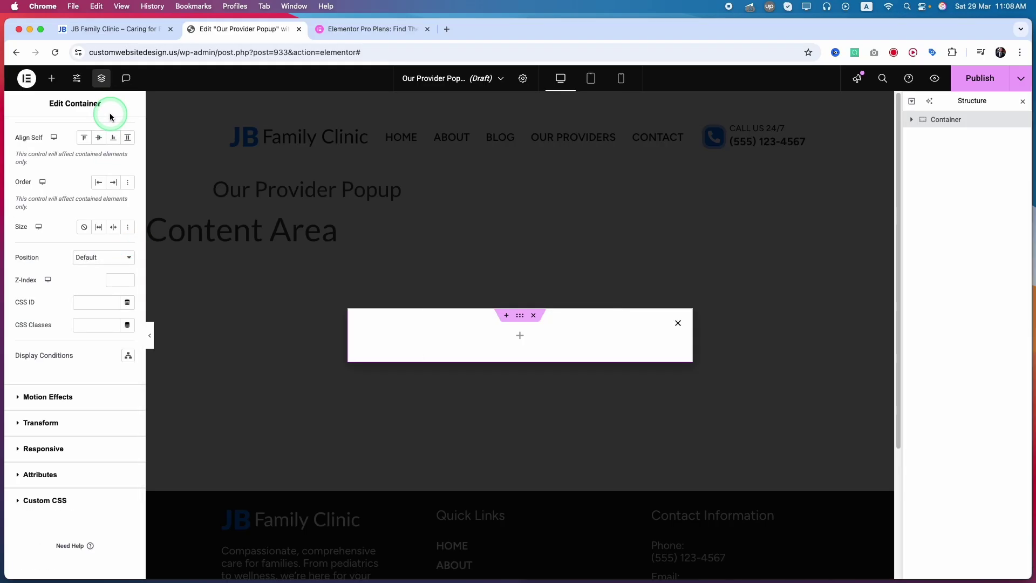
pyautogui.scroll(3, 109, 277)
pyautogui.click(128, 249)
pyautogui.click(128, 207)
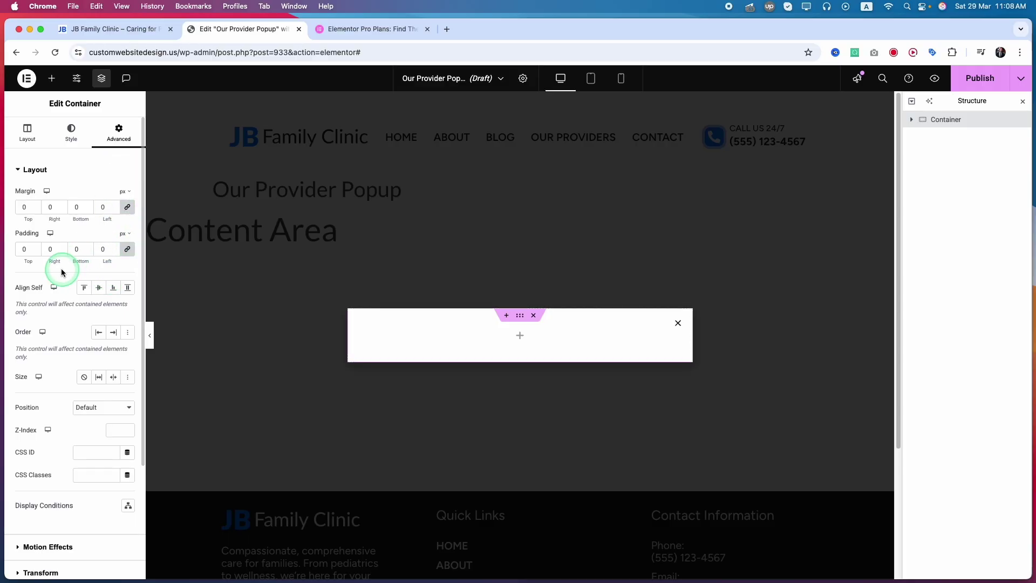
pyautogui.click(122, 348)
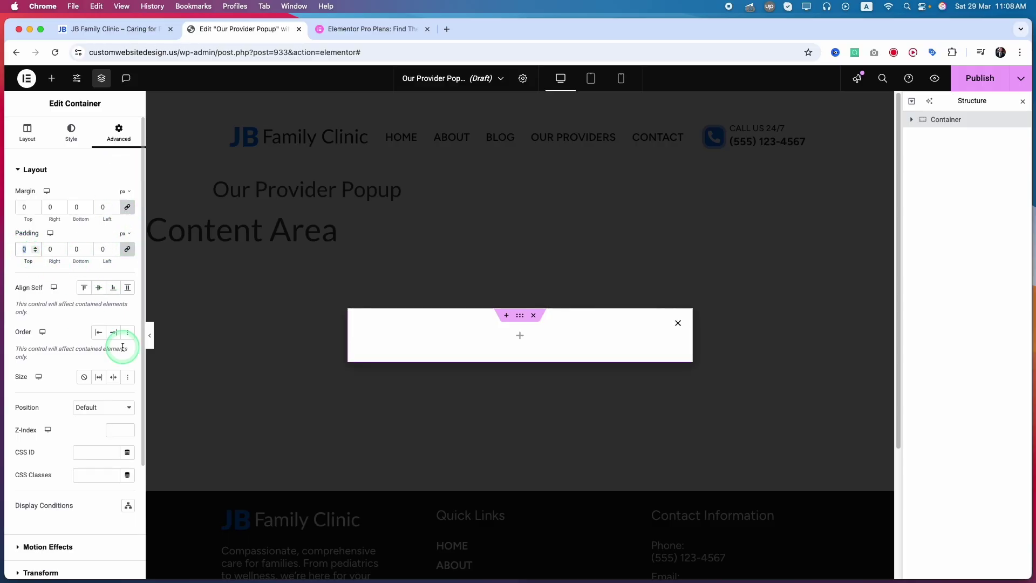
pyautogui.write('20')
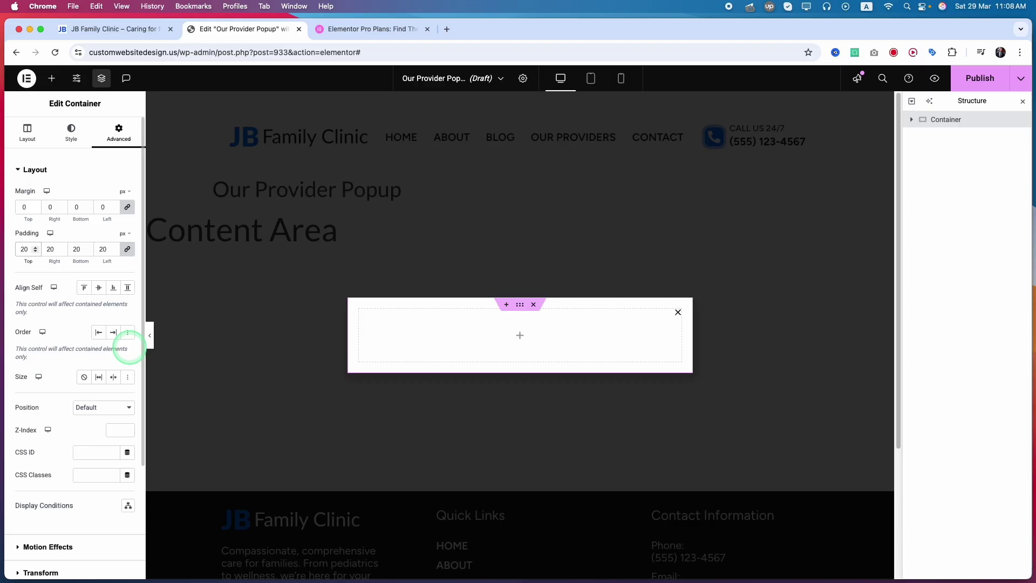
pyautogui.click(90, 260)
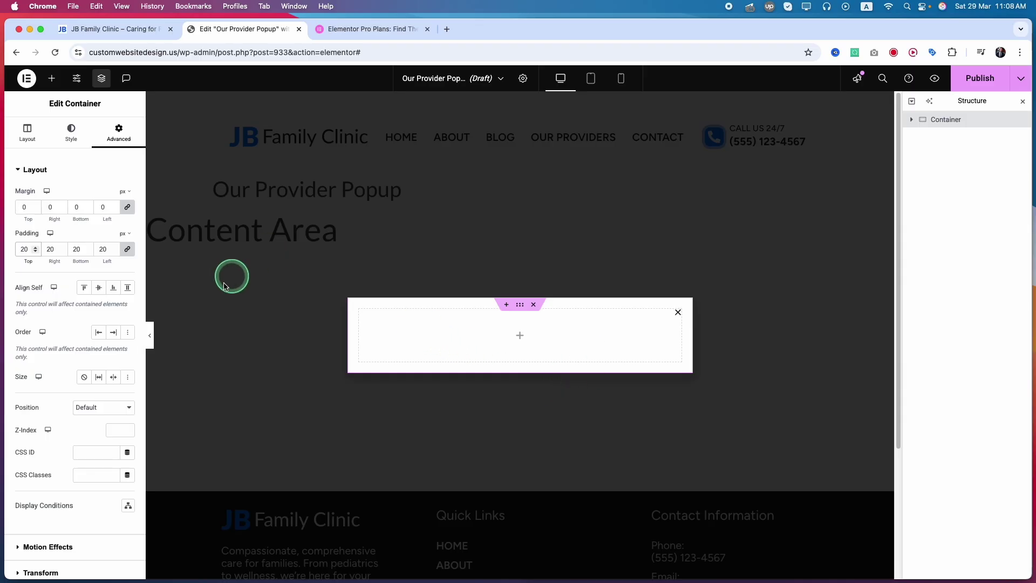
# Find the Image widget and place it inside the popup's container.
pyautogui.click(25, 138)
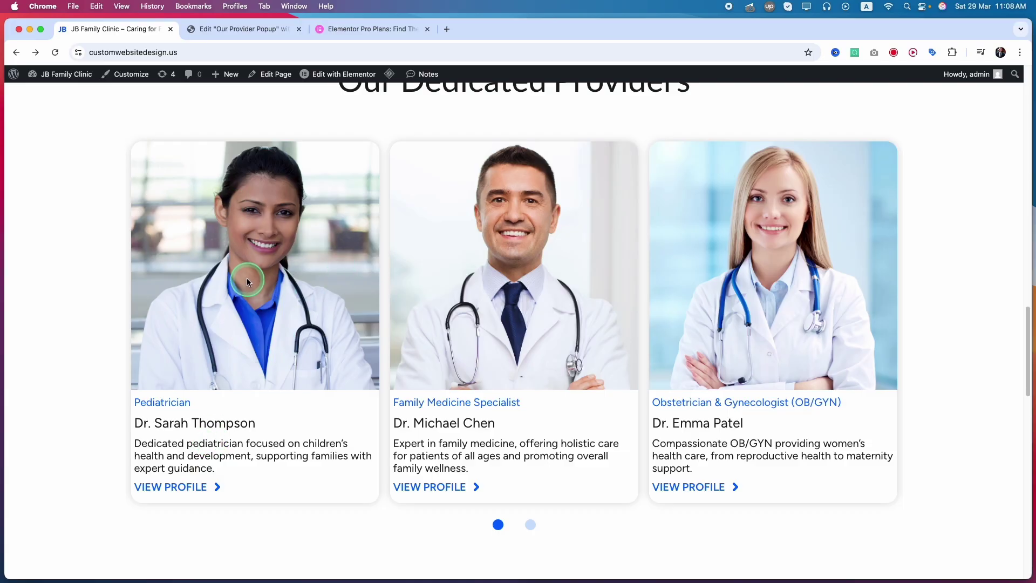
pyautogui.click(227, 36)
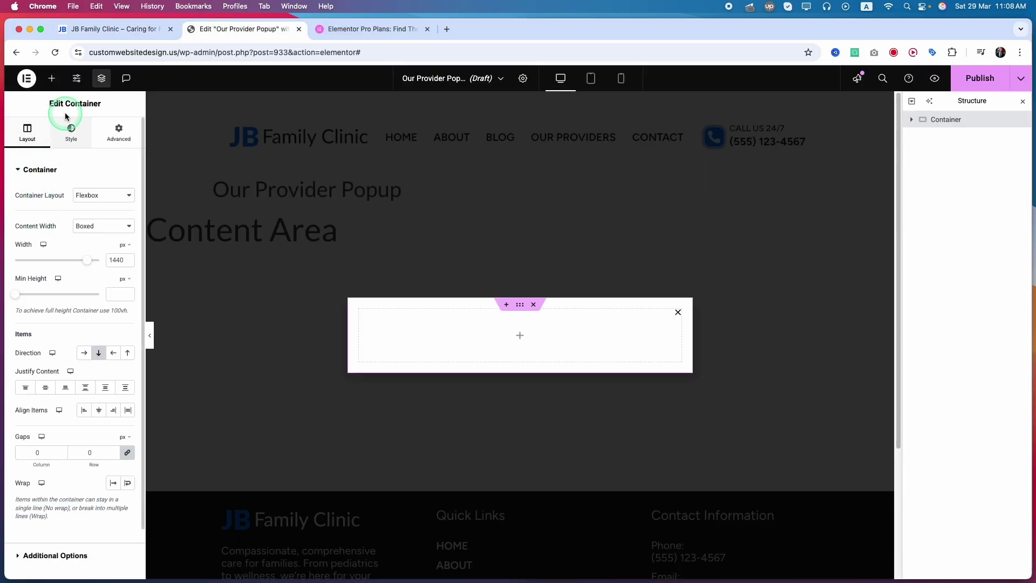
pyautogui.click(52, 78)
pyautogui.write('image')
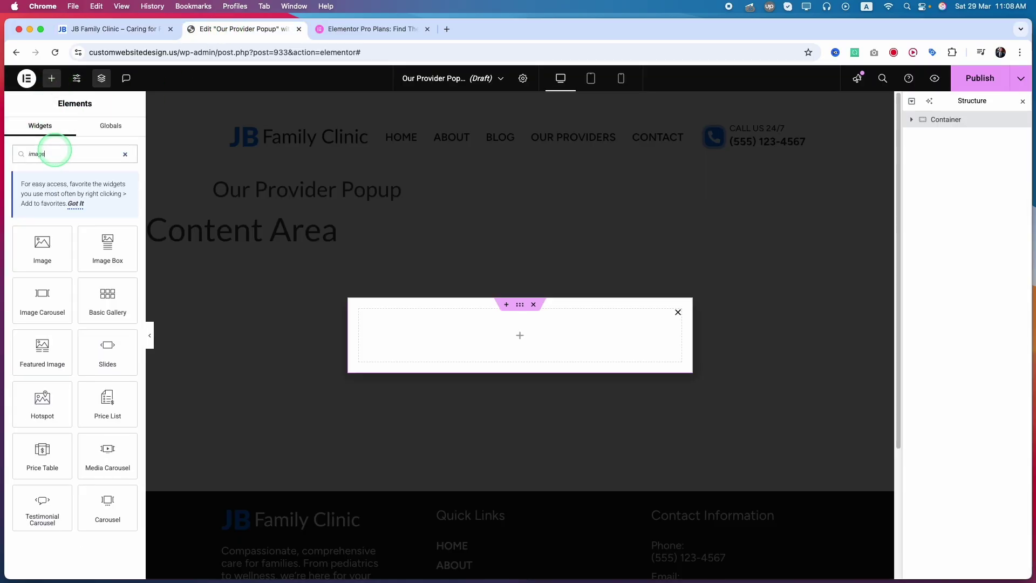
pyautogui.moveTo(43, 248); pyautogui.dragTo(519, 335)
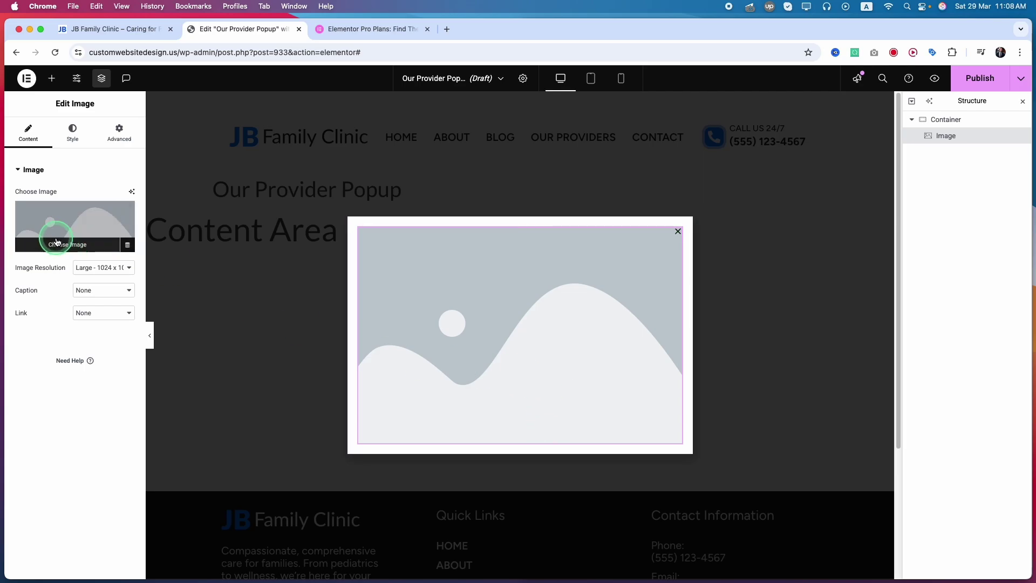
# Set the widget's image to the pediatrician's photo (dark hair, blue shirt) from the Media Library.
pyautogui.click(63, 221)
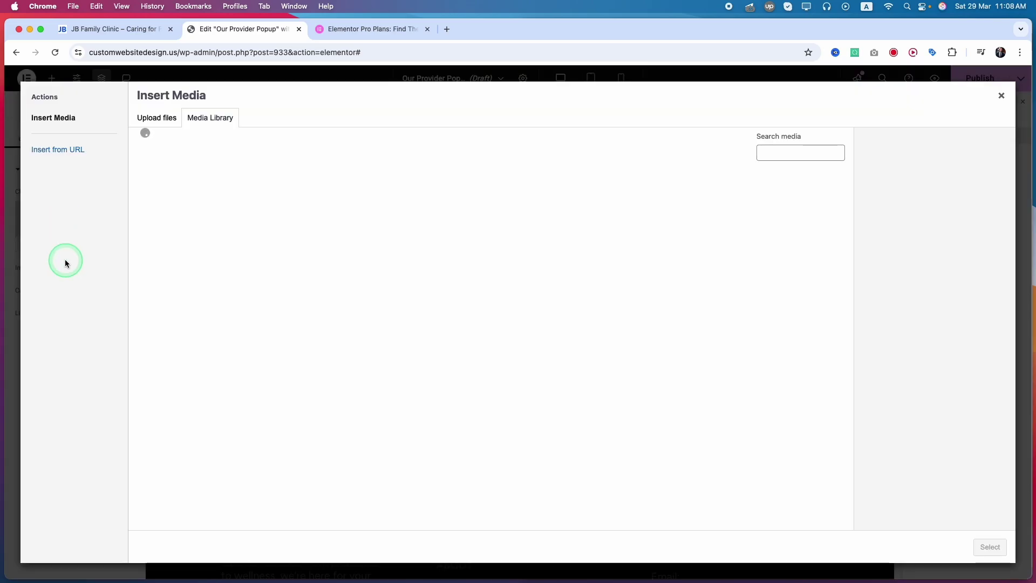
pyautogui.scroll(-3, 752, 366)
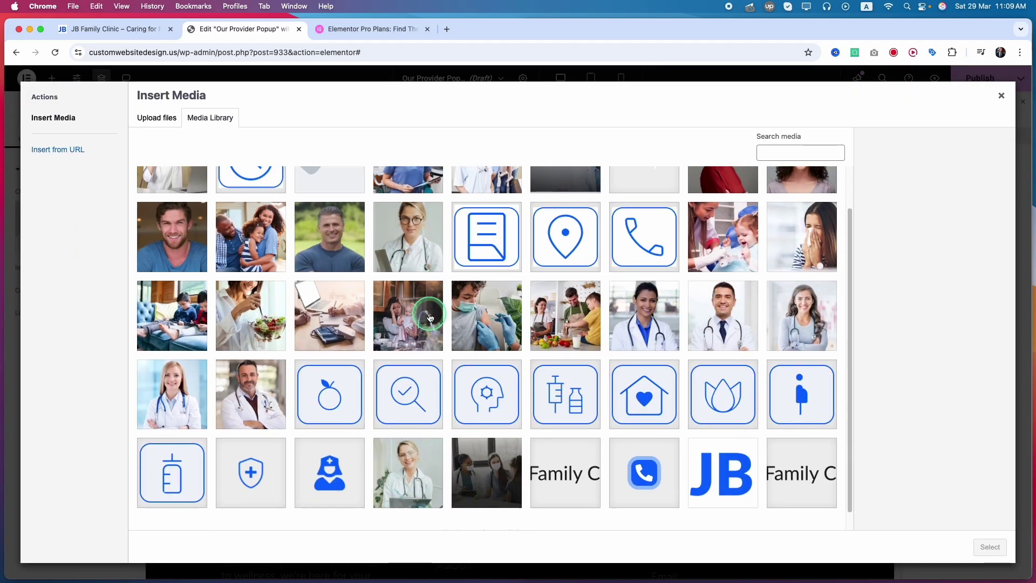
pyautogui.click(644, 296)
pyautogui.click(990, 547)
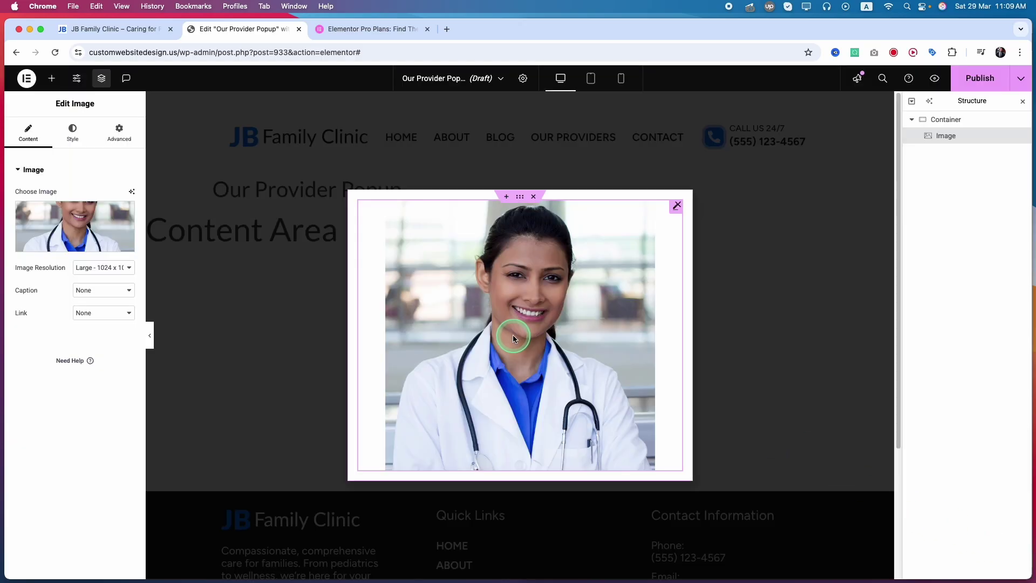
# View the Our Providers post list in a separate dashboard tab and return to the Our Provider Popup editor.
pyautogui.click(133, 33)
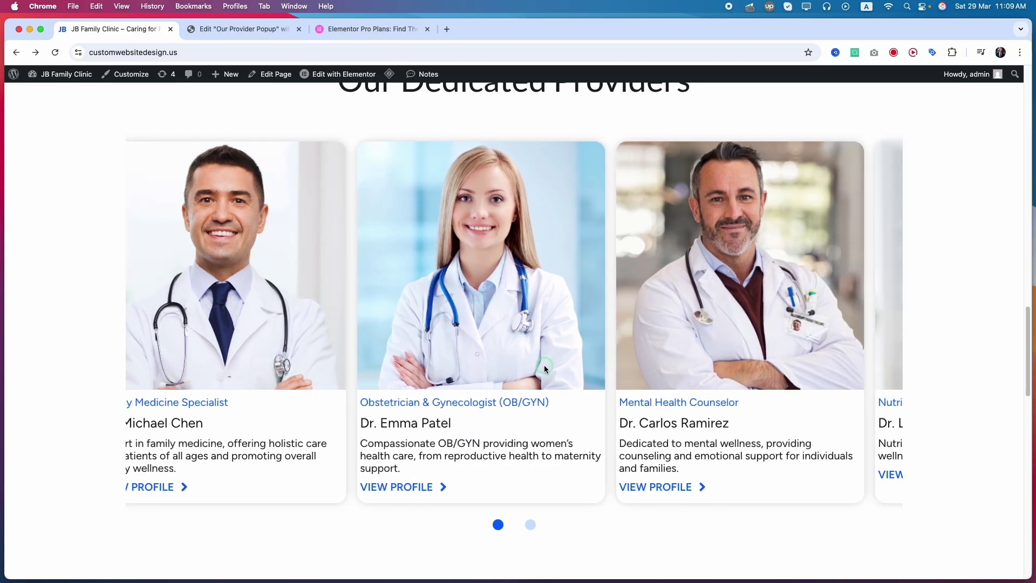
pyautogui.moveTo(59, 74)
pyautogui.rightClick(63, 93)
pyautogui.click(67, 94)
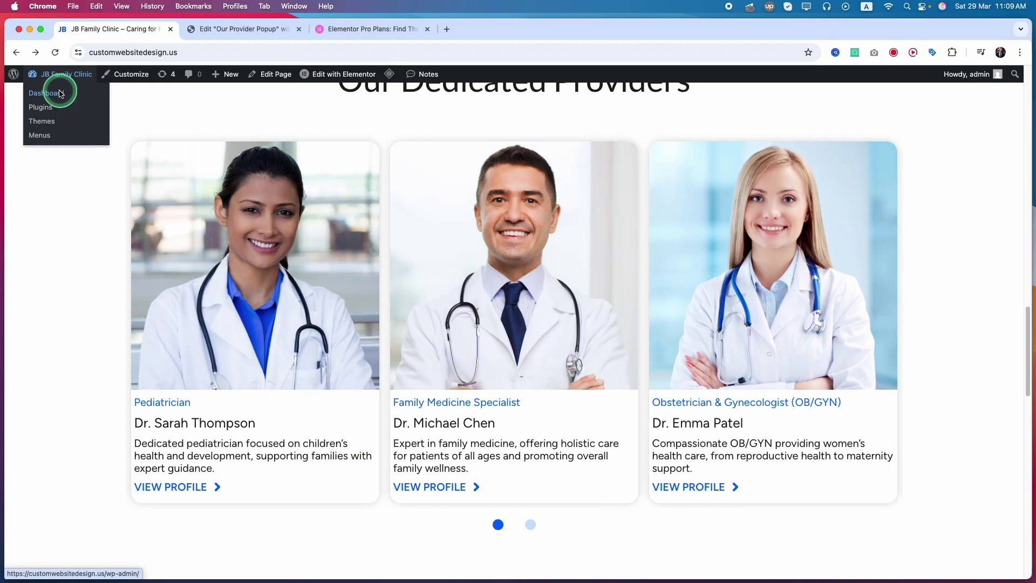
pyautogui.click(227, 30)
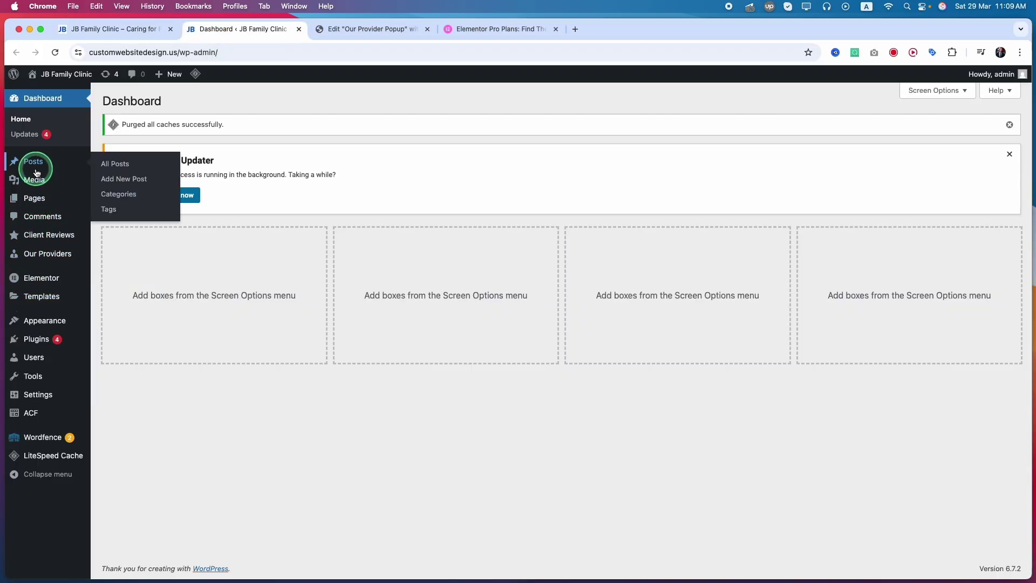
pyautogui.click(60, 254)
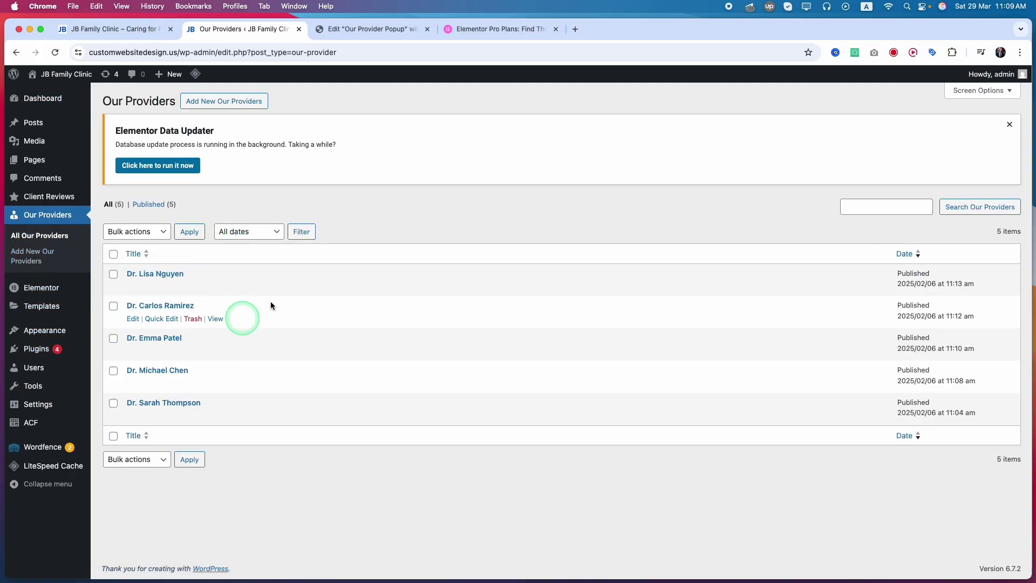
pyautogui.click(462, 29)
pyautogui.click(373, 28)
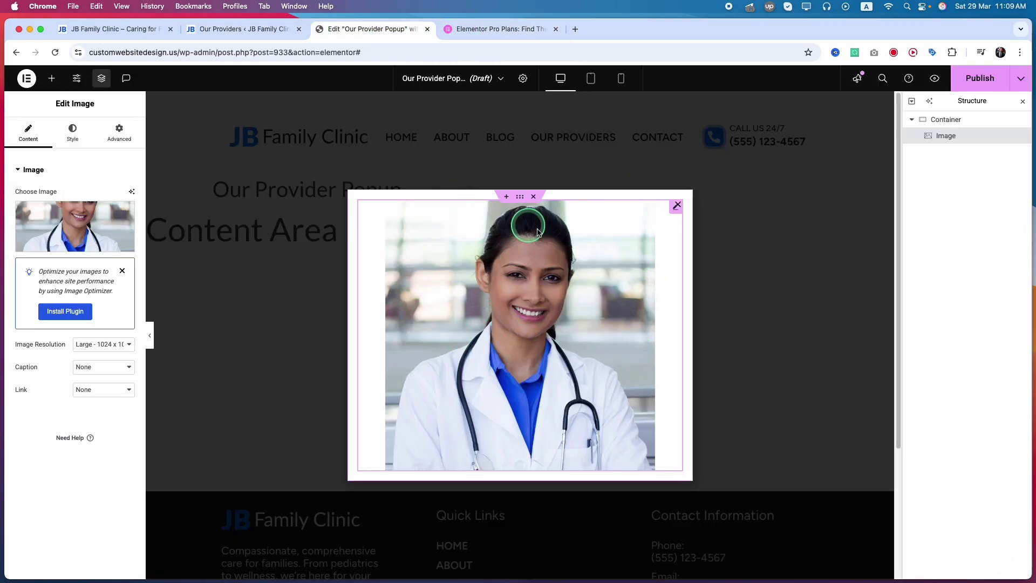
# Find the Heading widget and place it below the image in the popup's container.
pyautogui.click(52, 79)
pyautogui.write('hea')
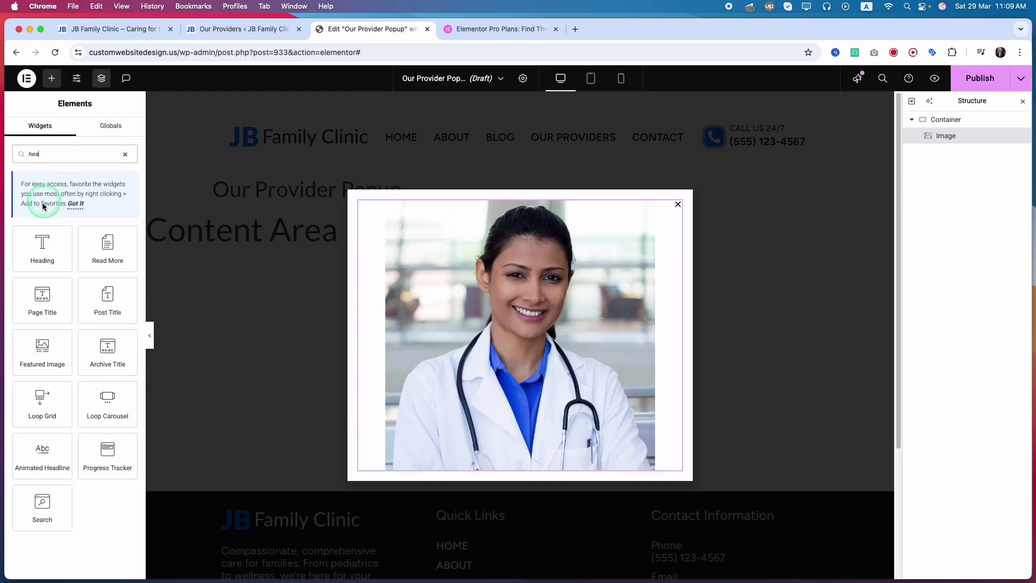
pyautogui.moveTo(42, 246); pyautogui.dragTo(508, 436)
# Open the clinic's UI design at figma.com in a new browser tab.
pyautogui.click(124, 33)
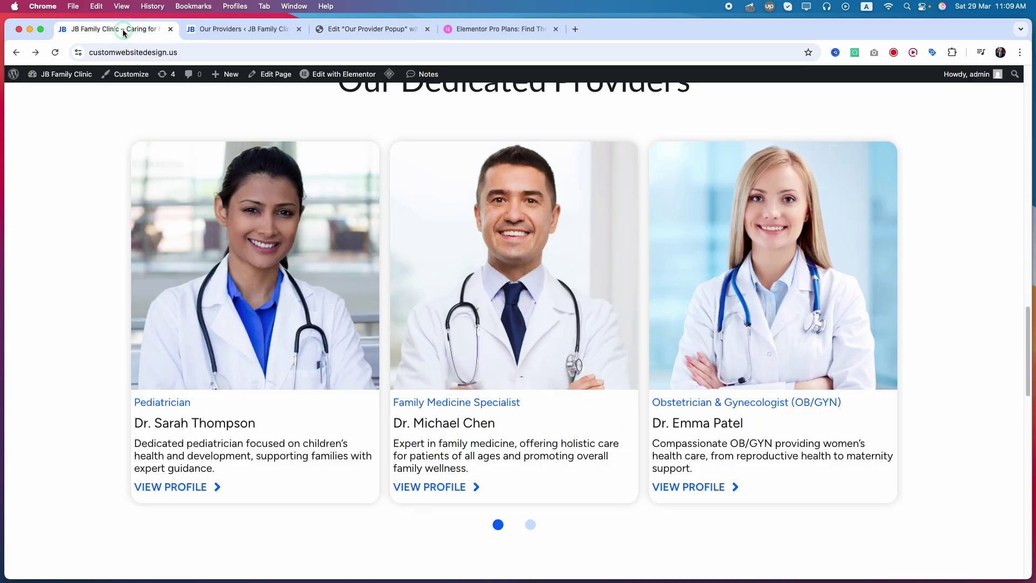
pyautogui.click(573, 30)
pyautogui.write('figma.com')
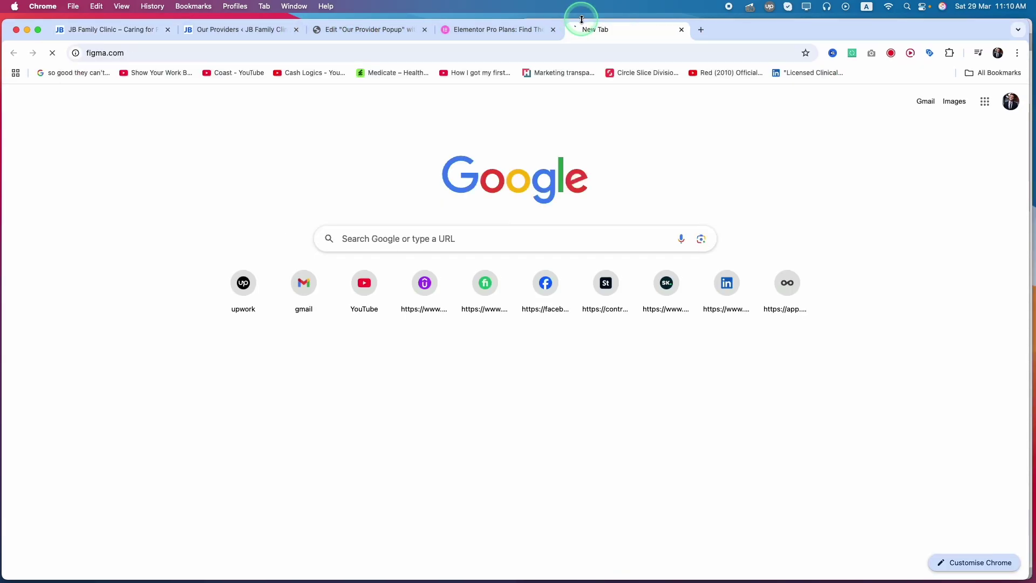
pyautogui.press('Return')
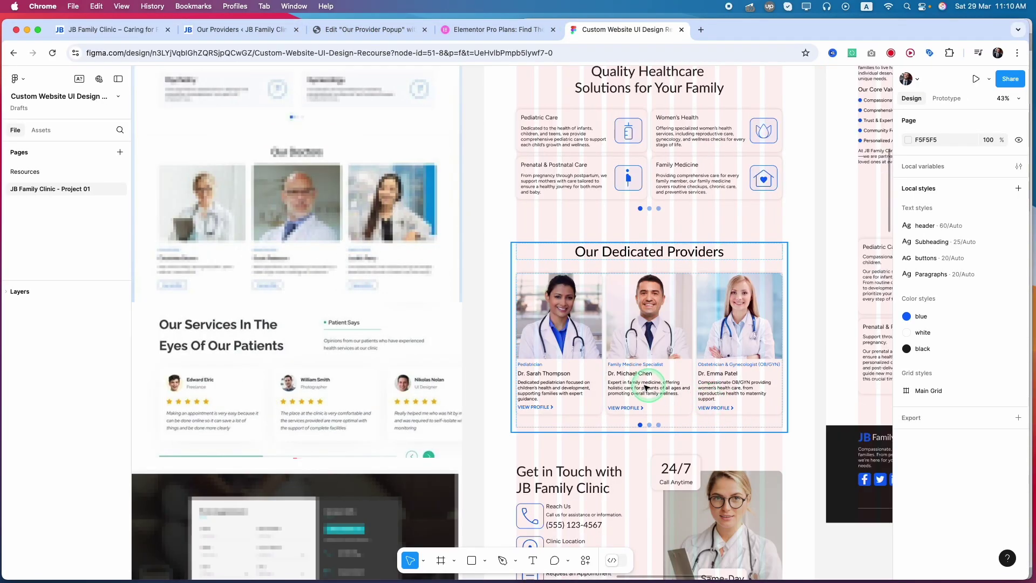
# Copy the role text "Pediatrician" from the first provider card in the Figma design.
pyautogui.scroll(5, 526, 370)
pyautogui.scroll(5, 527, 370)
pyautogui.click(461, 370)
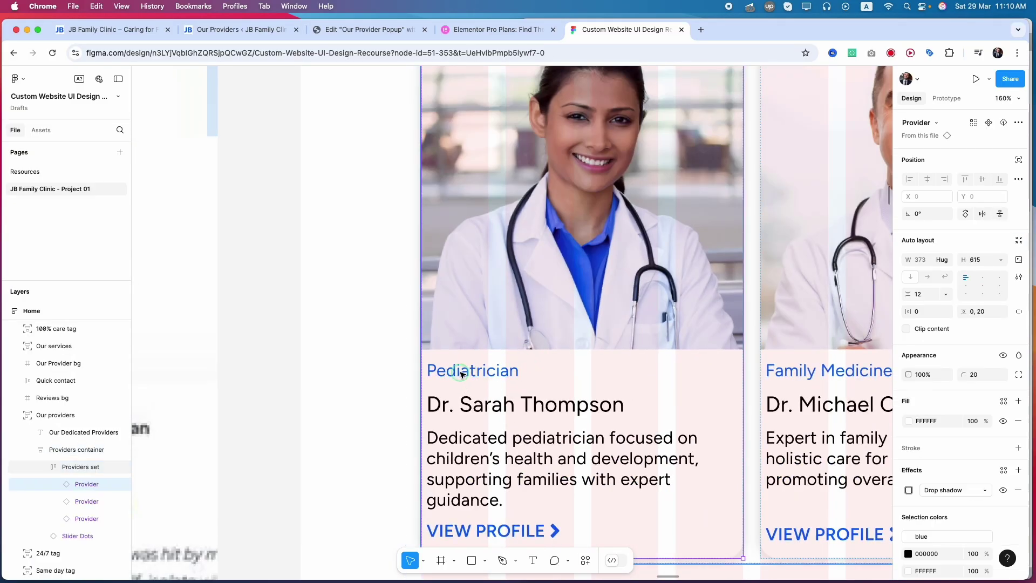
pyautogui.doubleClick(460, 370)
pyautogui.doubleClick(460, 371)
pyautogui.press('super+c')
# Return to the Elementor popup editor and replace the heading's title with the copied "Pediatrician" text.
pyautogui.click(276, 30)
pyautogui.click(357, 30)
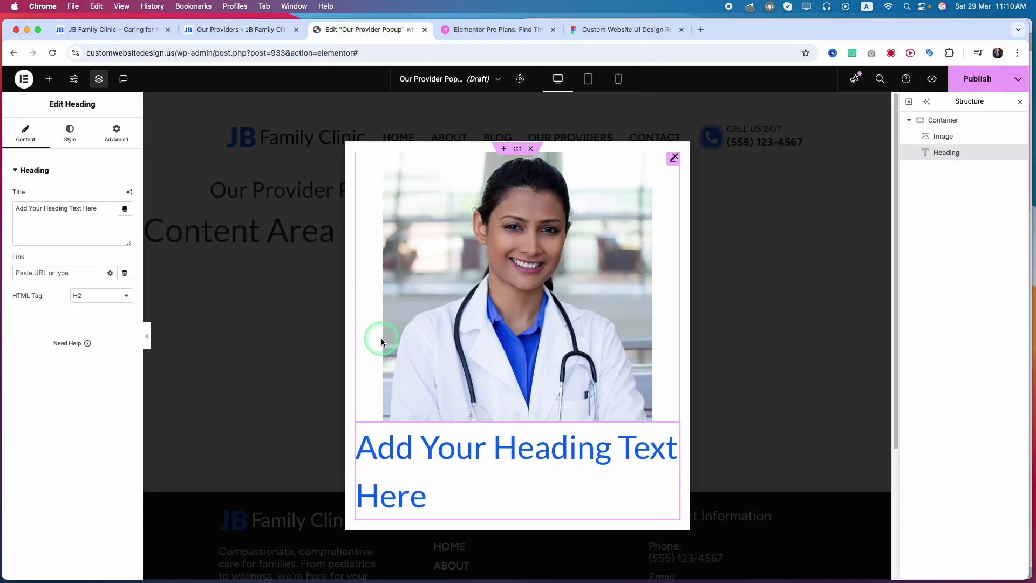
pyautogui.click(65, 218)
pyautogui.press('super+a')
pyautogui.press('super+v')
# Apply the global Paragraphs font to the "Pediatrician" heading.
pyautogui.click(69, 132)
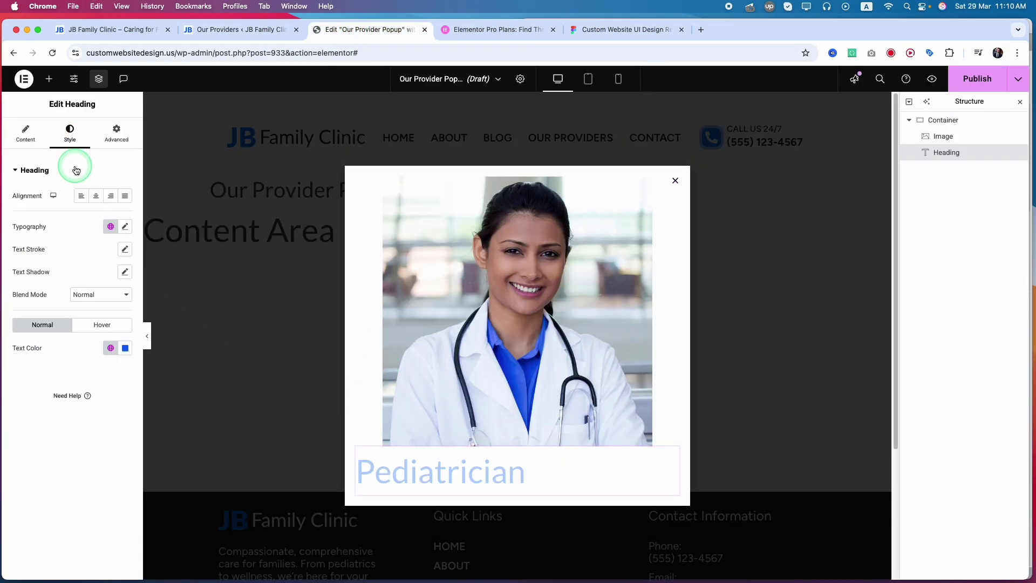
pyautogui.click(110, 228)
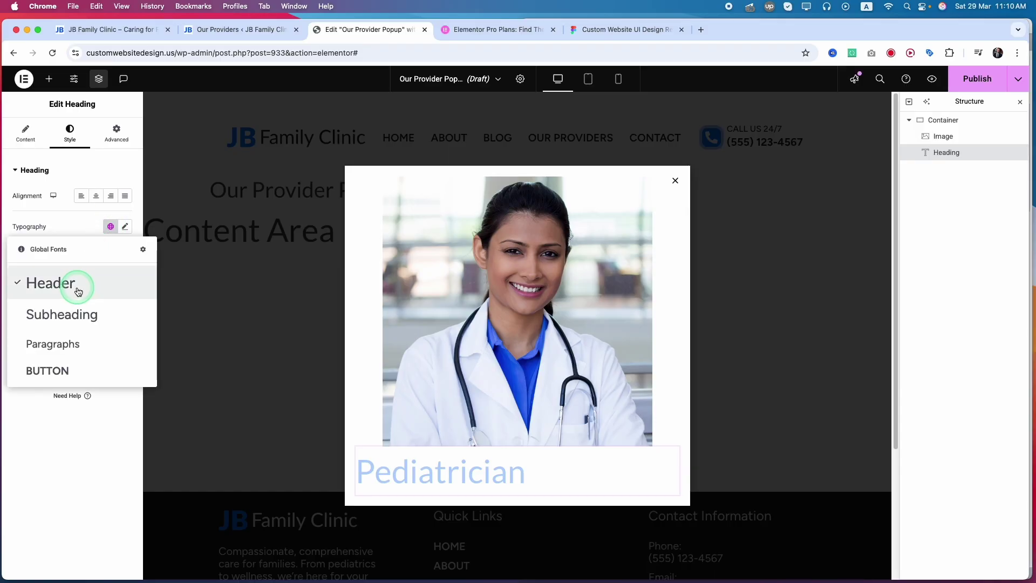
pyautogui.click(65, 351)
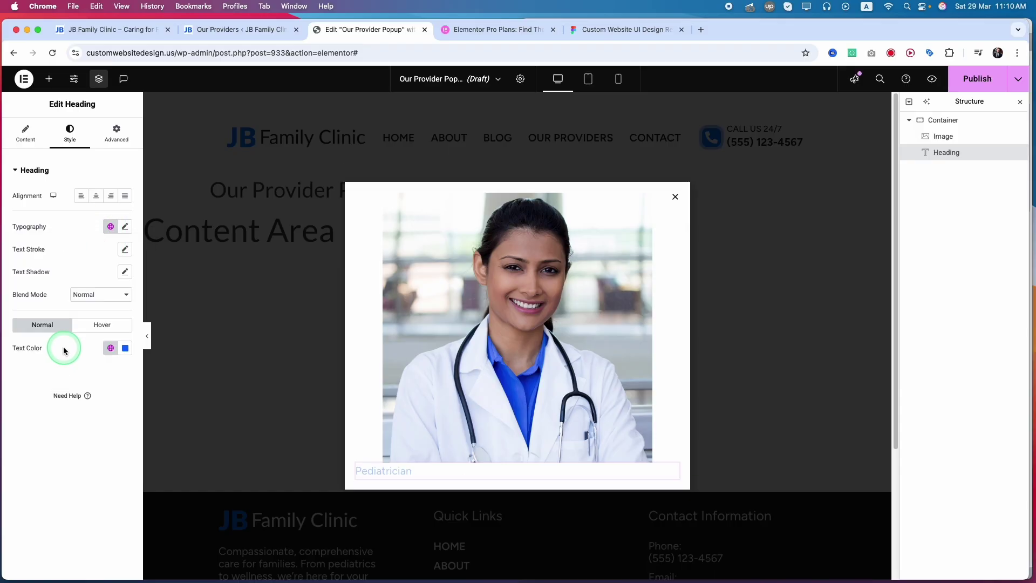
# Unlink the popup container's gap values and set the row gap to 20 px.
pyautogui.click(942, 119)
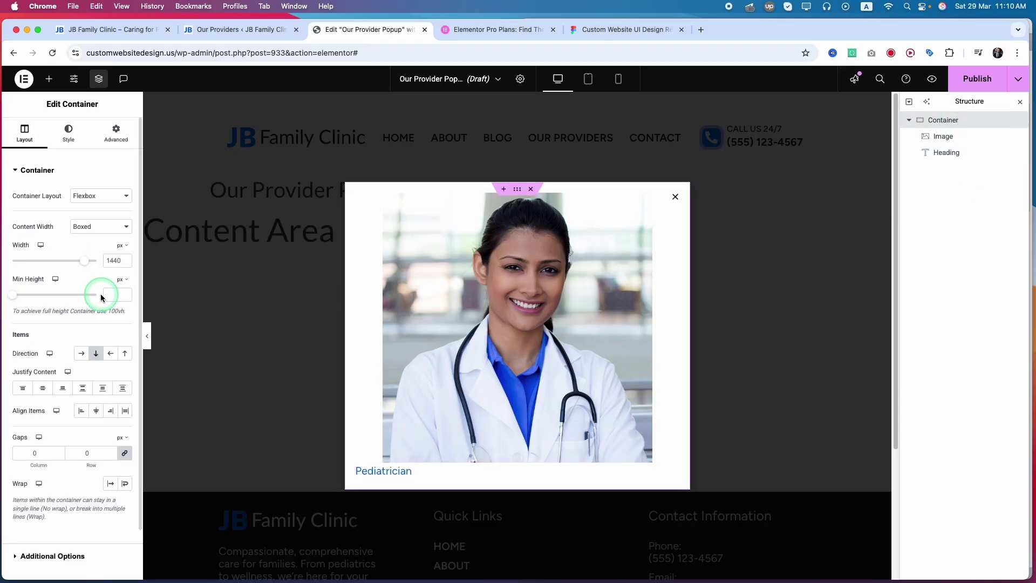
pyautogui.click(90, 454)
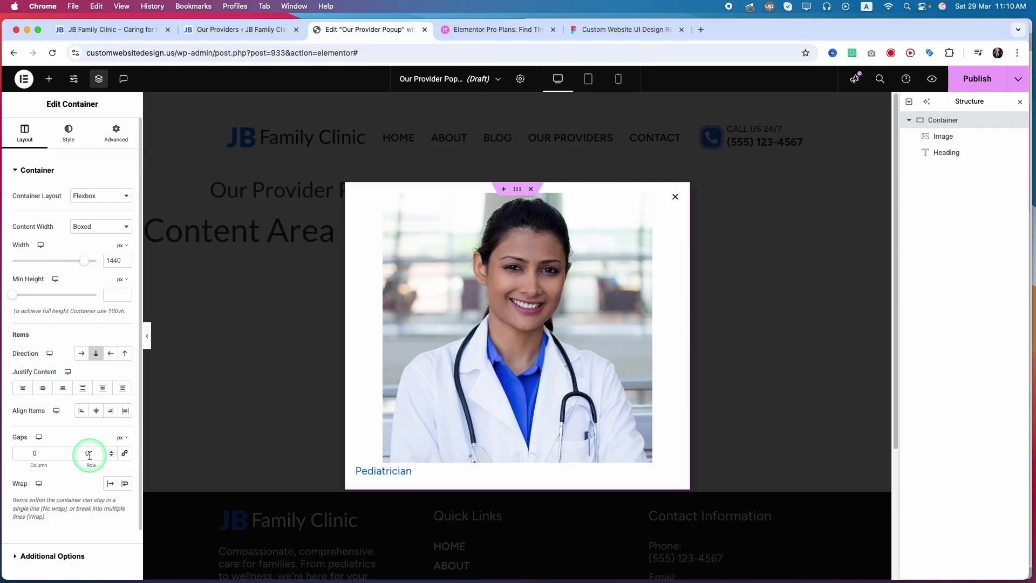
pyautogui.press('super+a')
pyautogui.write('20')
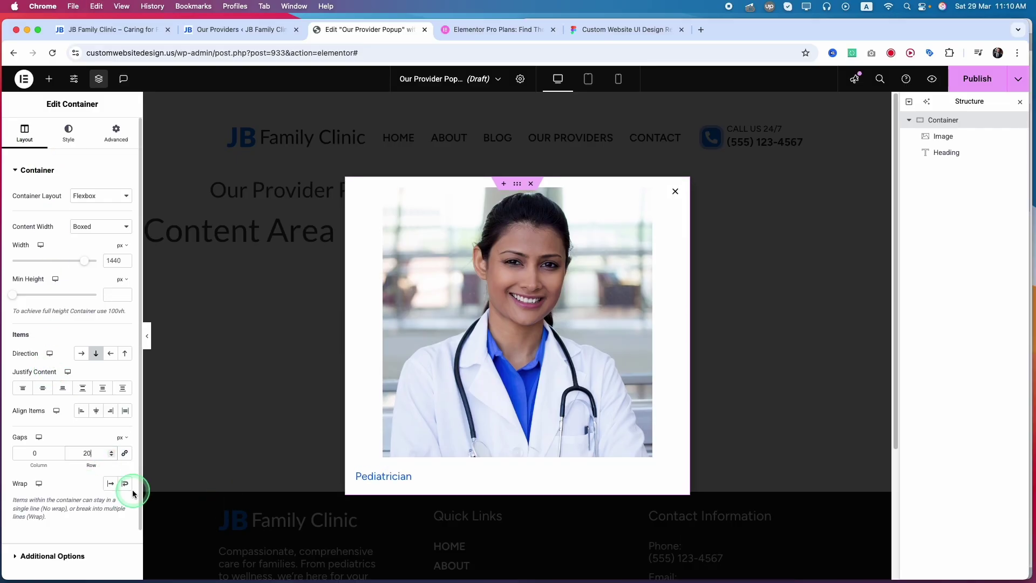
# Place a second Heading widget below the "Pediatrician" heading.
pyautogui.click(55, 82)
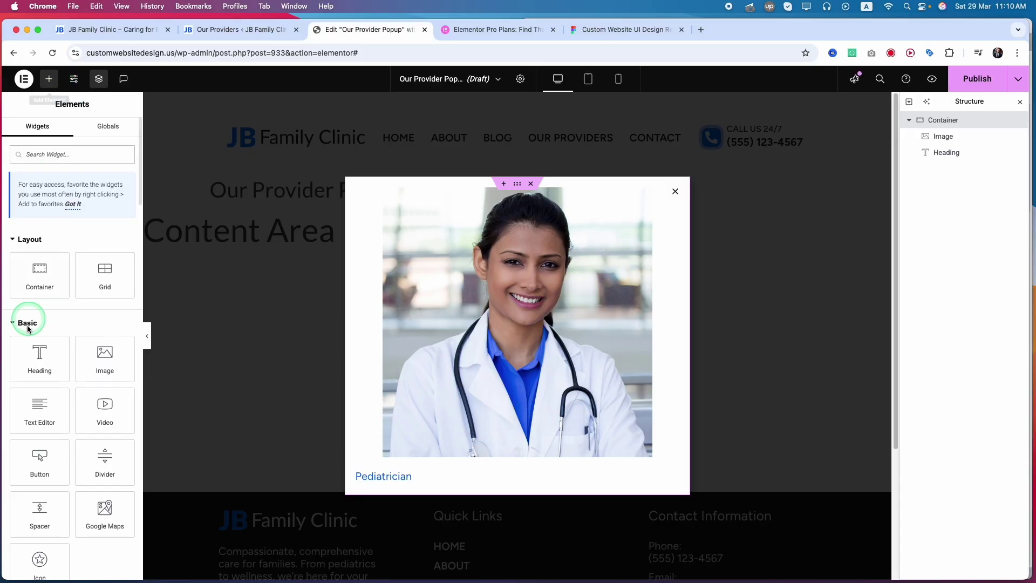
pyautogui.moveTo(31, 352); pyautogui.dragTo(406, 483)
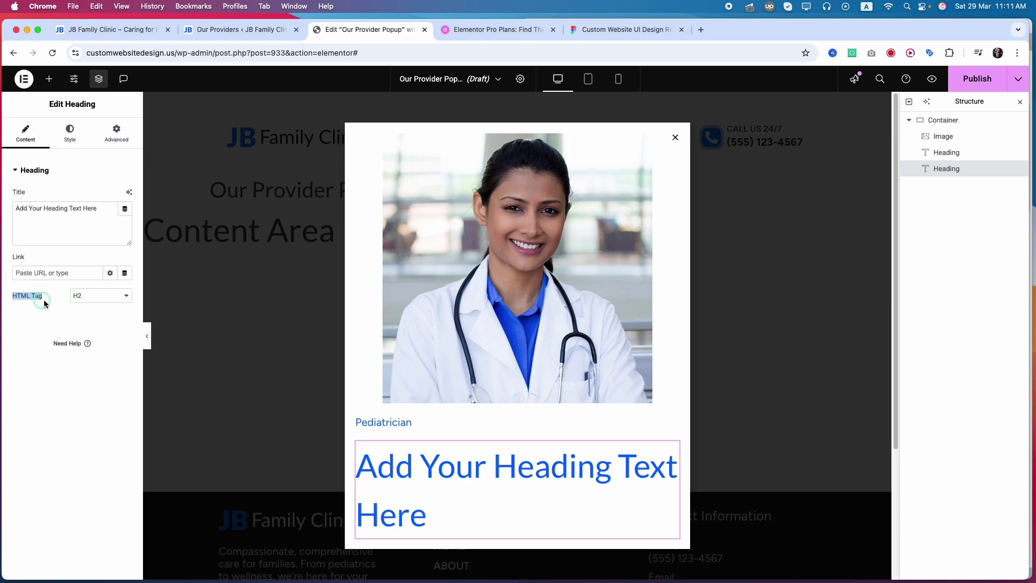
# Change the new heading's HTML tag to H3 and return it to H2.
pyautogui.click(99, 295)
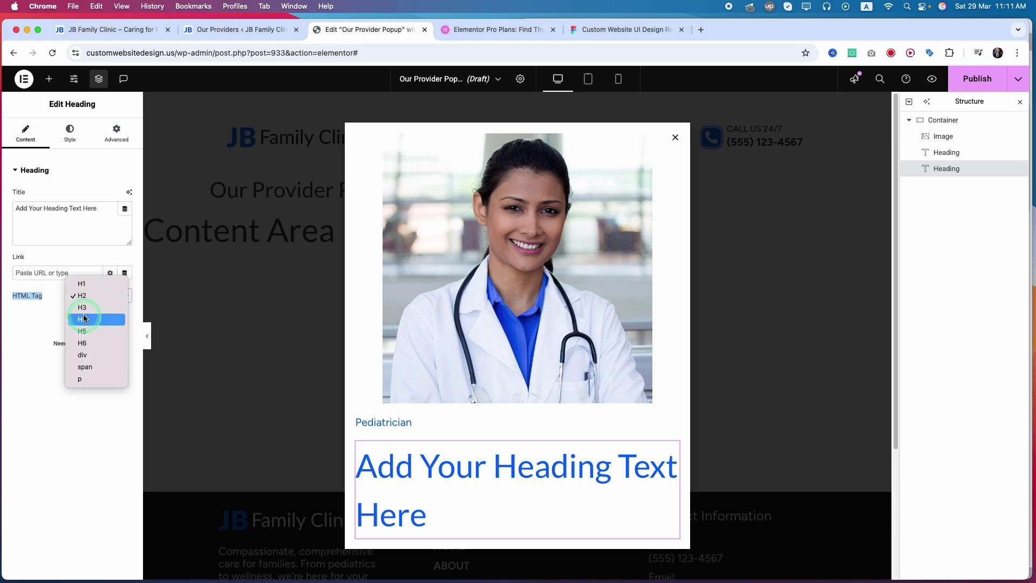
pyautogui.click(82, 308)
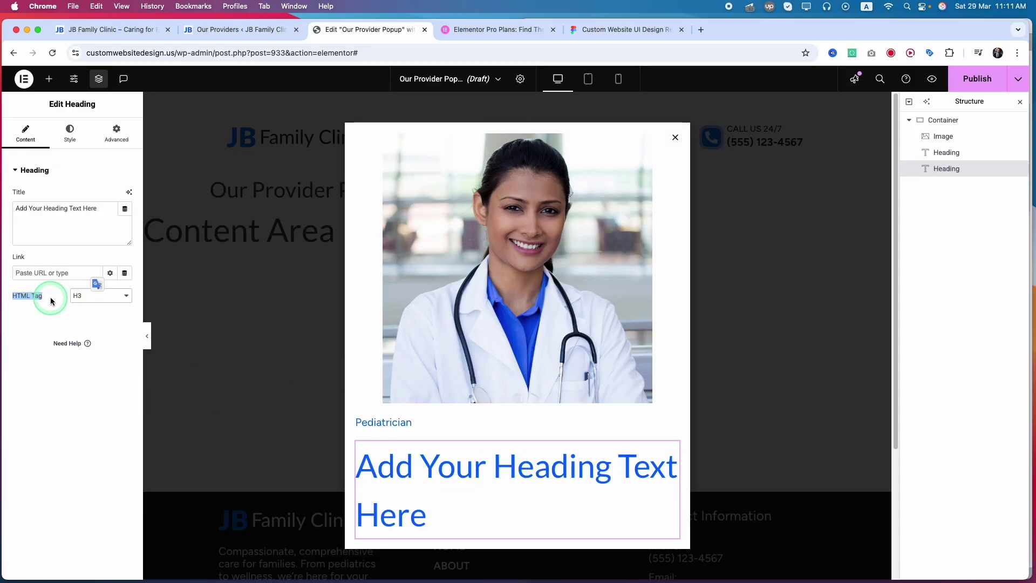
pyautogui.click(90, 298)
pyautogui.click(81, 287)
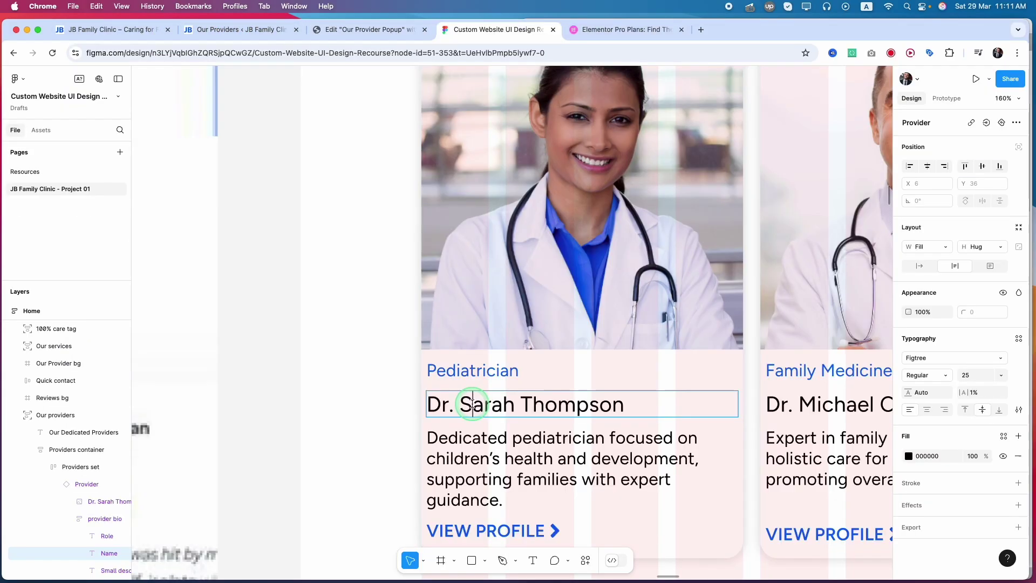
# Replace the second heading's title with the pediatrician's name copied from the first provider card in Figma.
pyautogui.doubleClick(473, 402)
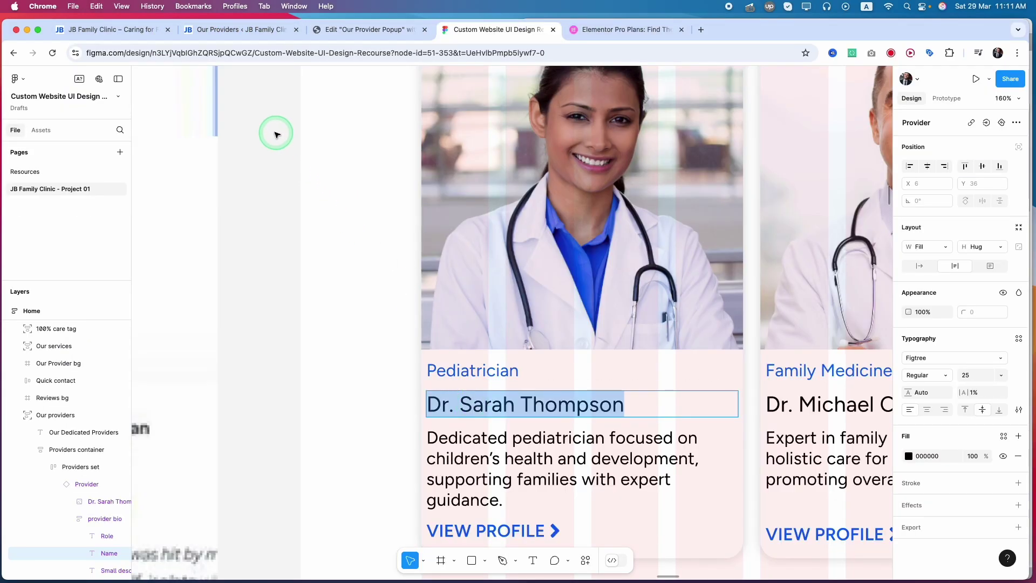
pyautogui.click(343, 35)
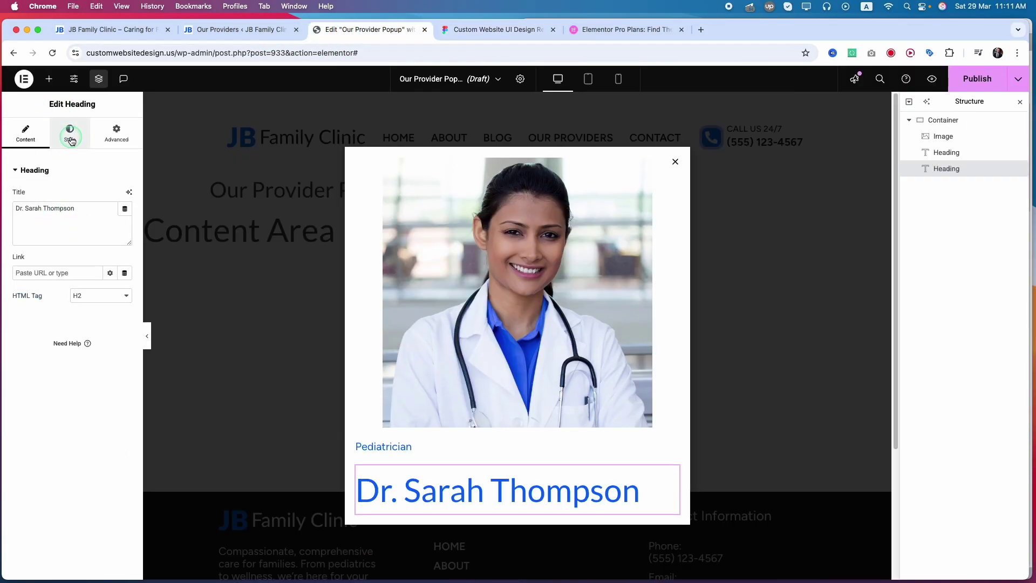
# Apply the global Subheading font and the black global text color to the provider name heading.
pyautogui.click(71, 140)
pyautogui.click(110, 226)
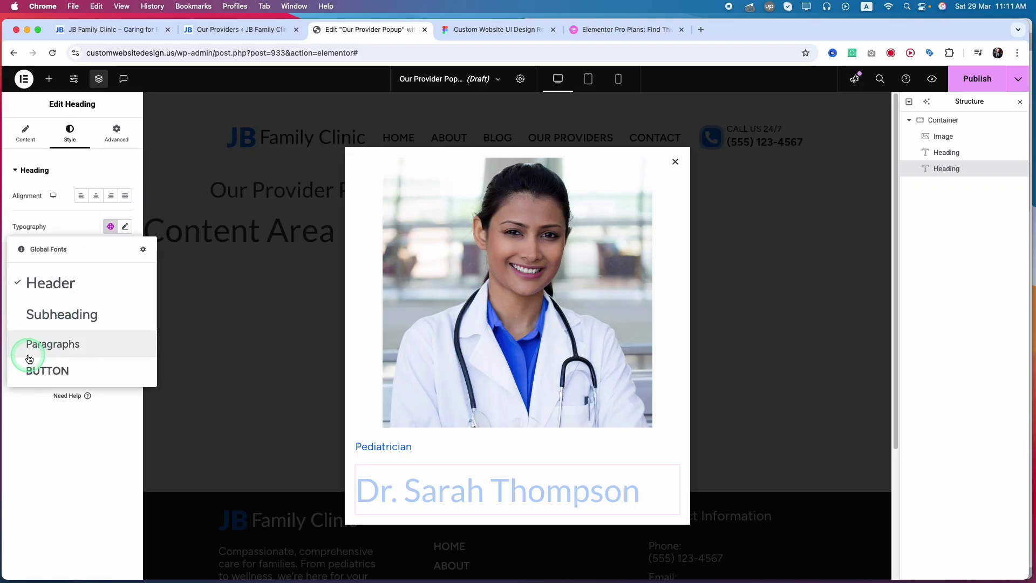
pyautogui.click(51, 314)
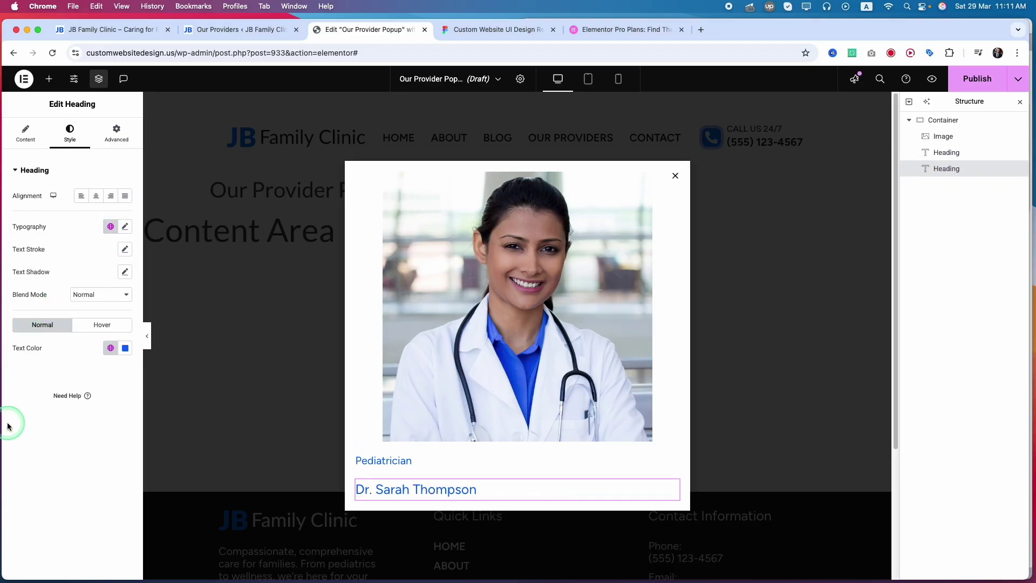
pyautogui.click(110, 348)
pyautogui.click(43, 437)
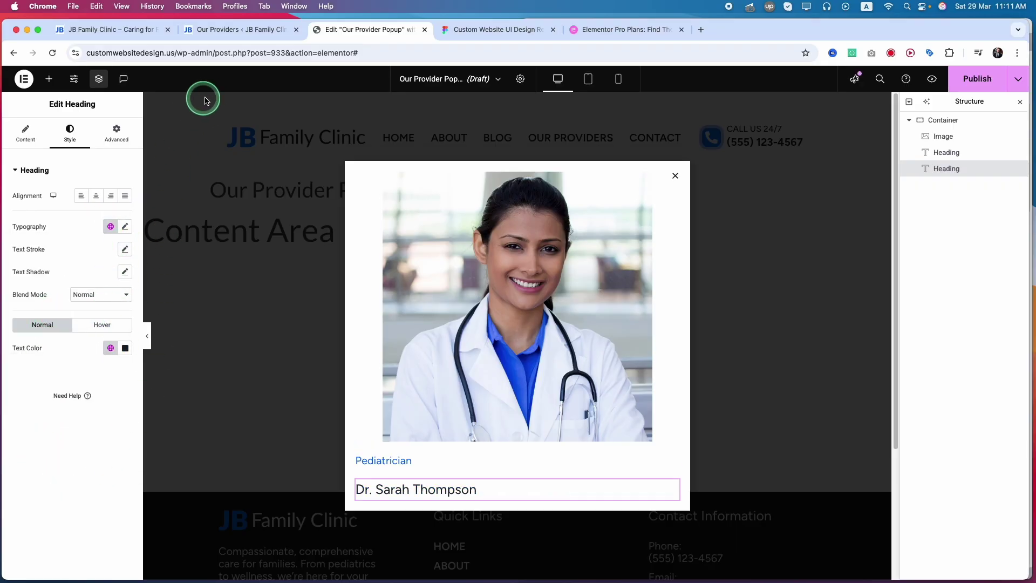
# Open the nutritionist's entry from the Our Providers list in the WordPress dashboard and copy its Long Description text.
pyautogui.click(128, 30)
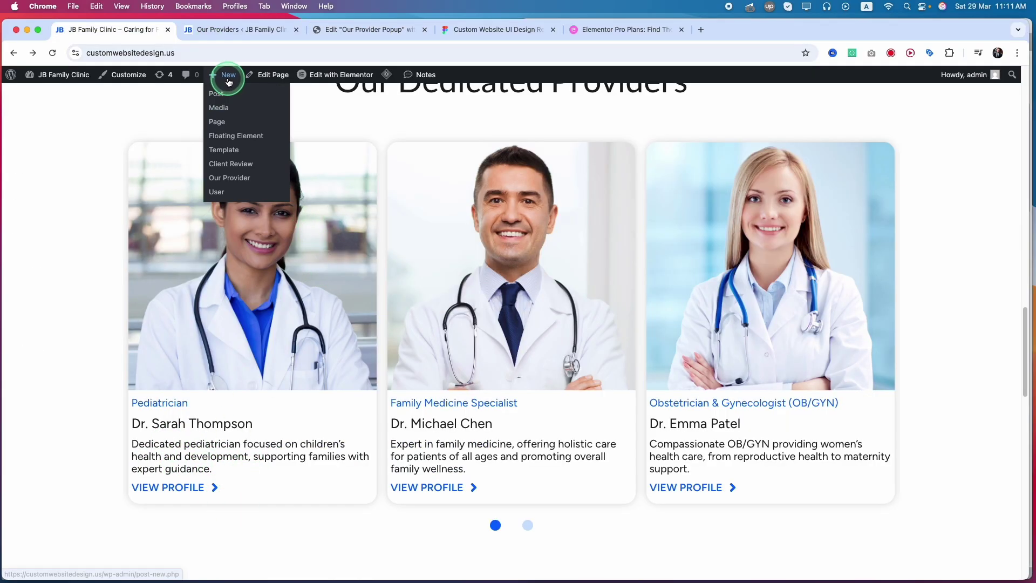
pyautogui.click(233, 31)
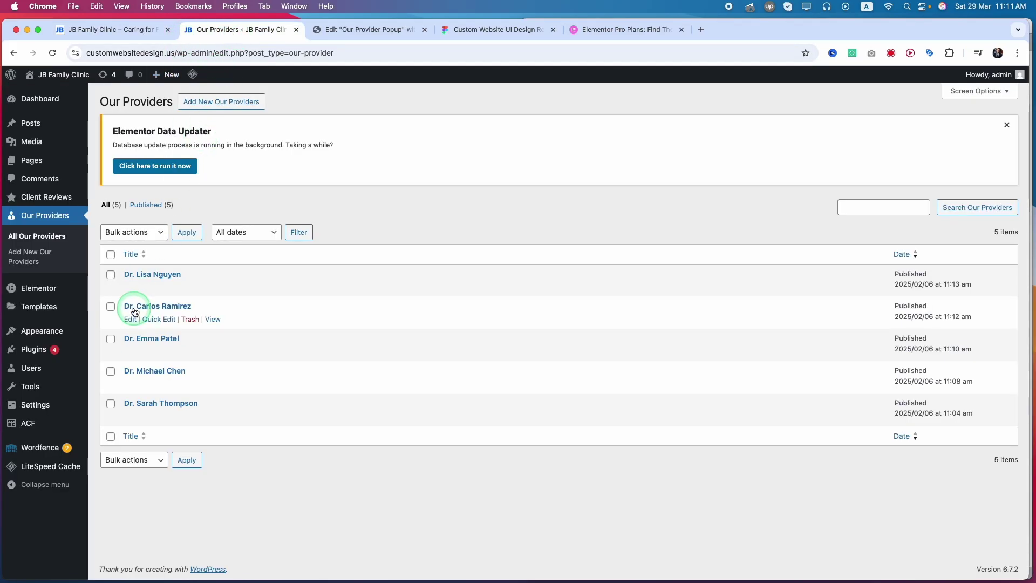
pyautogui.click(189, 416)
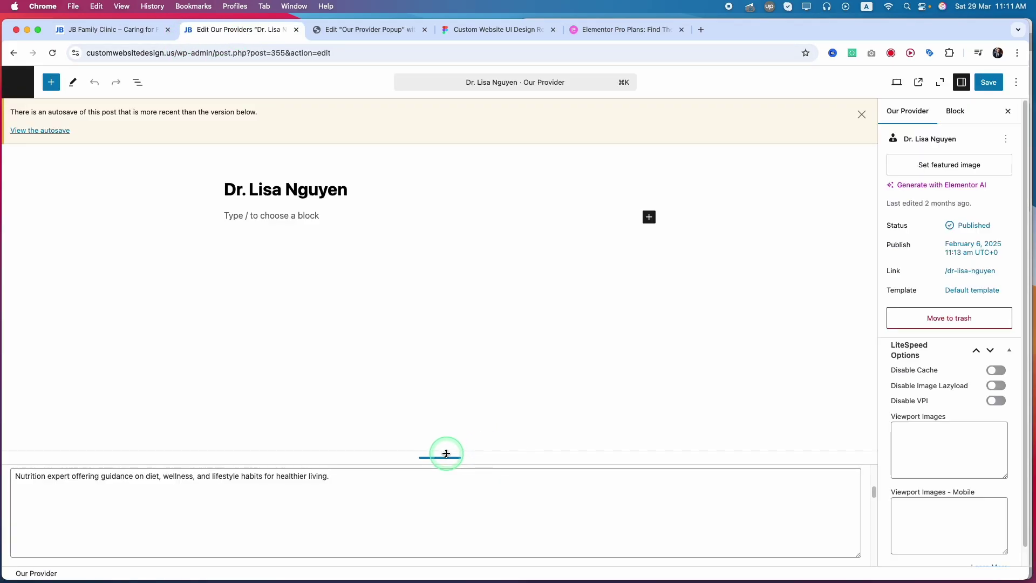
pyautogui.moveTo(445, 454); pyautogui.dragTo(423, 224)
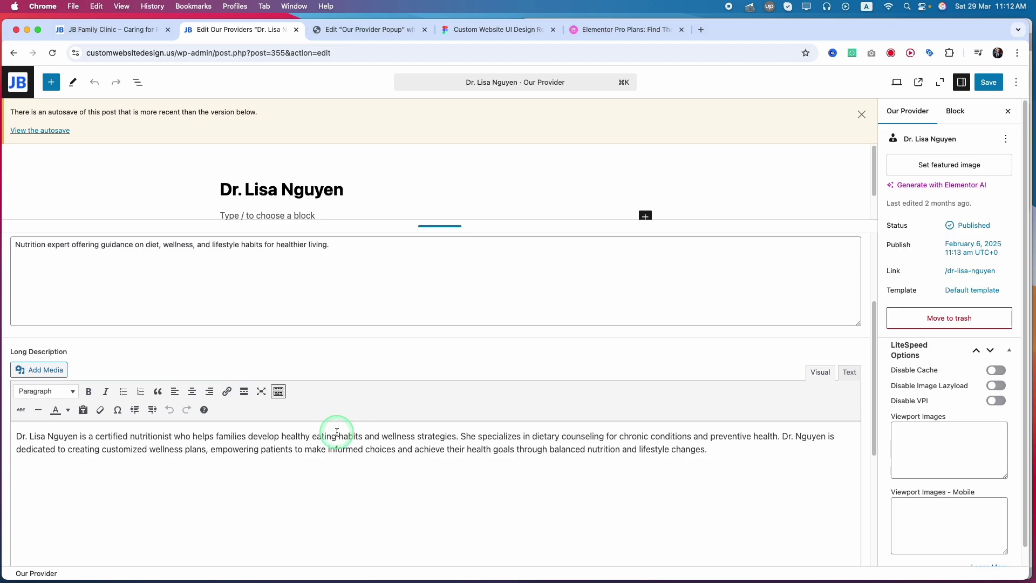
pyautogui.scroll(-4, 372, 348)
pyautogui.scroll(3, 372, 344)
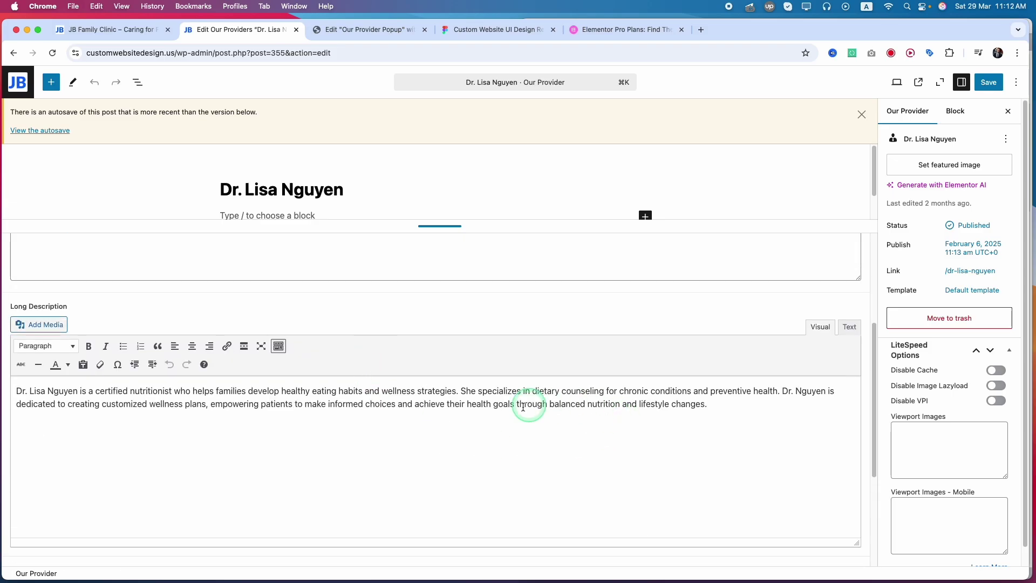
pyautogui.tripleClick(307, 410)
pyautogui.press('super+c')
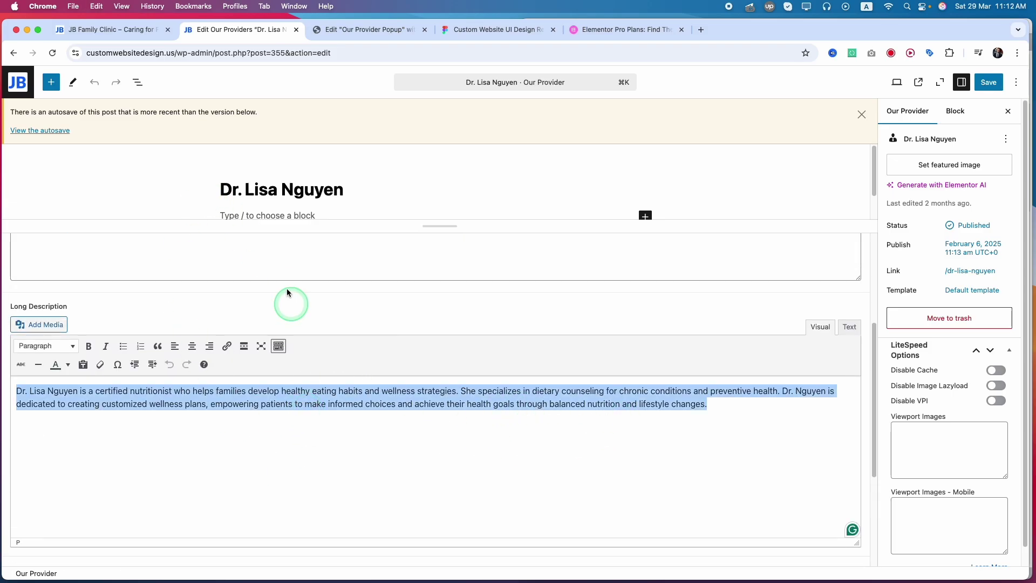
# Duplicate the provider name heading in the popup and replace the copy's title with the copied long description.
pyautogui.click(366, 41)
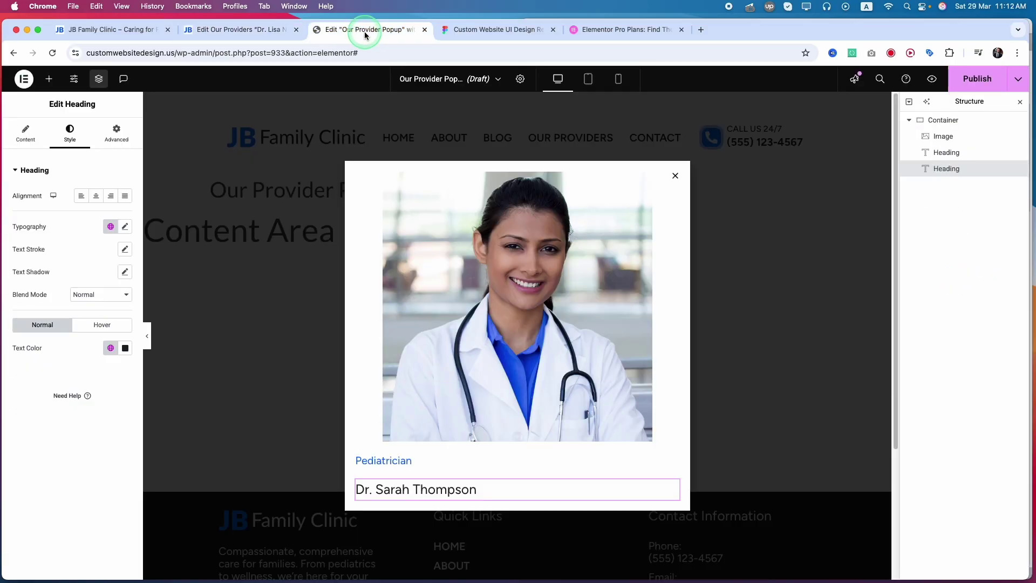
pyautogui.rightClick(429, 489)
pyautogui.click(462, 361)
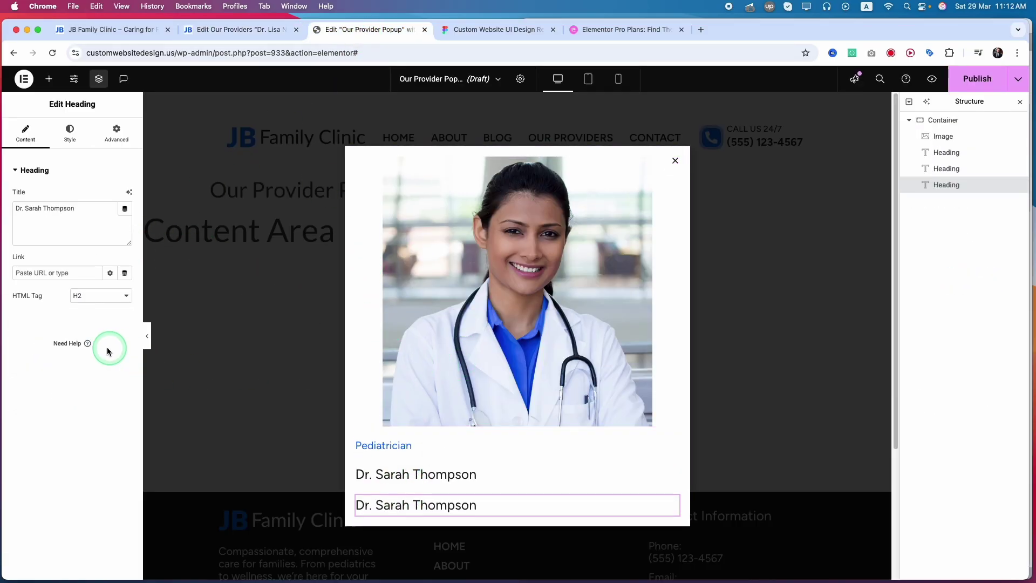
pyautogui.click(76, 231)
pyautogui.press('super+a')
pyautogui.press('super+v')
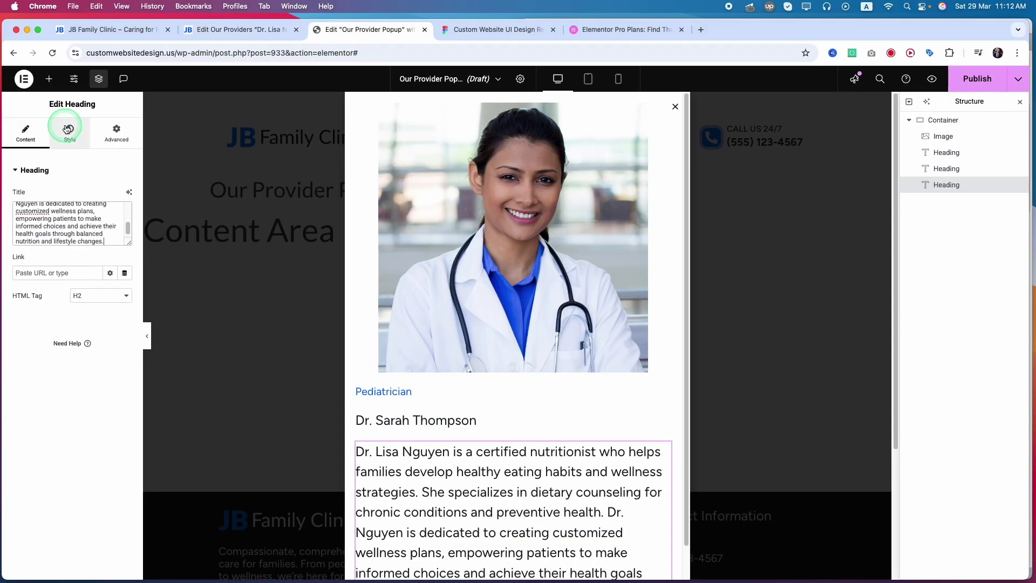
# Apply the global Paragraphs font to the long description heading.
pyautogui.click(69, 133)
pyautogui.click(107, 228)
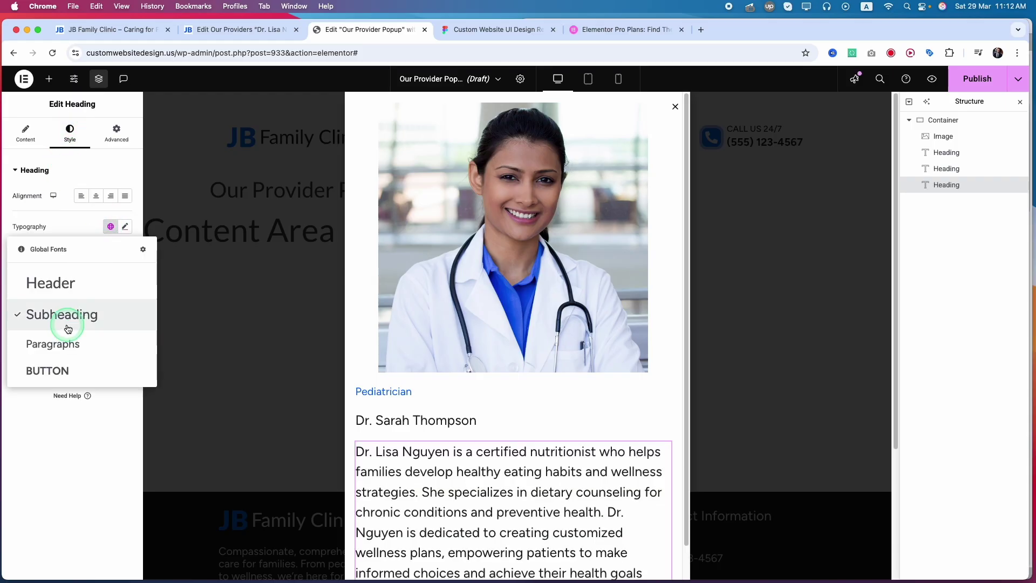
pyautogui.click(56, 348)
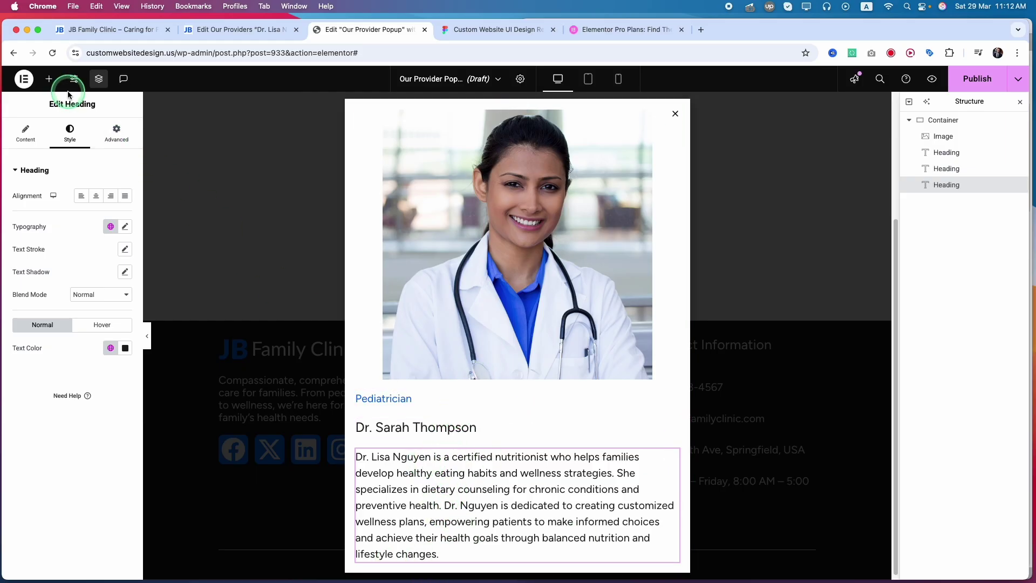
# Open the clinic's homepage in the Elementor editor and copy its Learn More button.
pyautogui.click(48, 79)
pyautogui.click(51, 160)
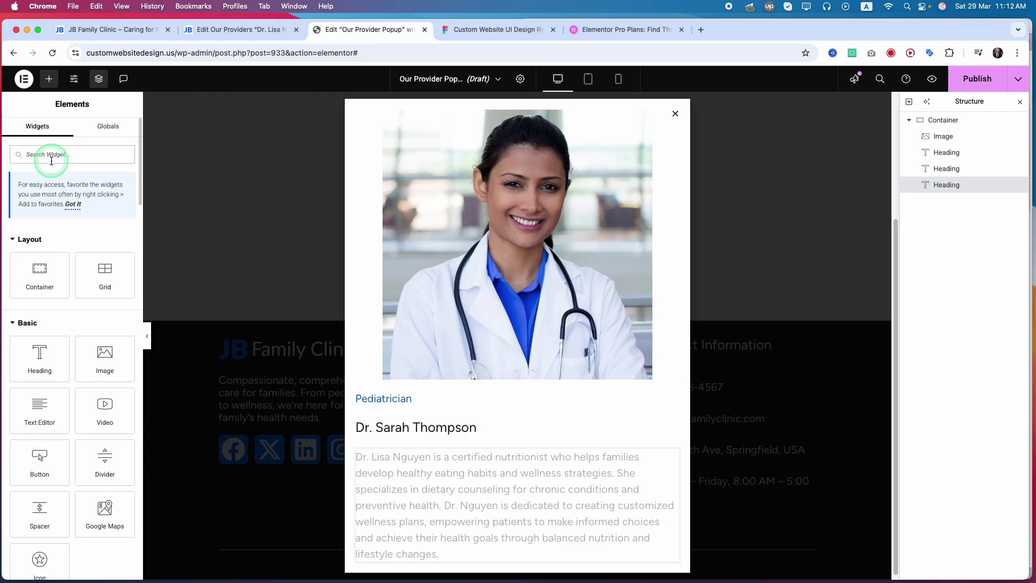
pyautogui.click(221, 29)
pyautogui.click(108, 30)
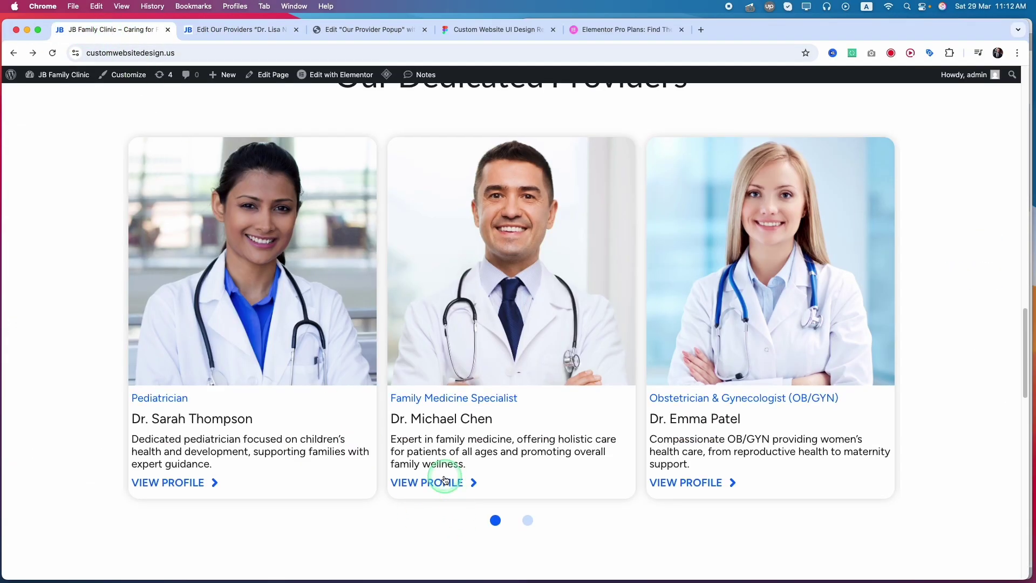
pyautogui.scroll(-2, 166, 409)
pyautogui.scroll(15, 166, 408)
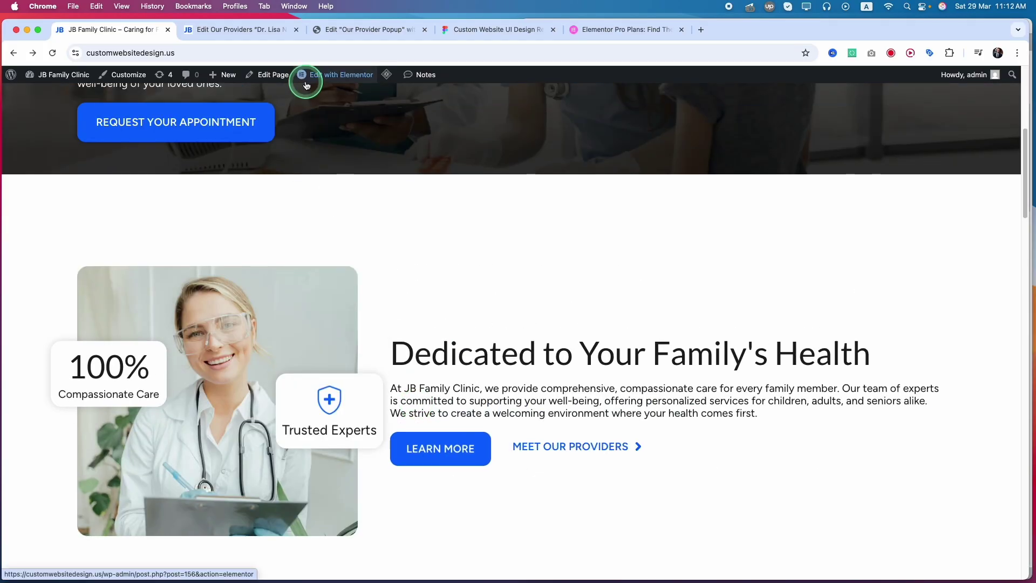
pyautogui.click(456, 455)
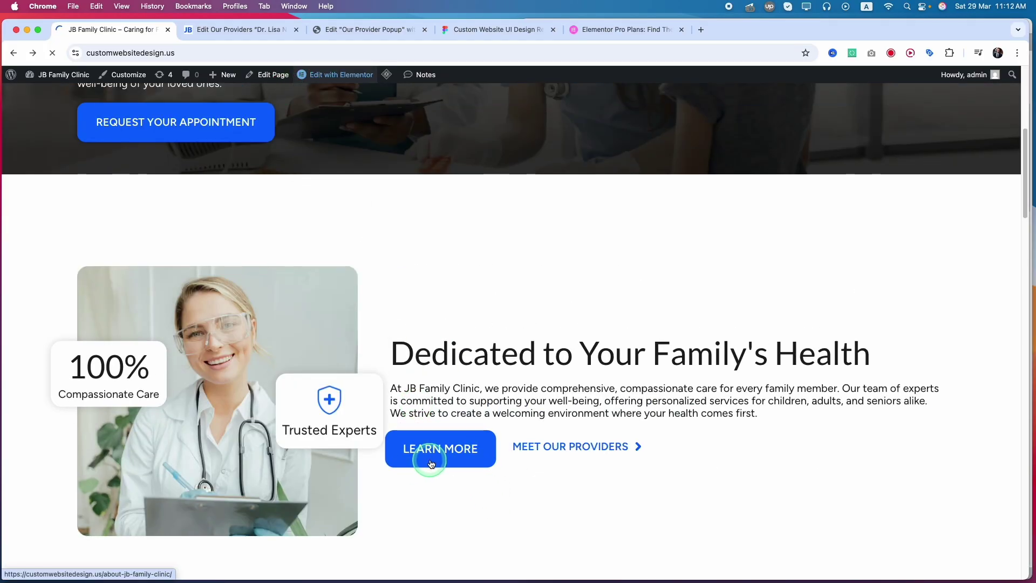
pyautogui.rightClick(593, 380)
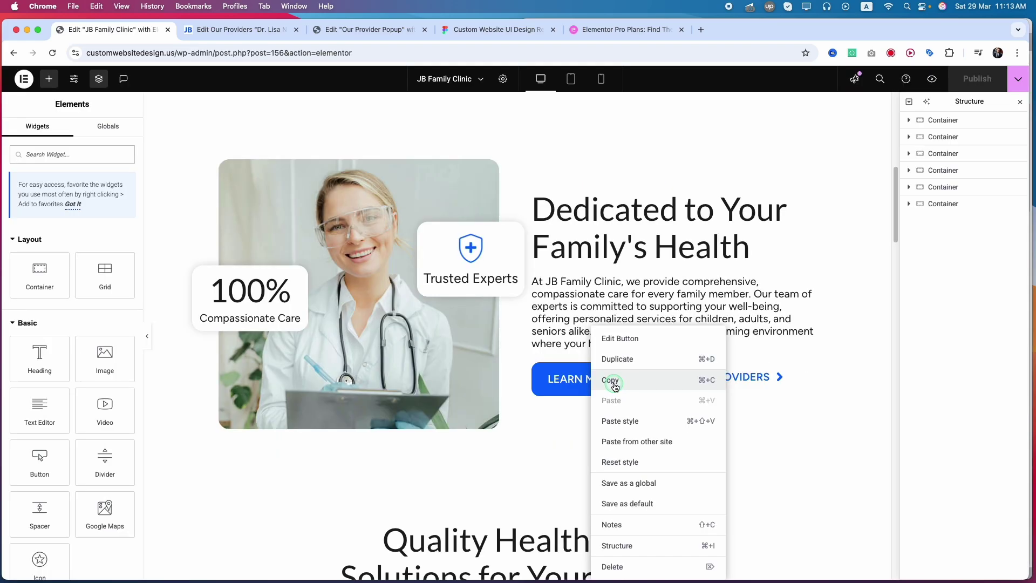
pyautogui.click(615, 384)
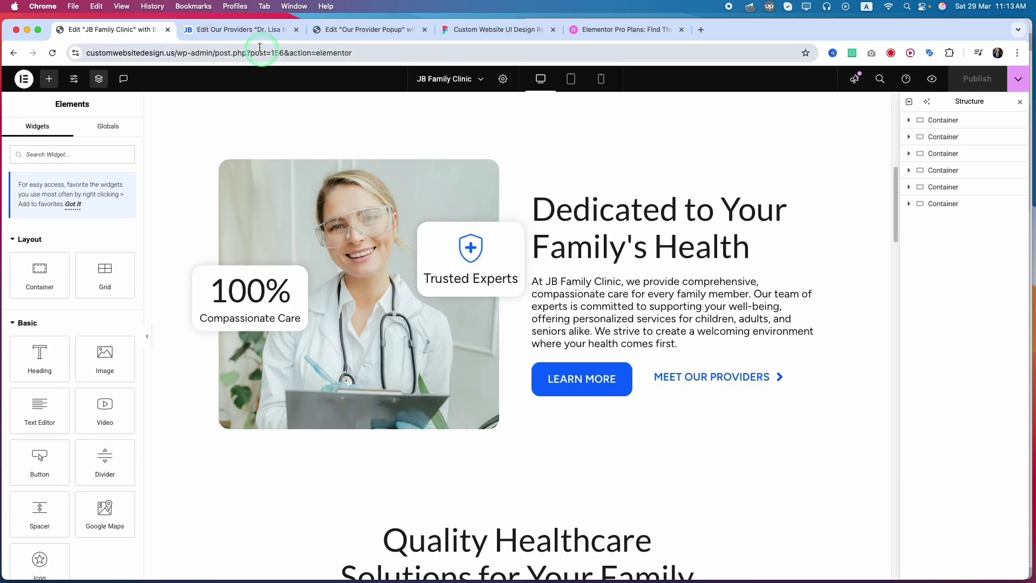
# Paste the copied button into the provider popup's container, below the long description.
pyautogui.click(351, 29)
pyautogui.rightClick(439, 526)
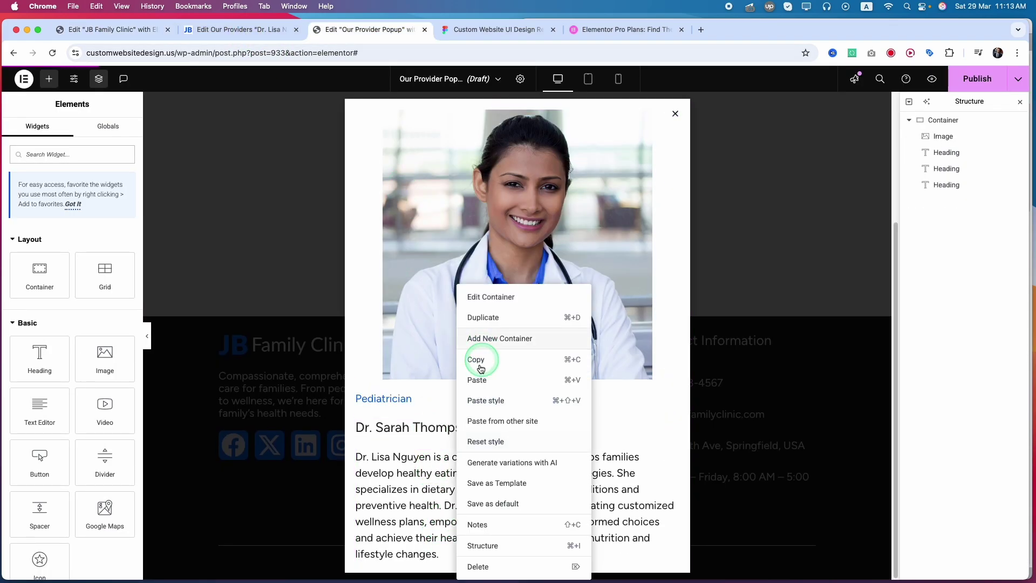
pyautogui.click(474, 381)
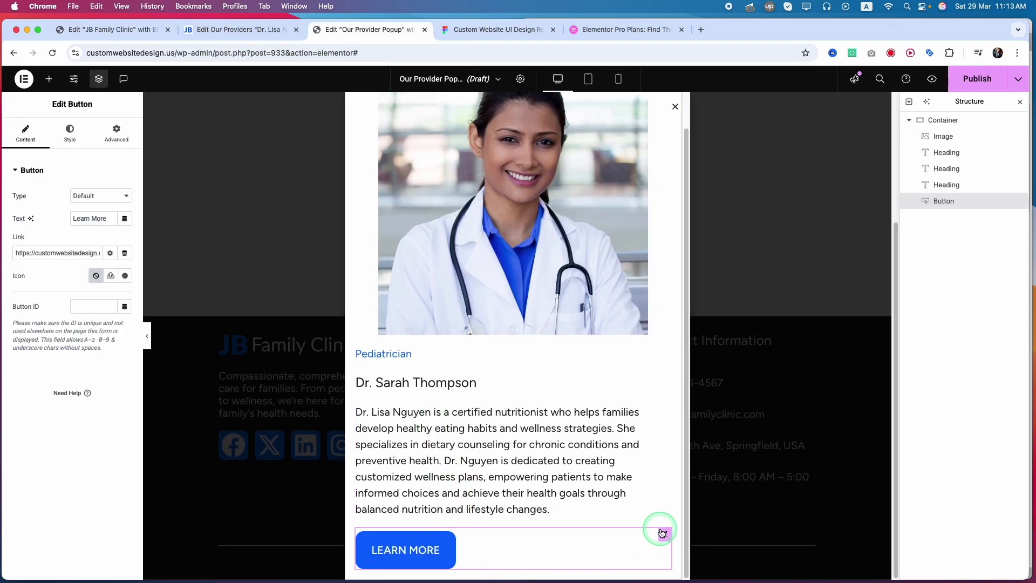
pyautogui.scroll(1, 616, 494)
pyautogui.scroll(-1, 616, 494)
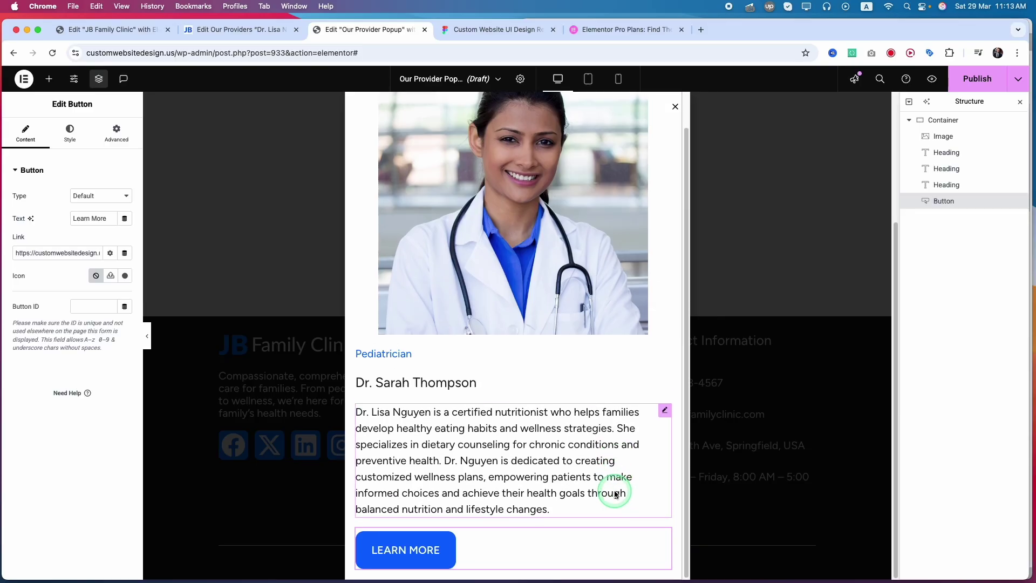
# Set the pasted button's position to stretch across the full width of the popup.
pyautogui.click(69, 132)
pyautogui.click(22, 135)
pyautogui.click(69, 139)
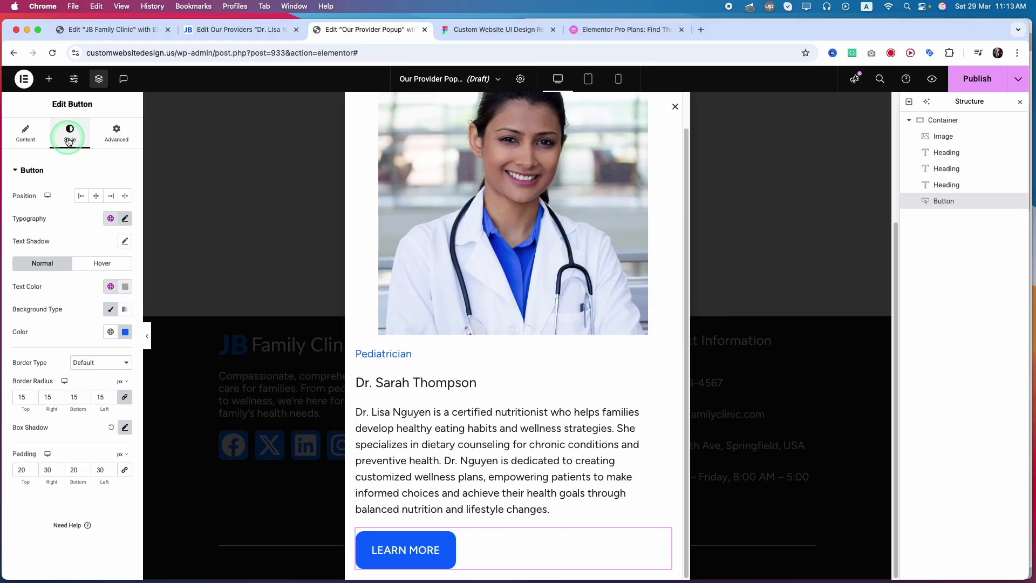
pyautogui.click(125, 196)
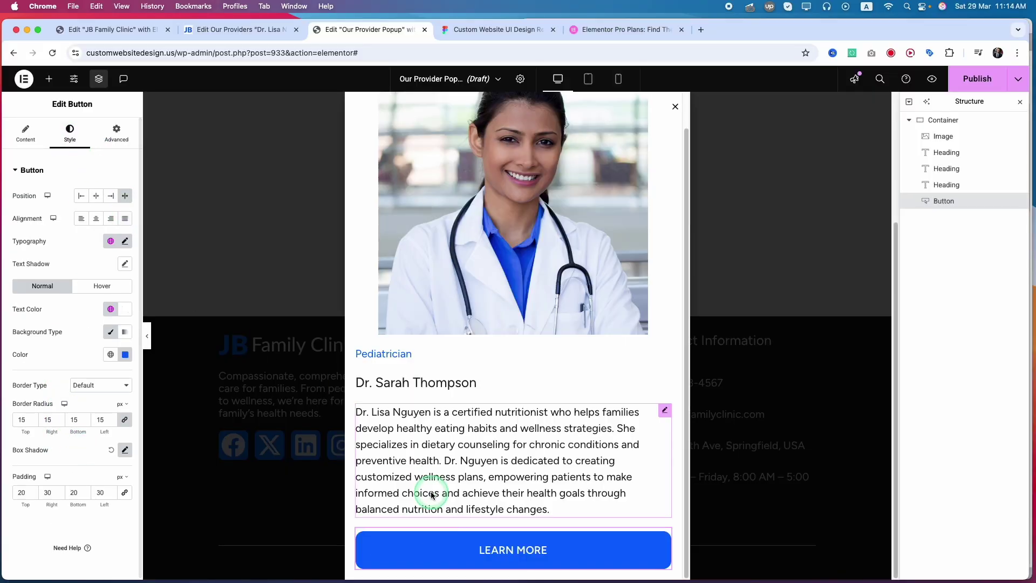
# Replace the popup button's text with "request appointment", spelled correctly.
pyautogui.click(32, 129)
pyautogui.click(106, 219)
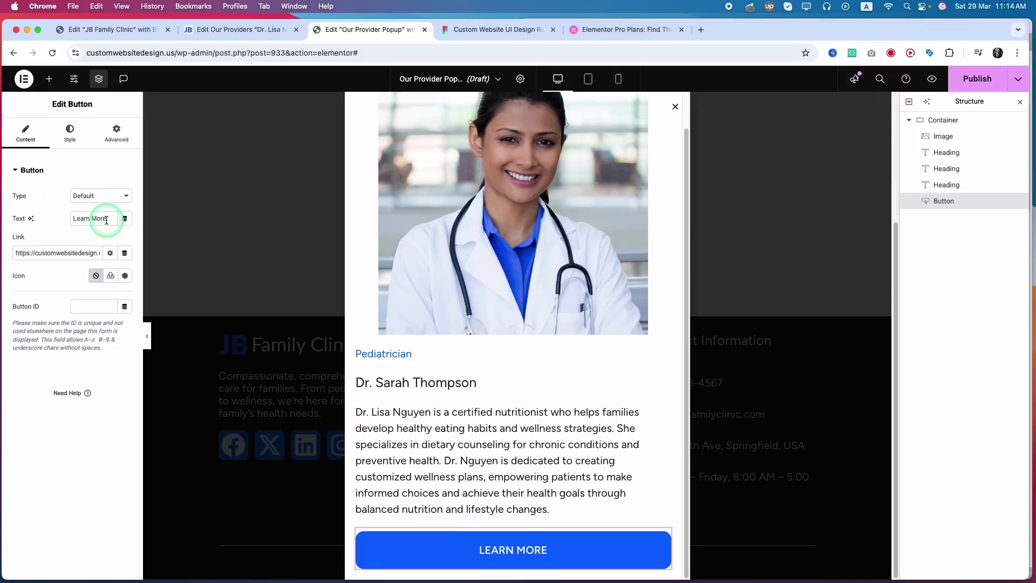
pyautogui.press('super+a')
pyautogui.write('Request ')
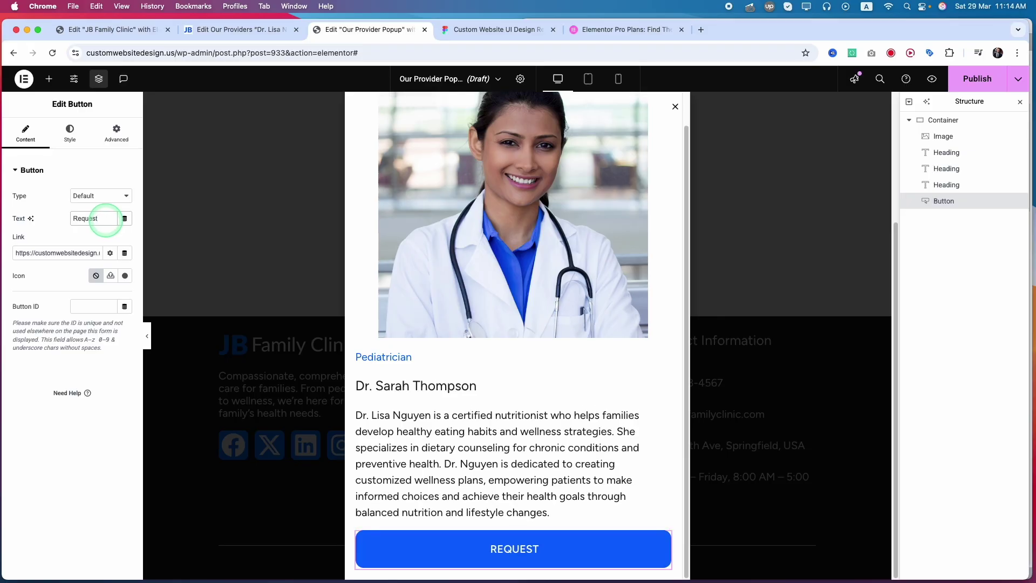
pyautogui.write('appoinment')
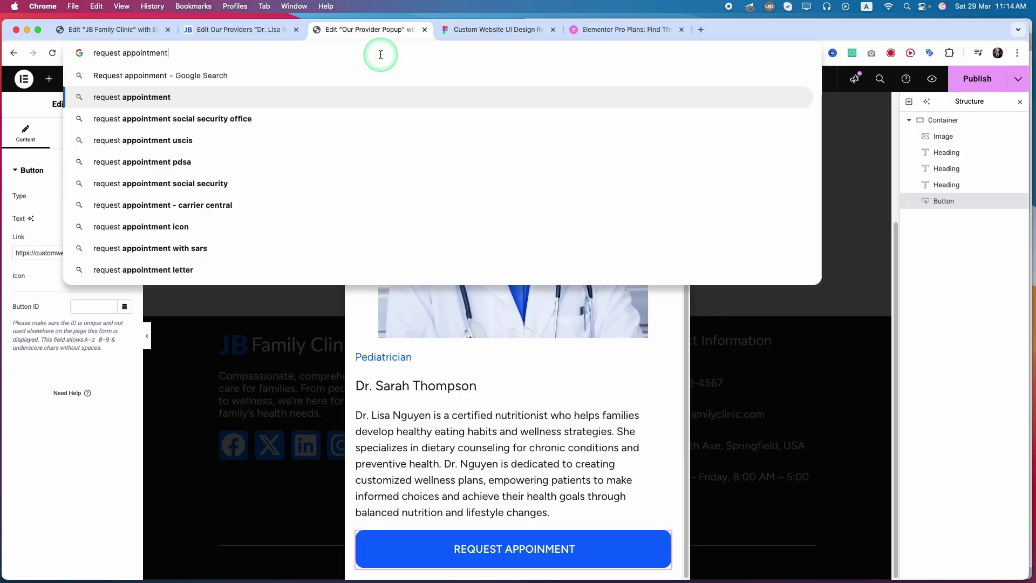
pyautogui.press('super+a')
pyautogui.press('super+x')
pyautogui.click(35, 230)
pyautogui.click(92, 220)
pyautogui.press('super+a')
pyautogui.press('super+v')
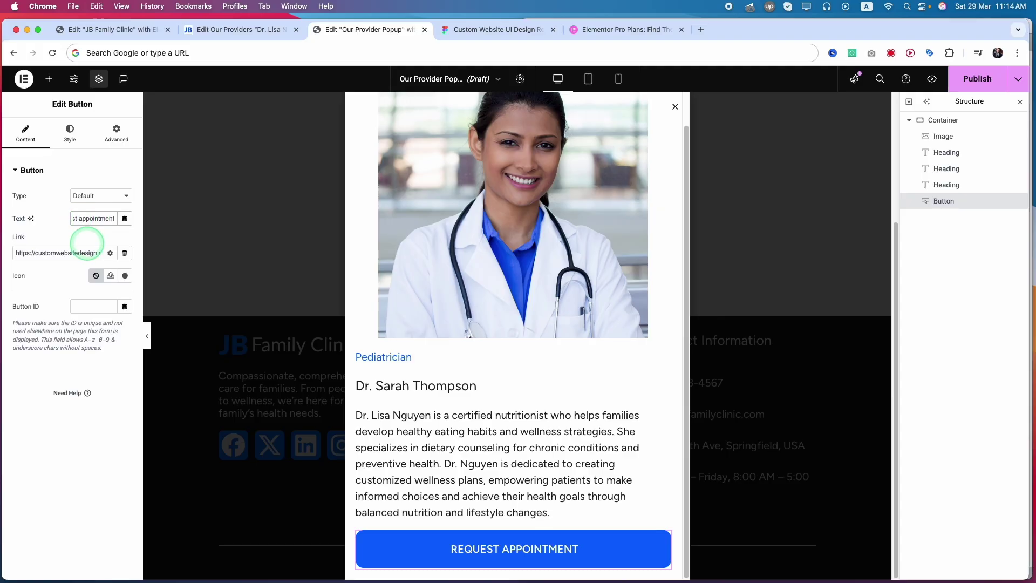
# Set the row gap of the popup's container to 6 px.
pyautogui.scroll(3, 576, 273)
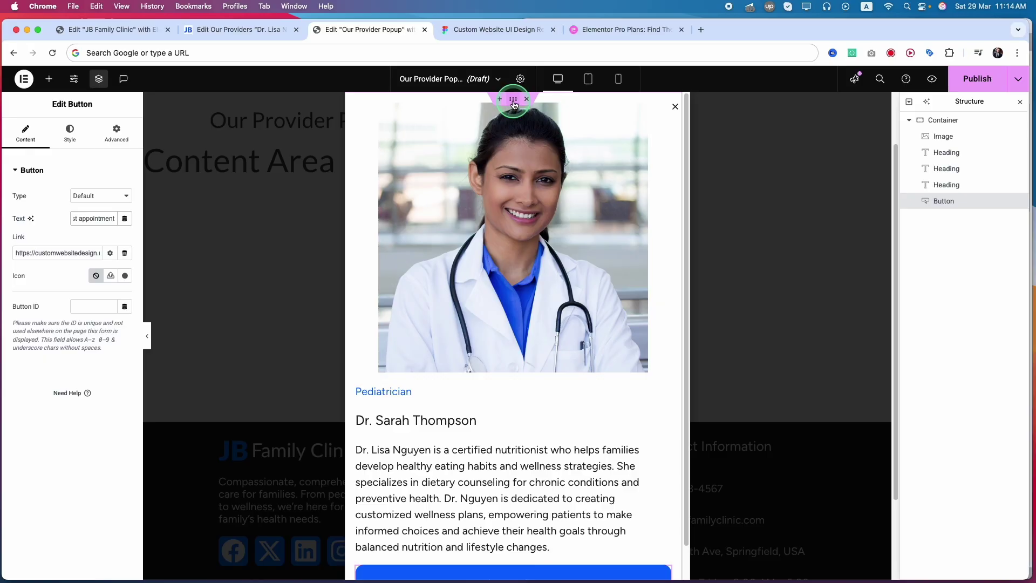
pyautogui.click(953, 122)
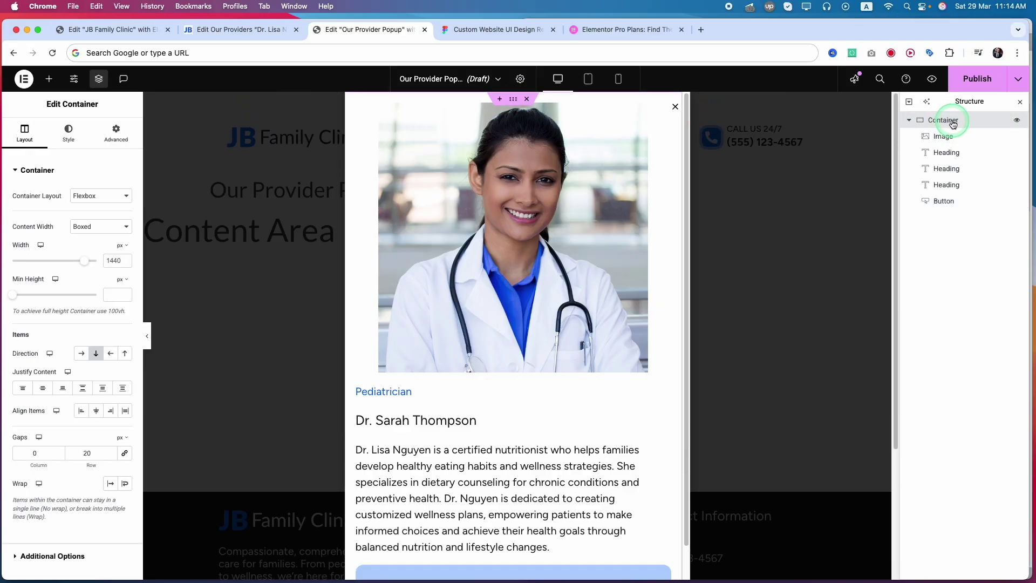
pyautogui.scroll(-2, 505, 400)
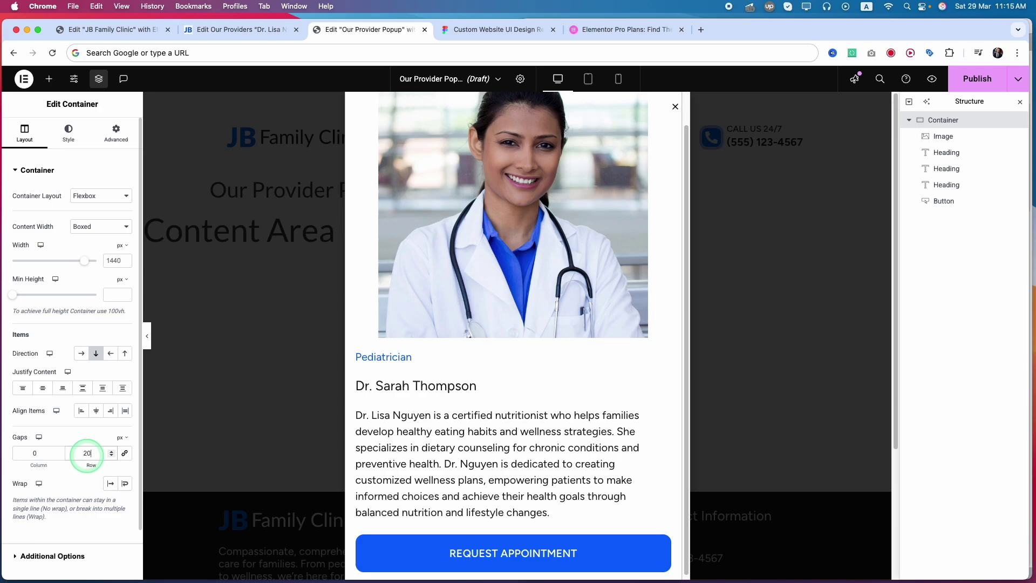
pyautogui.press('BackSpace')
pyautogui.press('BackSpace')
pyautogui.write('012')
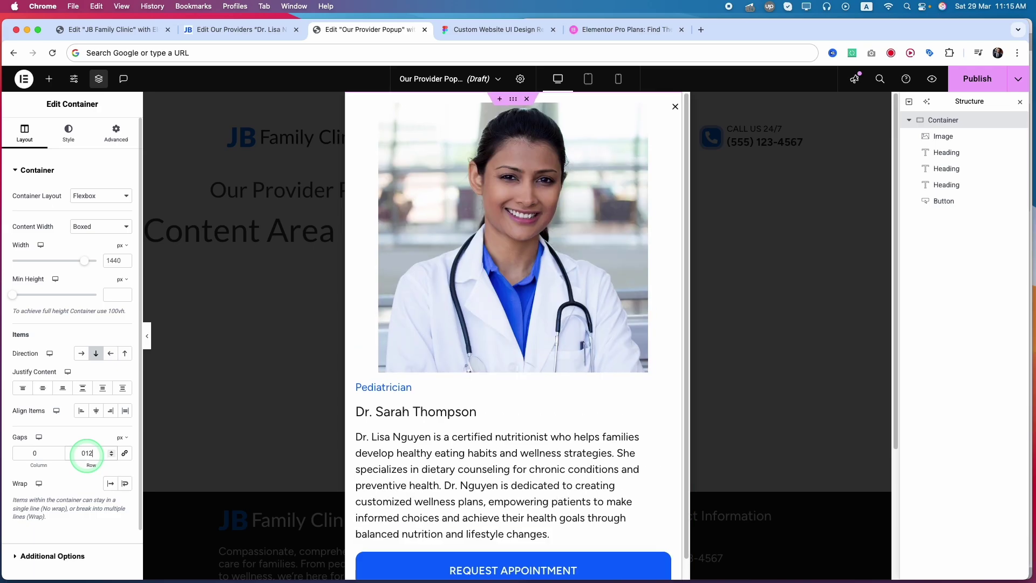
pyautogui.press('BackSpace')
pyautogui.press('BackSpace')
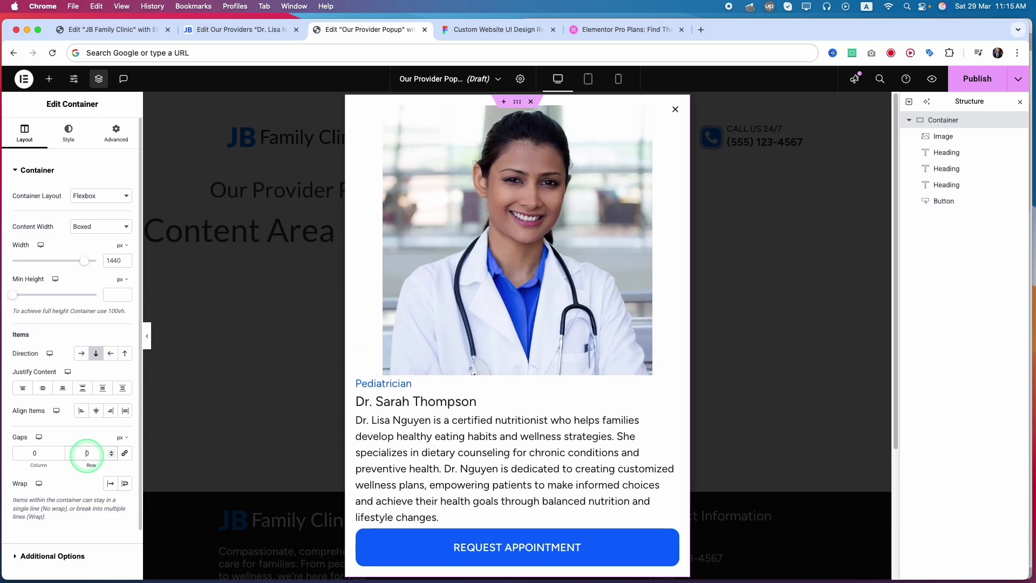
pyautogui.write('6')
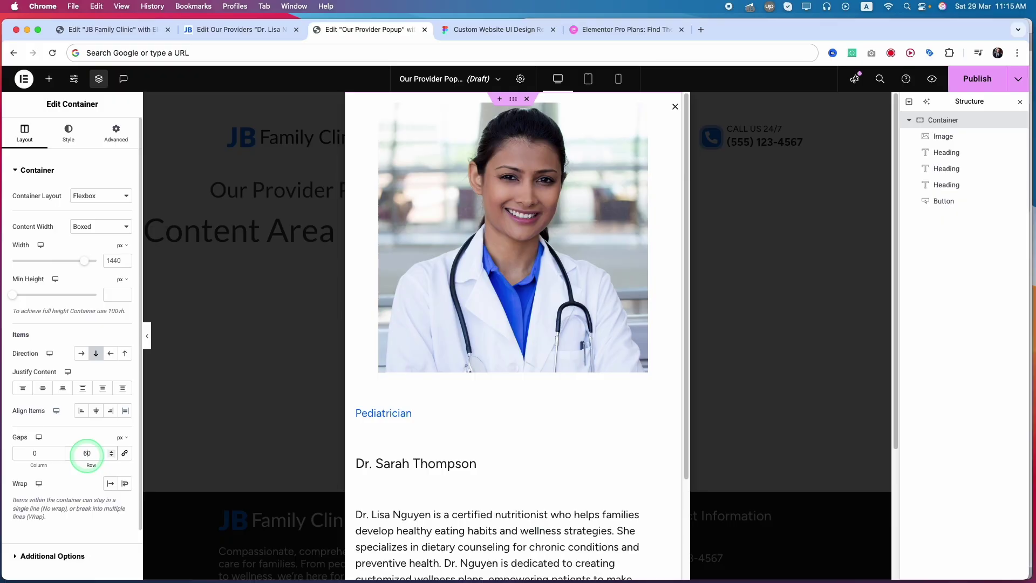
pyautogui.press('Delete')
pyautogui.scroll(-3, 475, 439)
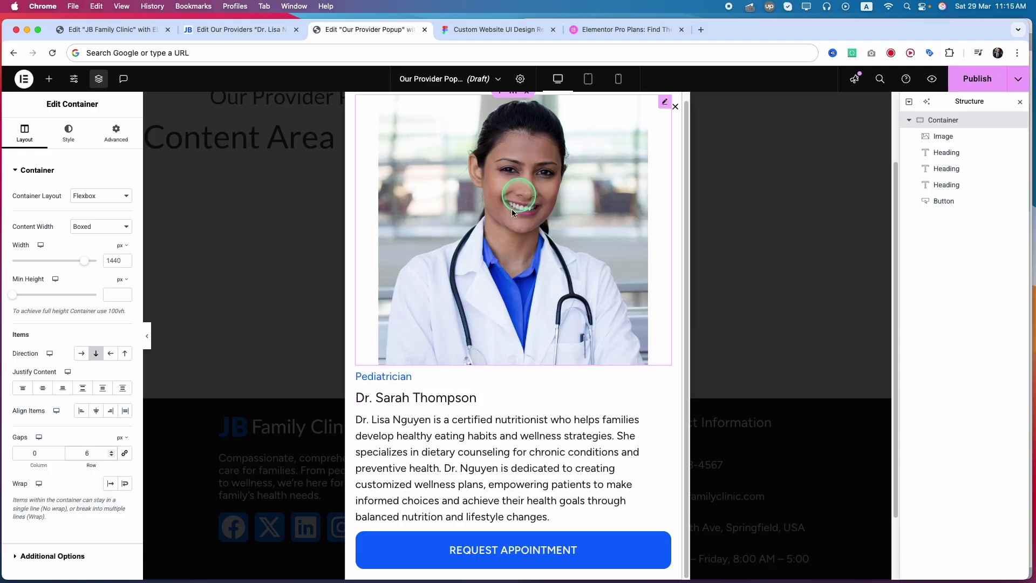
# Center the provider photo in the popup and give it a 20 px border radius on all corners.
pyautogui.scroll(1, 499, 232)
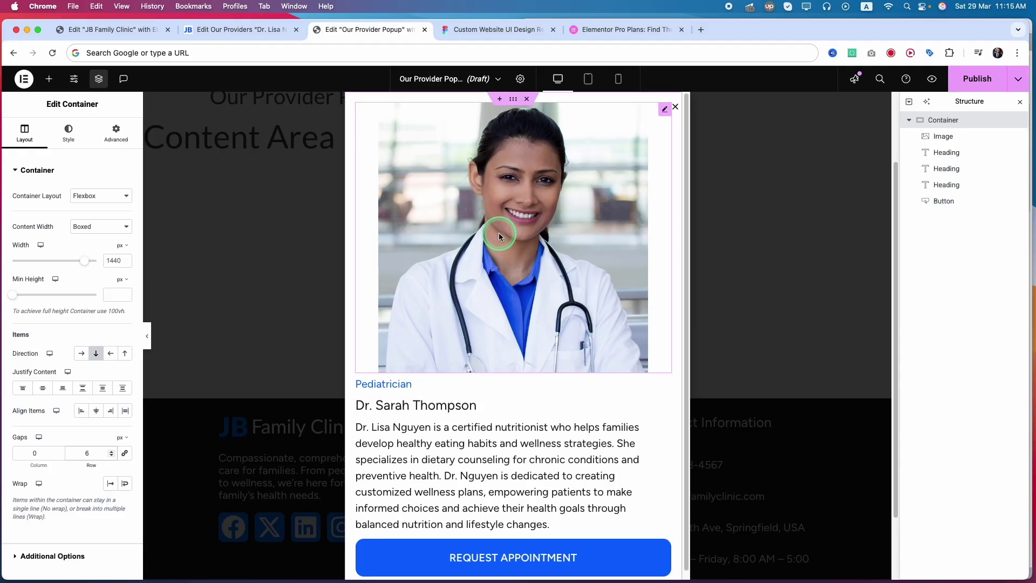
pyautogui.click(665, 111)
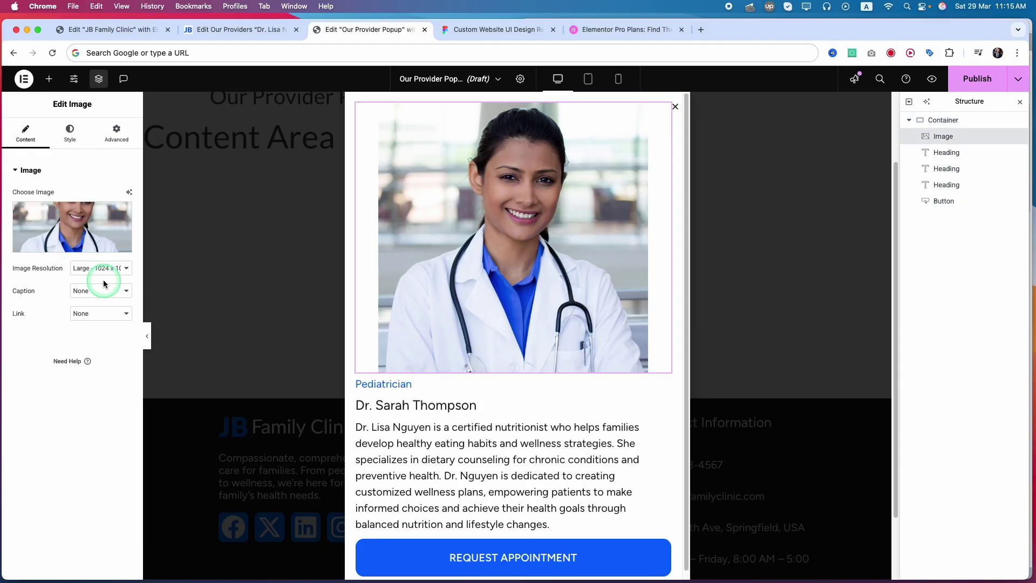
pyautogui.click(65, 135)
pyautogui.click(96, 196)
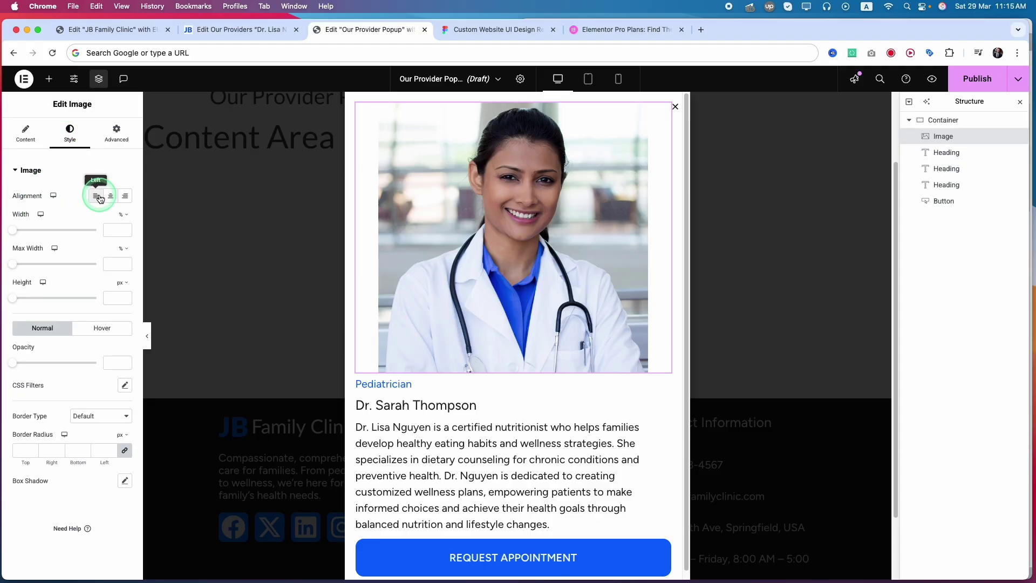
pyautogui.click(110, 198)
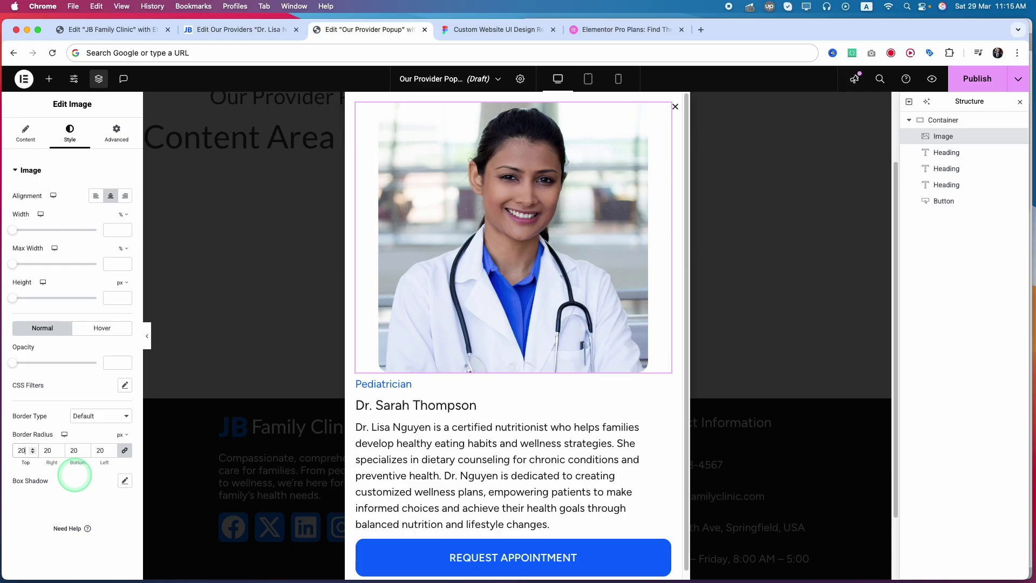
# Center-align the role, provider name and long description headings in the popup.
pyautogui.click(663, 382)
pyautogui.click(96, 196)
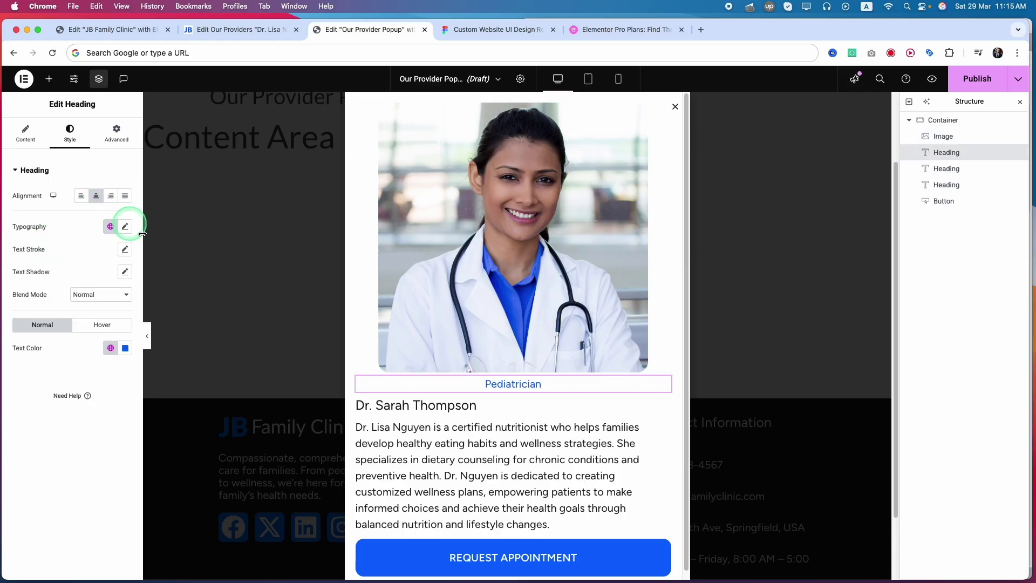
pyautogui.click(665, 404)
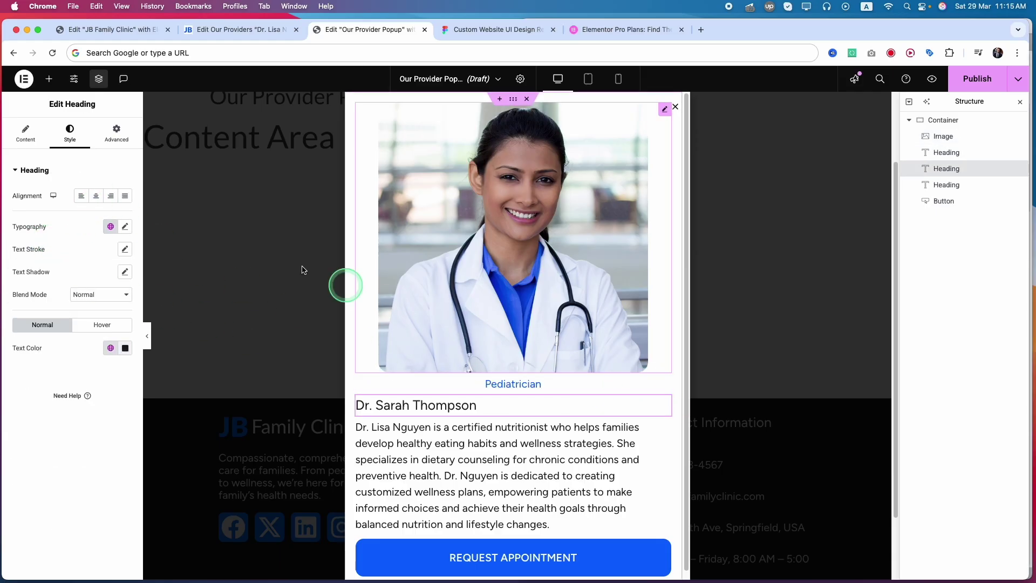
pyautogui.click(96, 196)
pyautogui.click(556, 480)
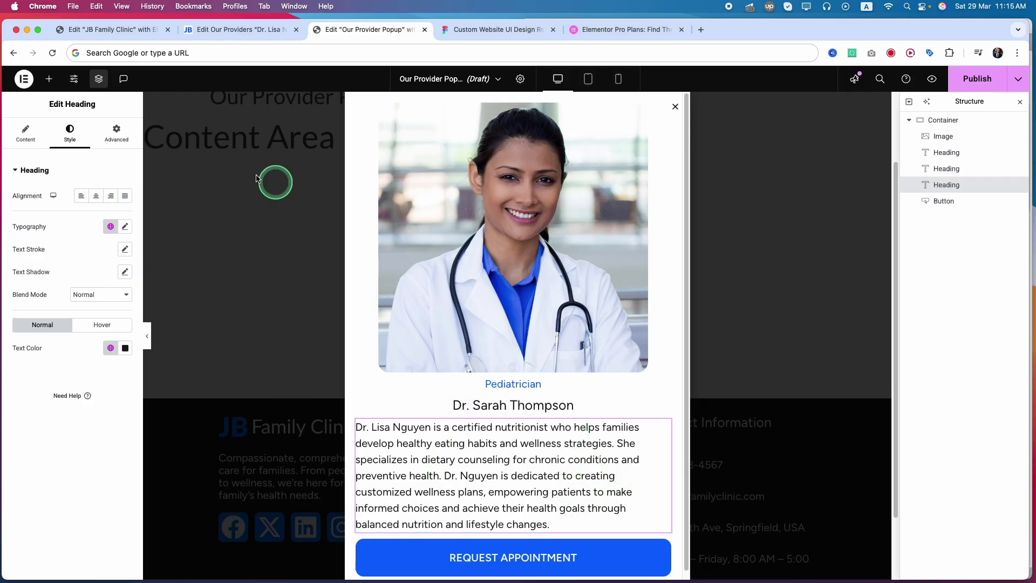
pyautogui.click(96, 196)
pyautogui.click(435, 481)
pyautogui.scroll(-1, 435, 480)
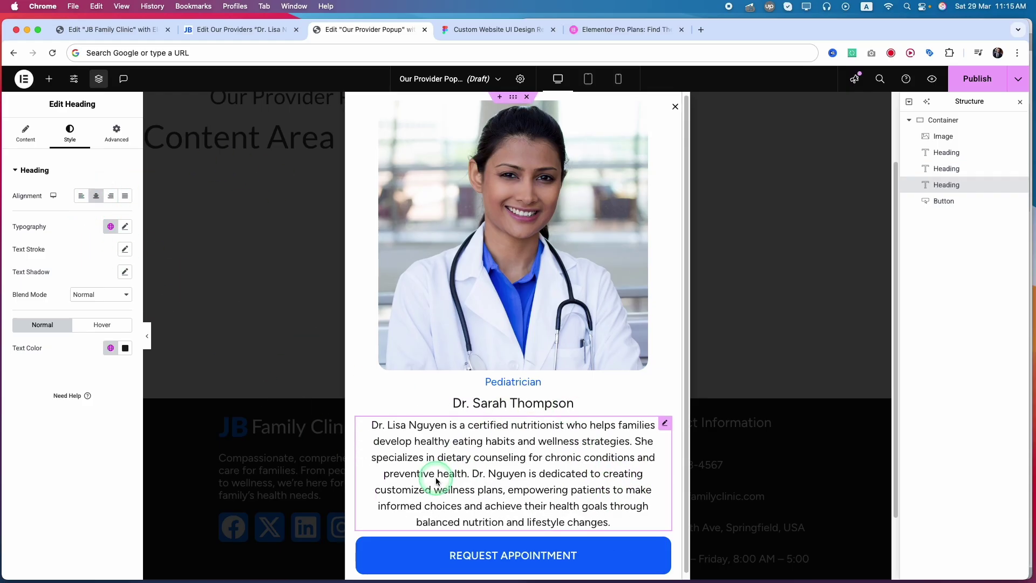
pyautogui.scroll(1, 517, 515)
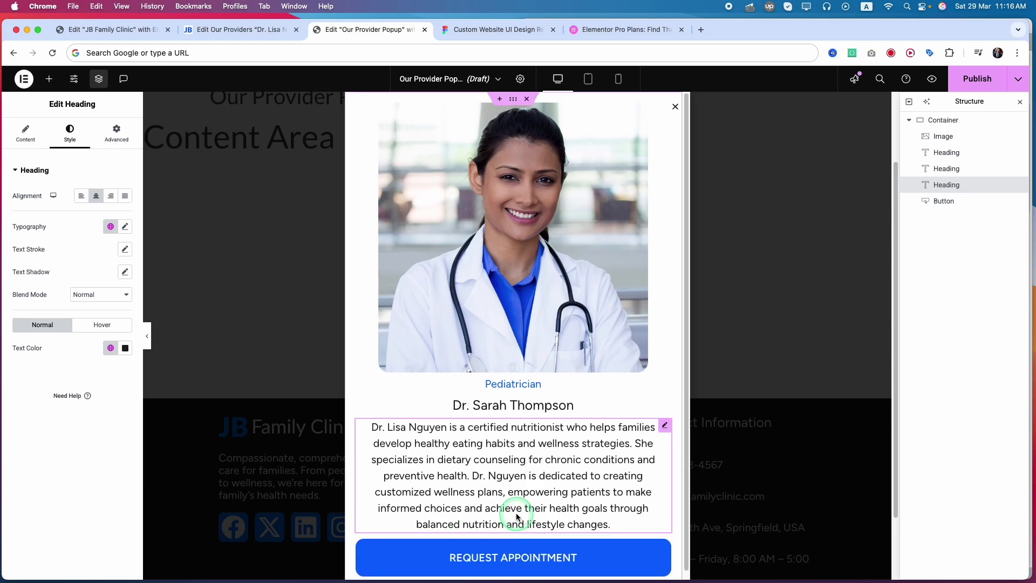
# Reduce the row gap of the popup's container to 3 px.
pyautogui.click(513, 99)
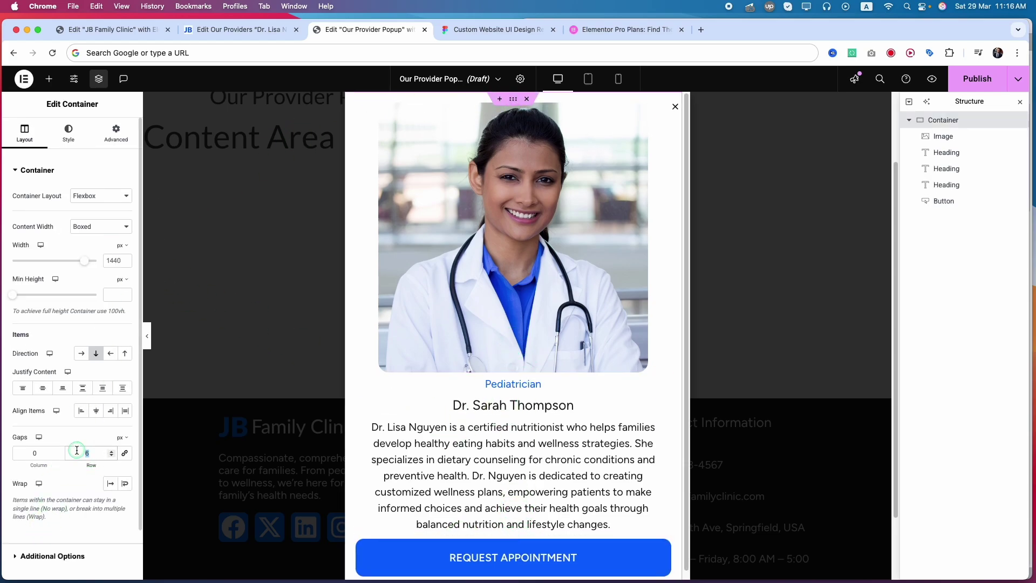
pyautogui.write('3')
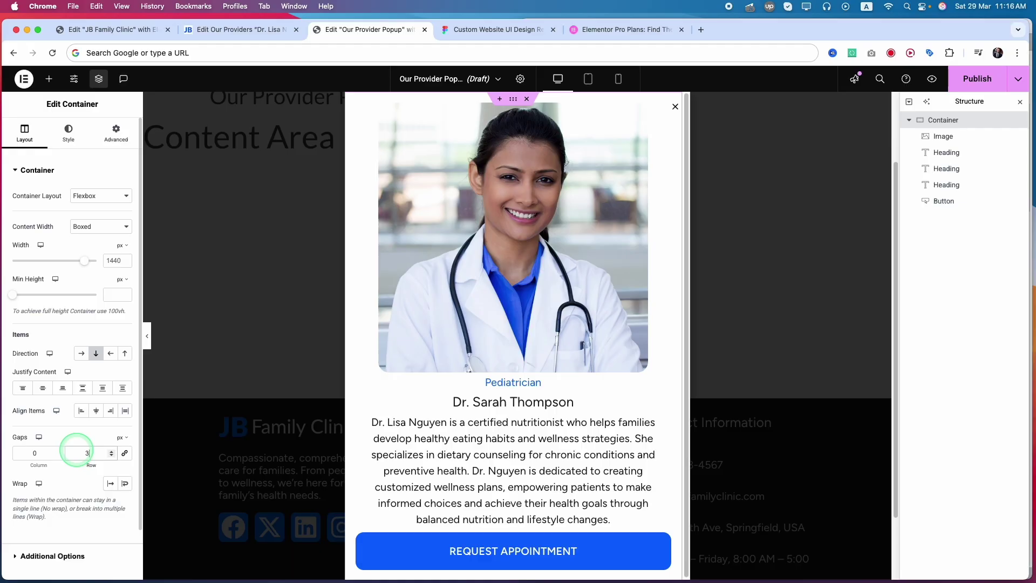
pyautogui.scroll(-2, 519, 459)
pyautogui.scroll(3, 516, 460)
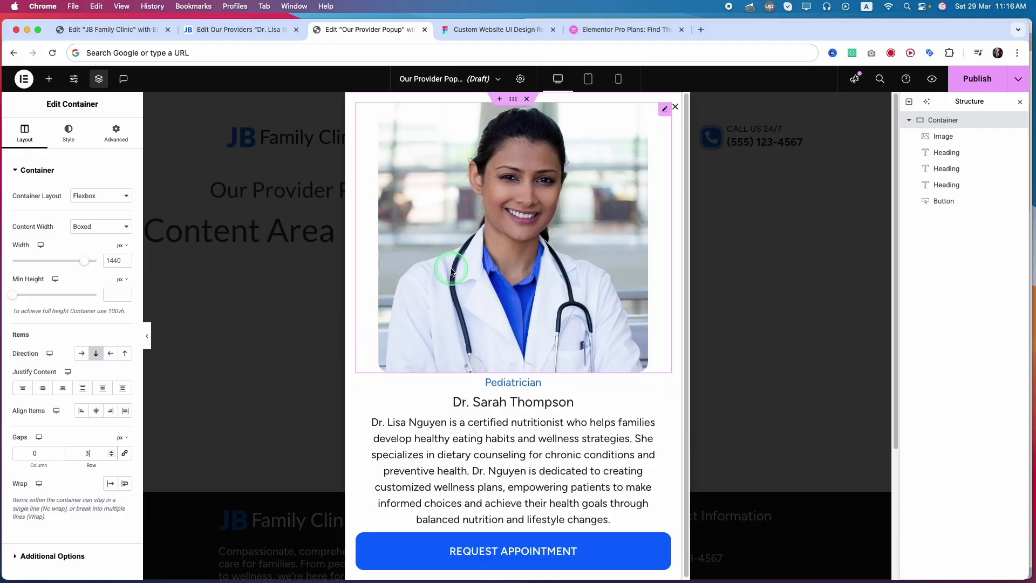
pyautogui.click(230, 31)
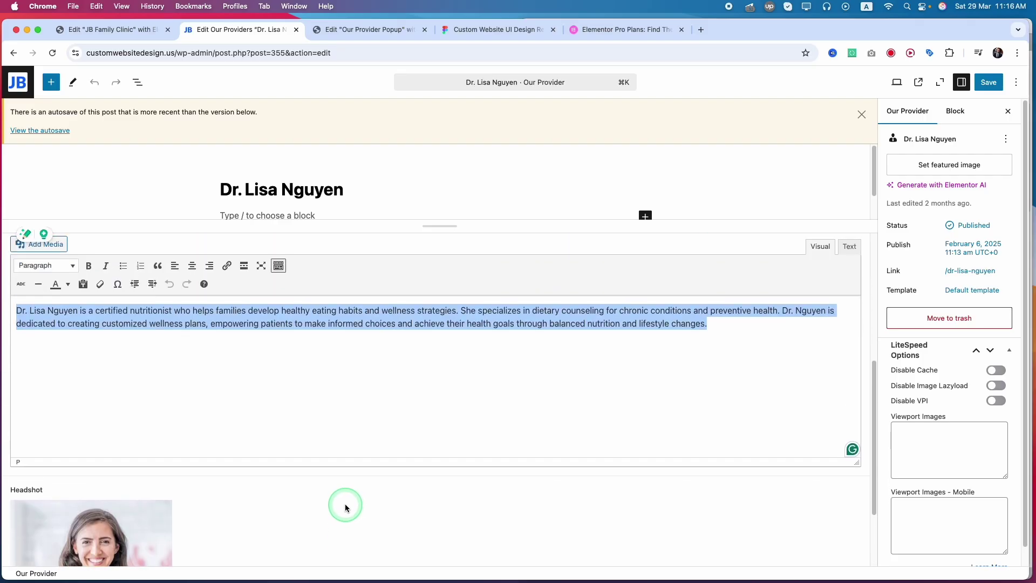
pyautogui.scroll(5, 345, 507)
pyautogui.click(111, 30)
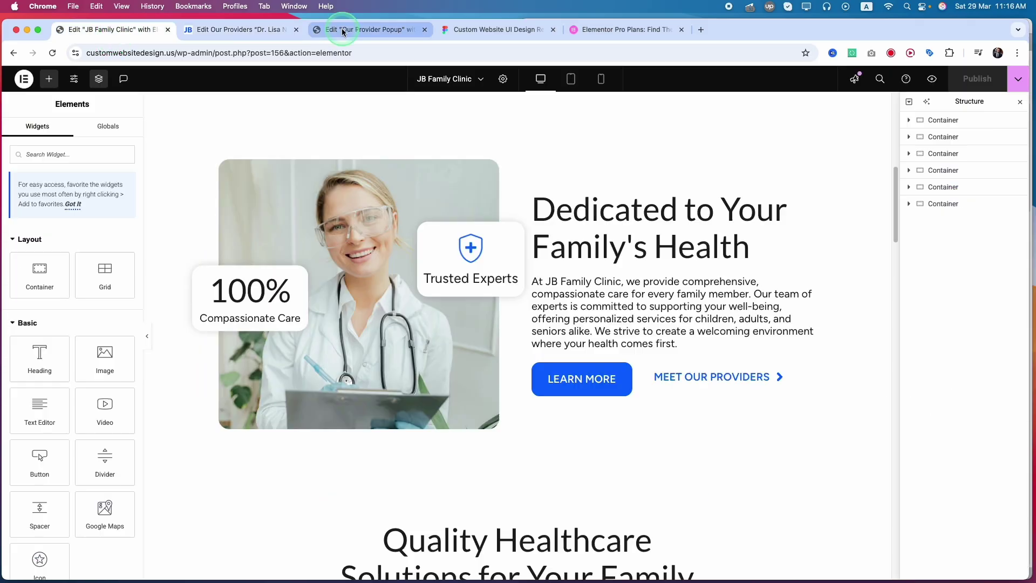
pyautogui.click(342, 30)
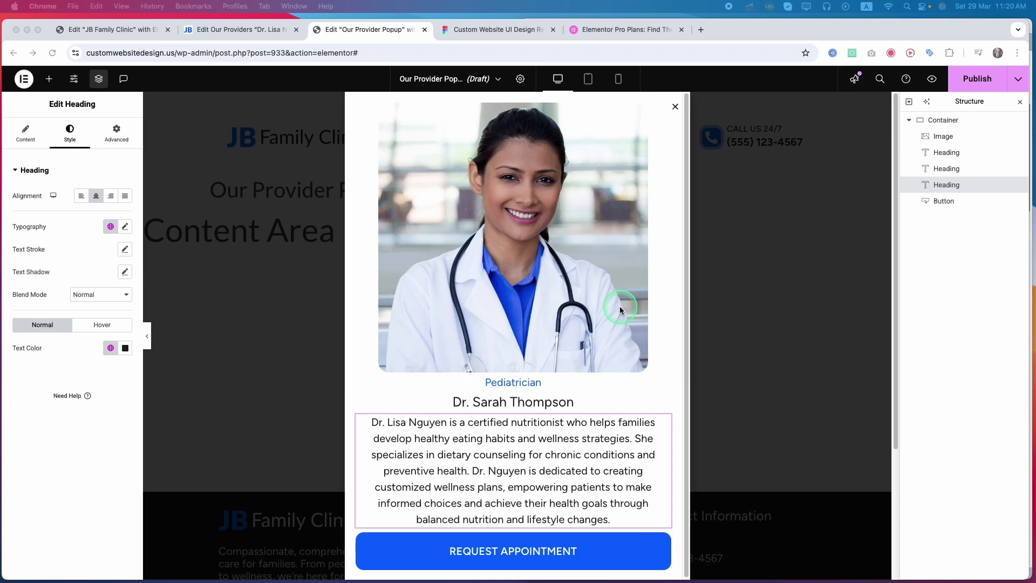
# Set the popup's width to 680 px in the popup settings.
pyautogui.click(521, 80)
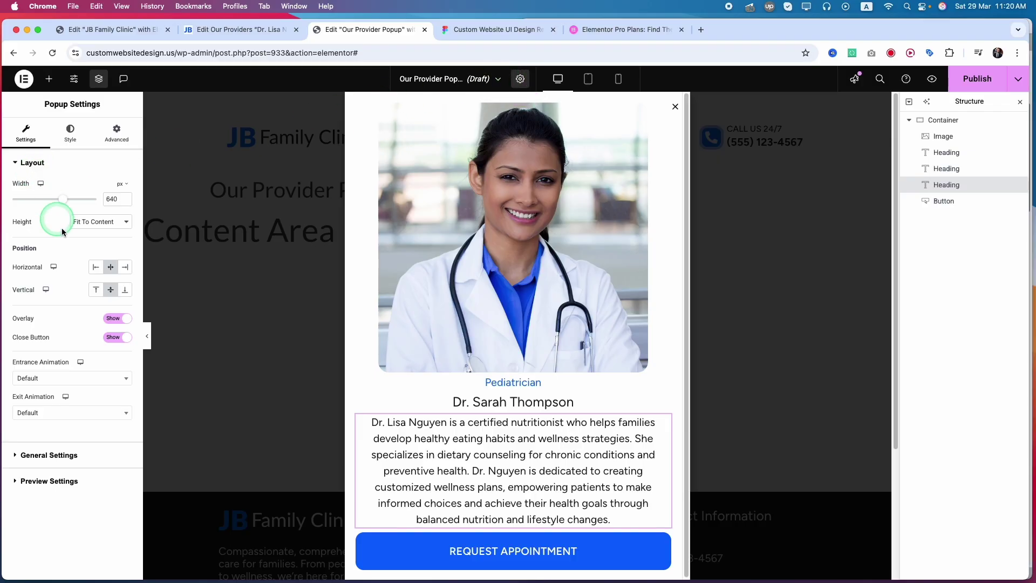
pyautogui.moveTo(63, 202); pyautogui.dragTo(85, 204)
pyautogui.click(109, 199)
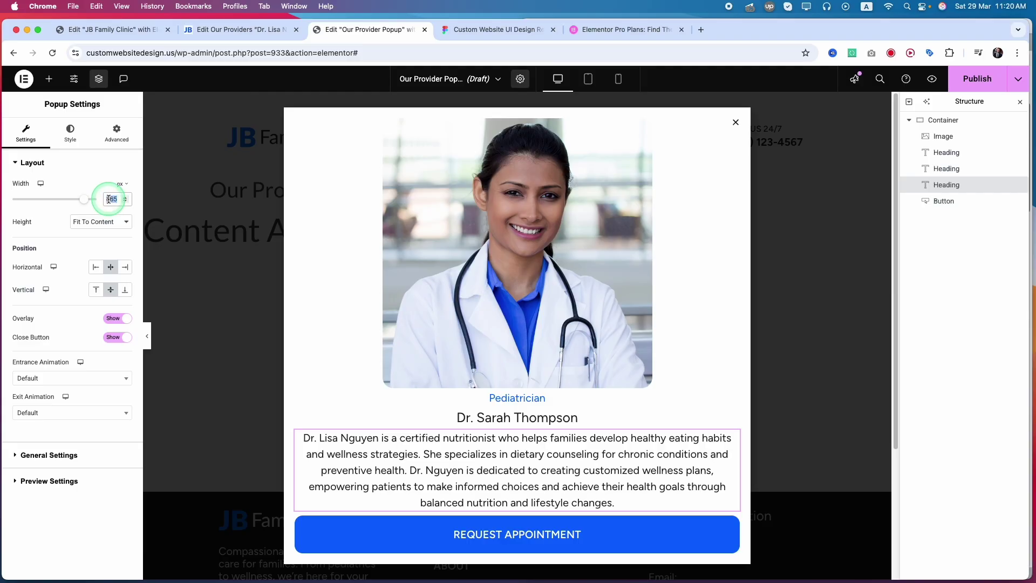
pyautogui.write('600')
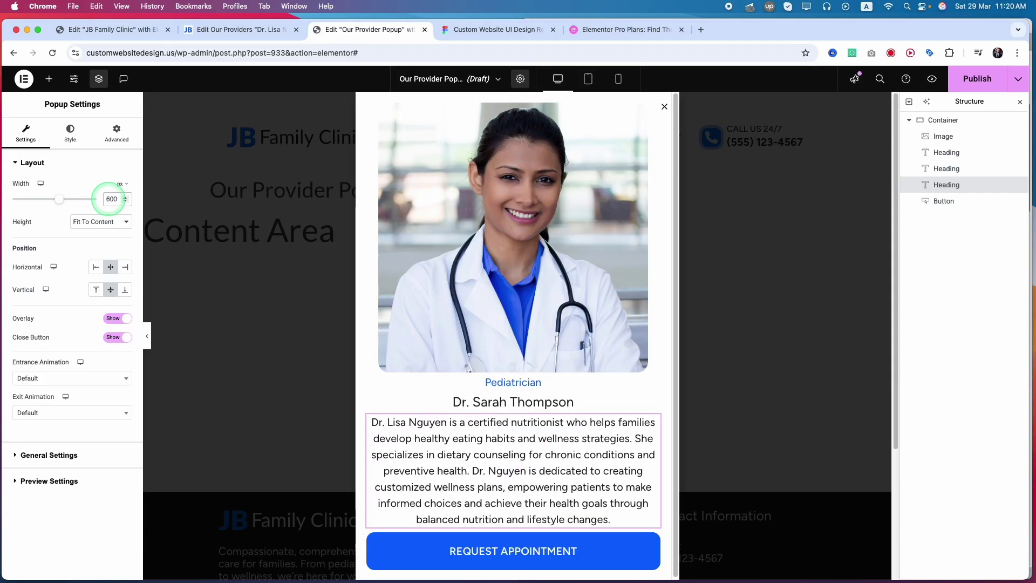
pyautogui.write('680')
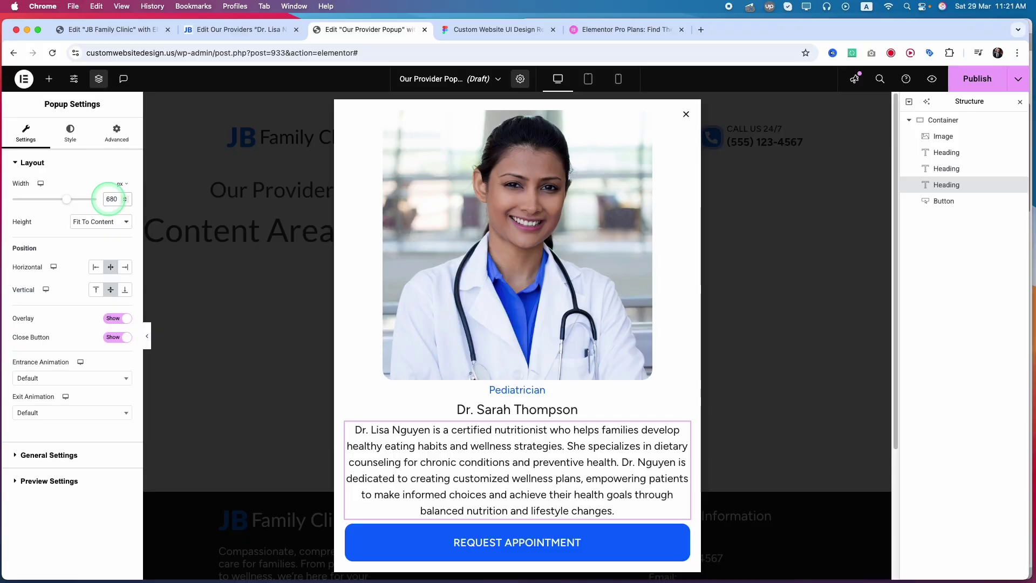
# Try the left horizontal position for the popup and restore its centered placement.
pyautogui.click(96, 267)
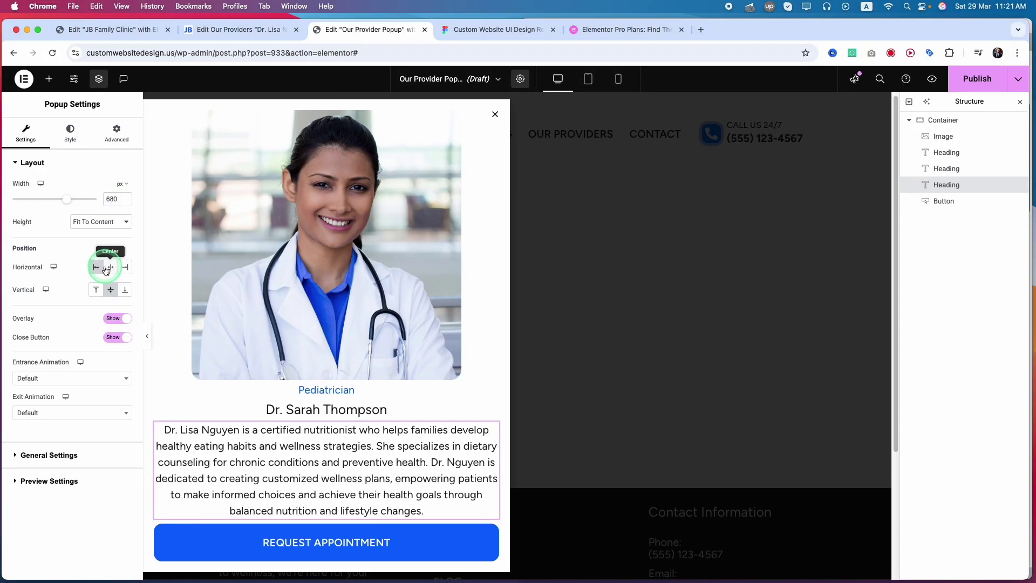
pyautogui.click(110, 269)
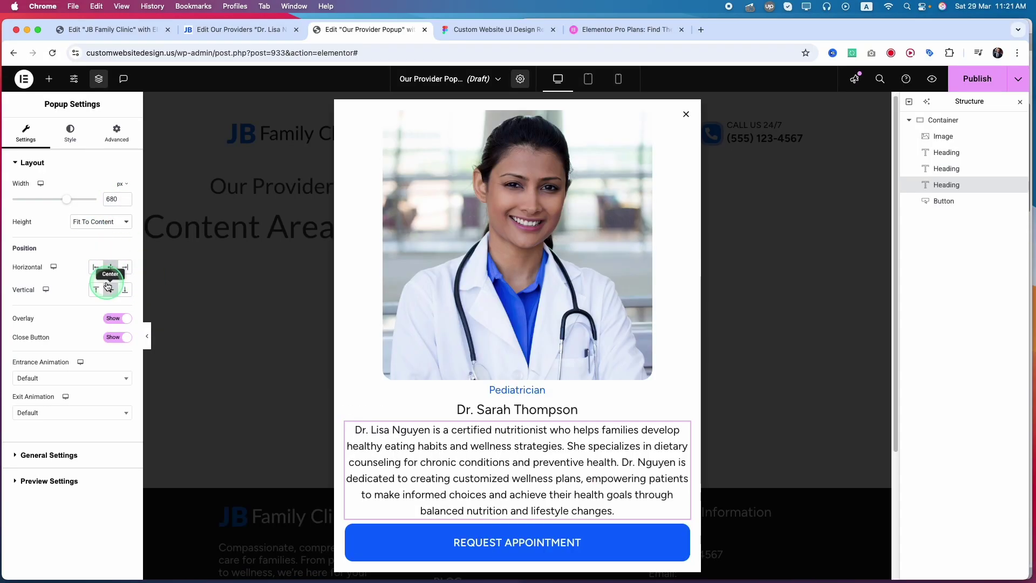
pyautogui.click(110, 292)
# Try the Fit To Screen height on the popup and return it to Fit To Content.
pyautogui.click(99, 222)
pyautogui.click(97, 234)
pyautogui.click(97, 222)
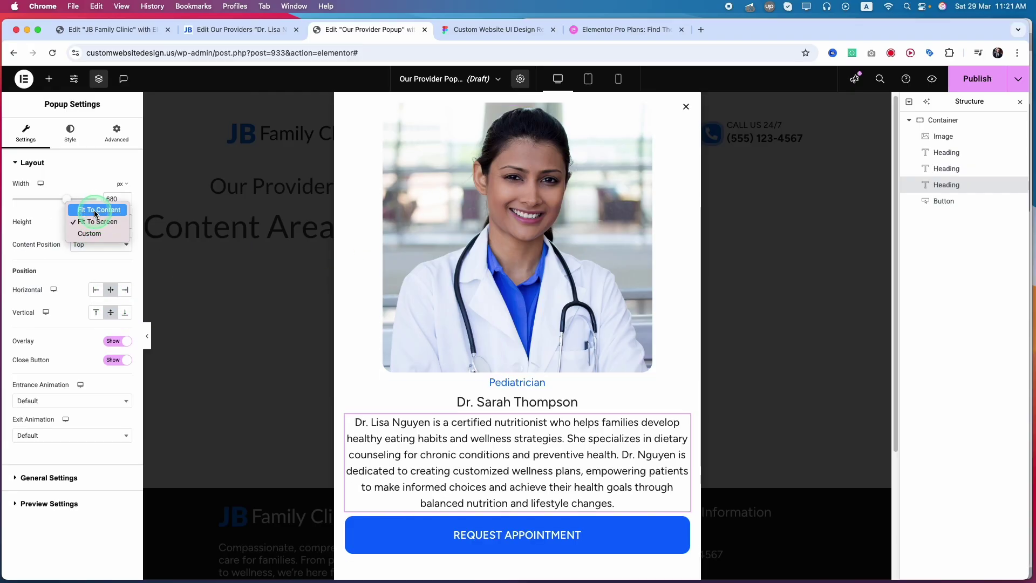
pyautogui.click(97, 210)
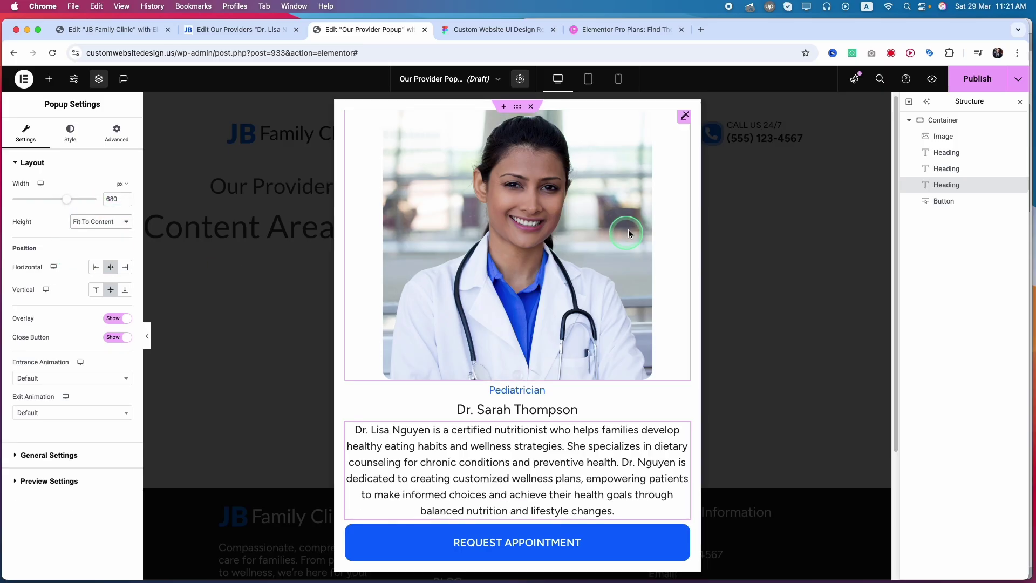
pyautogui.click(406, 494)
pyautogui.click(200, 352)
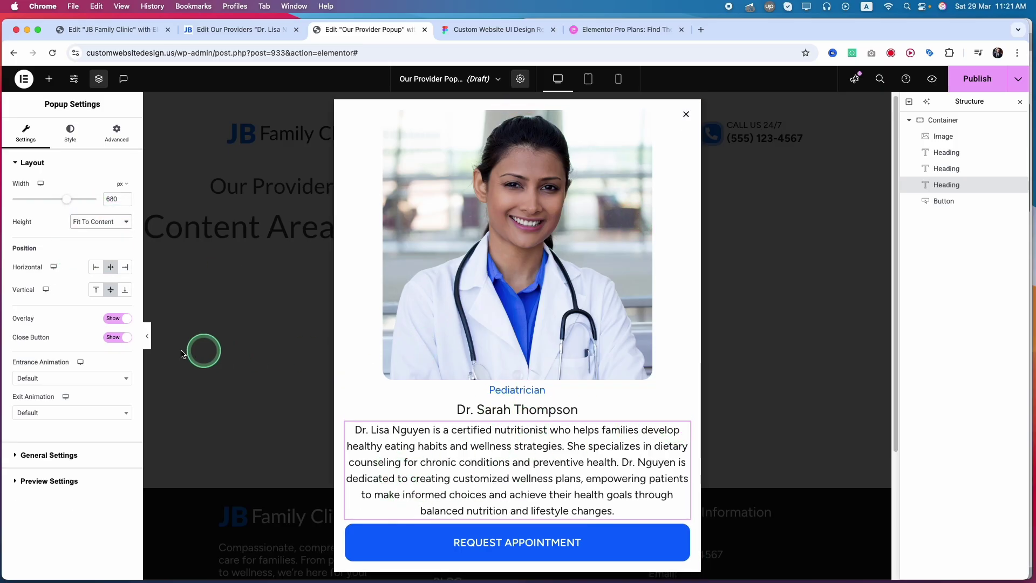
# Try the Fit To Screen height with the content position set to Center, and restore the popup's Fit To Content height.
pyautogui.click(107, 221)
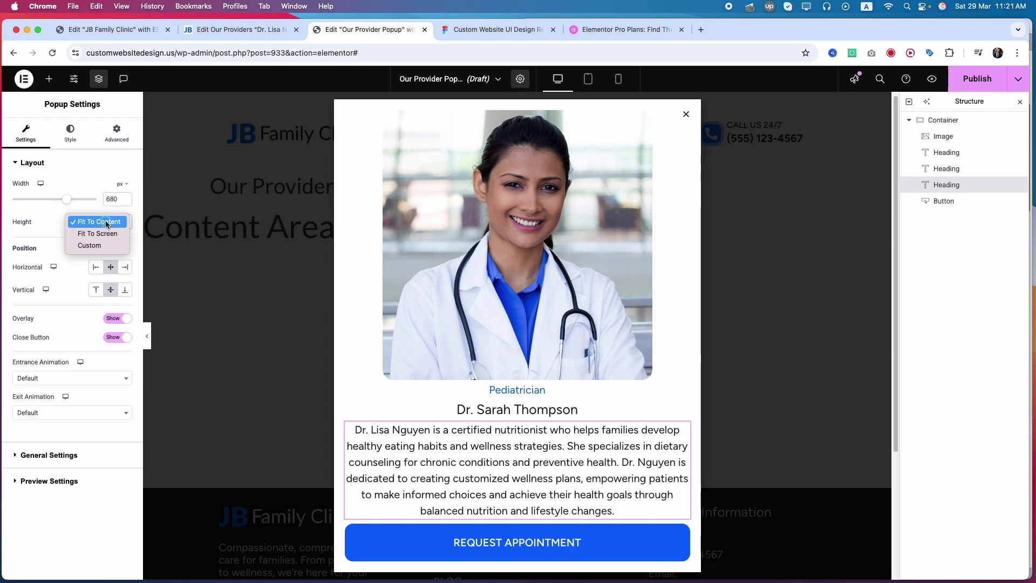
pyautogui.click(95, 236)
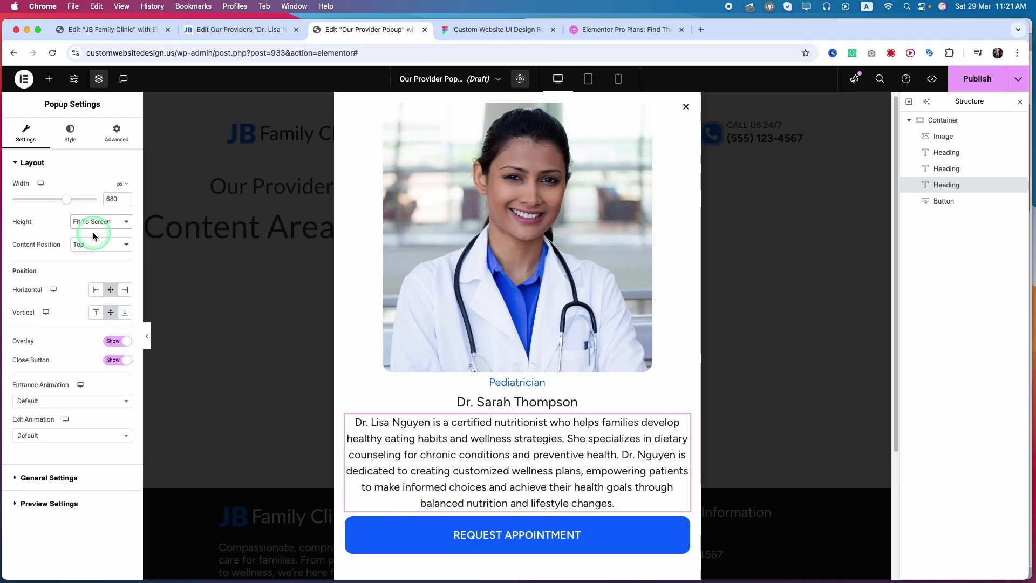
pyautogui.click(100, 241)
pyautogui.click(89, 257)
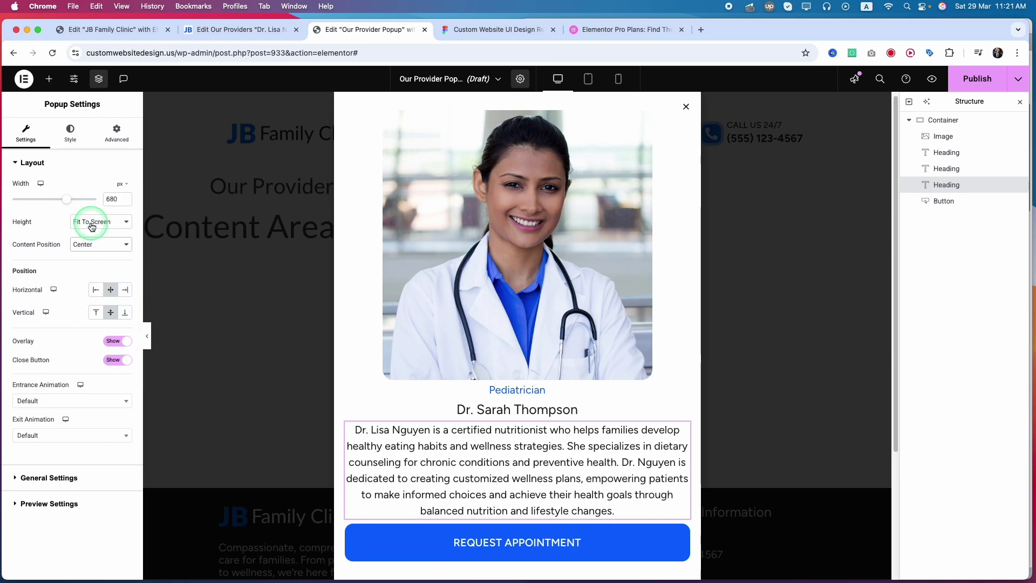
pyautogui.click(91, 224)
pyautogui.click(90, 215)
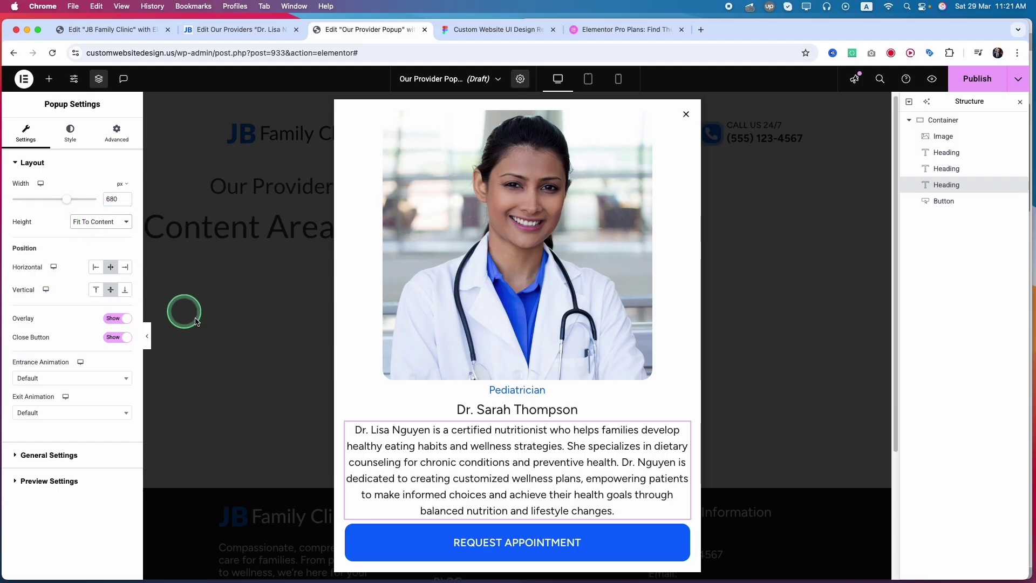
# Hide the popup's overlay and close button temporarily and show both again.
pyautogui.click(113, 321)
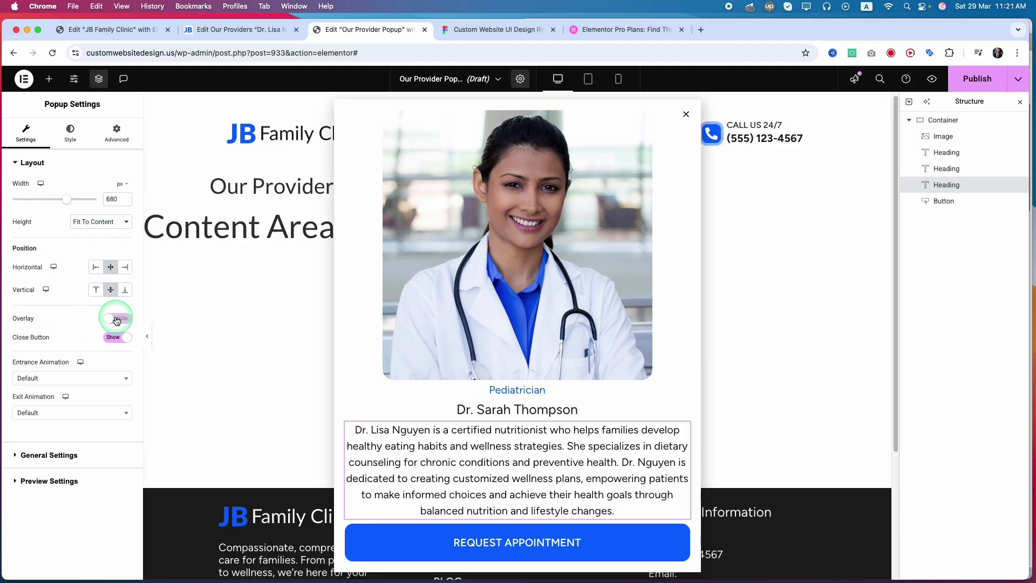
pyautogui.click(116, 320)
pyautogui.click(116, 321)
pyautogui.click(116, 321)
pyautogui.click(116, 321)
pyautogui.click(117, 321)
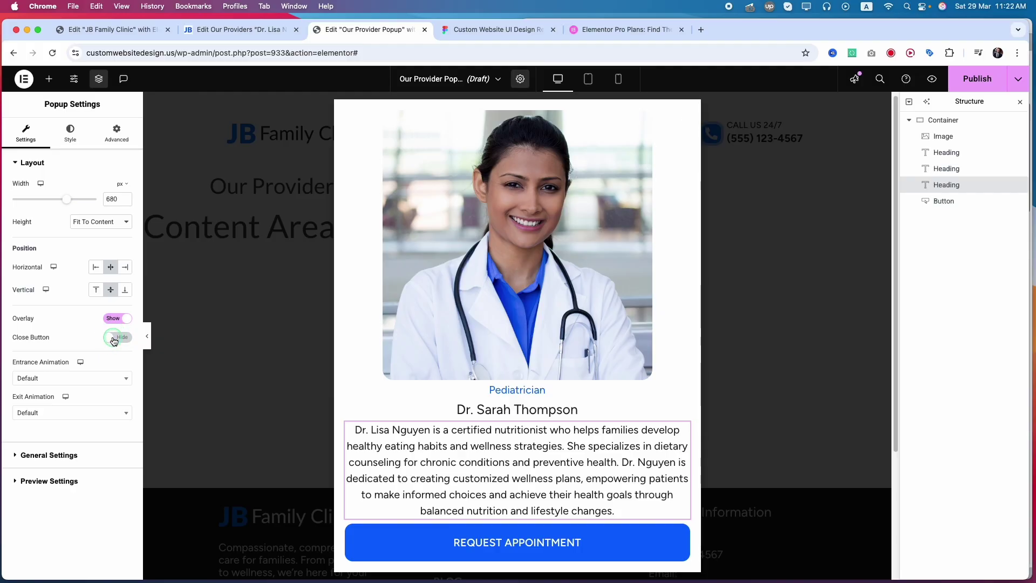
# Examine the popup's entrance and exit animation options, its general settings and the dynamic content preview choices.
pyautogui.click(60, 378)
pyautogui.click(59, 377)
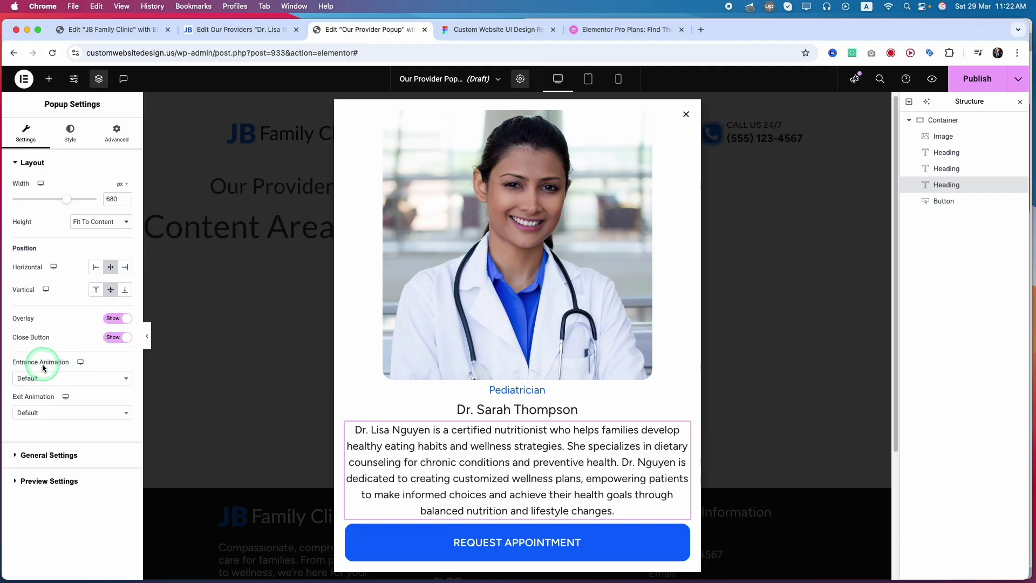
pyautogui.click(41, 412)
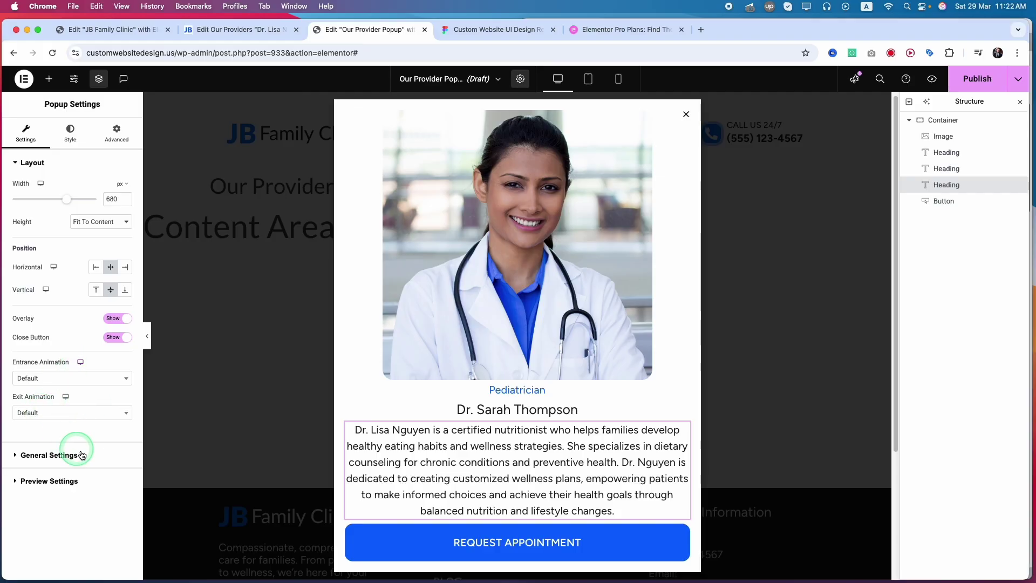
pyautogui.click(44, 458)
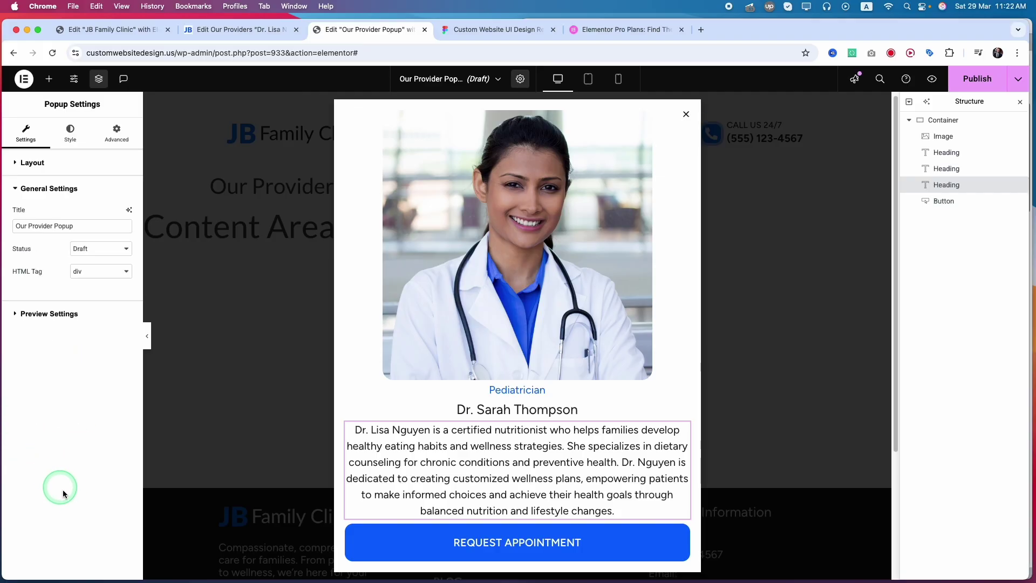
pyautogui.click(57, 315)
pyautogui.click(40, 254)
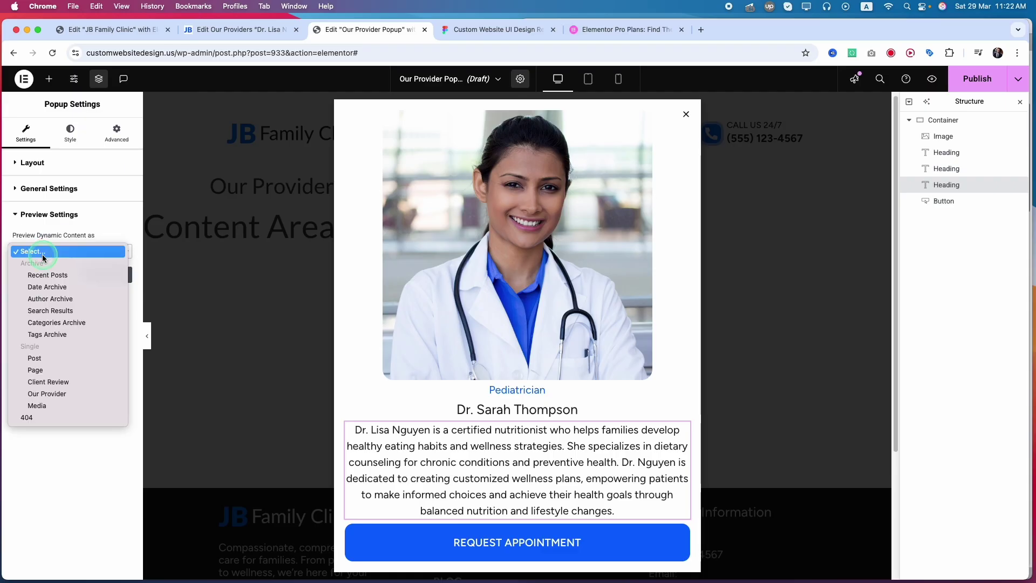
pyautogui.click(69, 459)
pyautogui.click(80, 284)
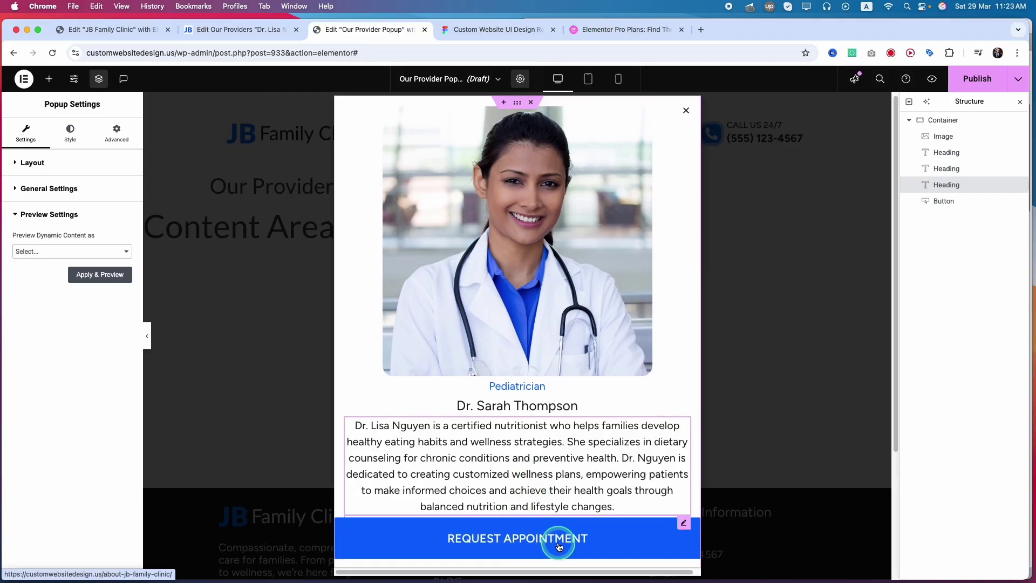
# Center-align the items in the popup's container.
pyautogui.click(449, 131)
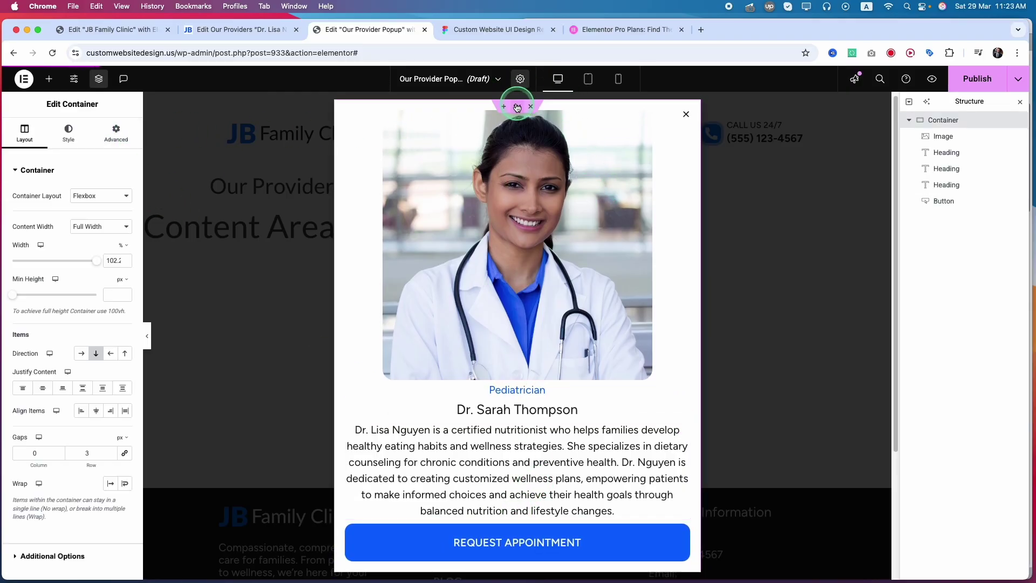
pyautogui.click(97, 412)
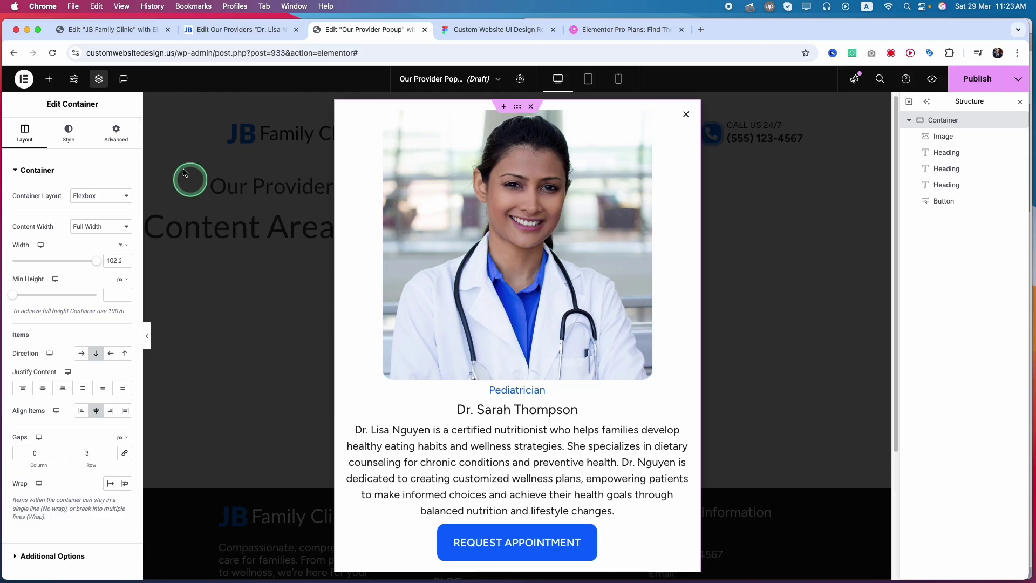
# Give the popup a 20 px border radius on all corners in the popup settings.
pyautogui.click(523, 79)
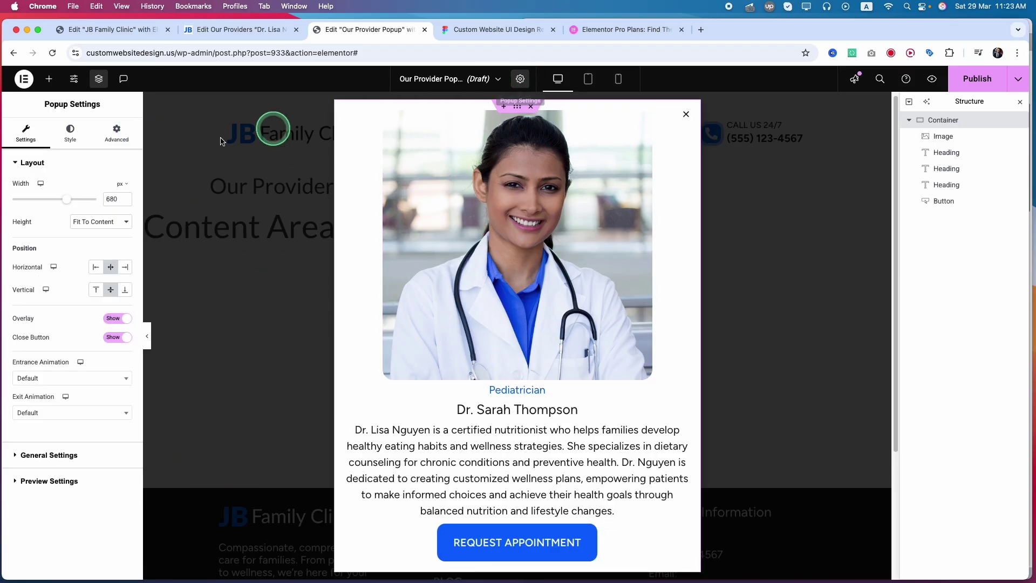
pyautogui.click(73, 144)
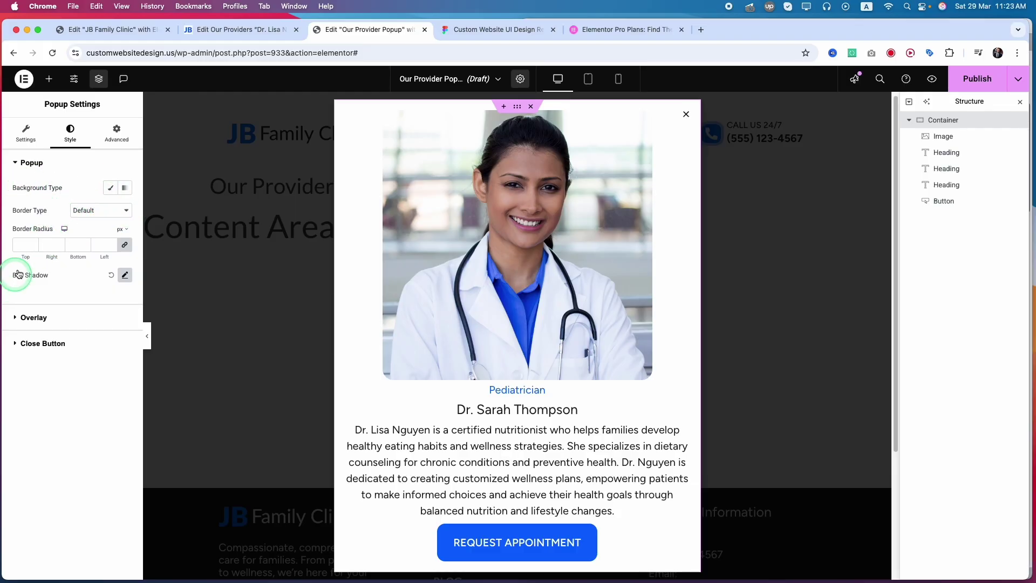
pyautogui.write('0')
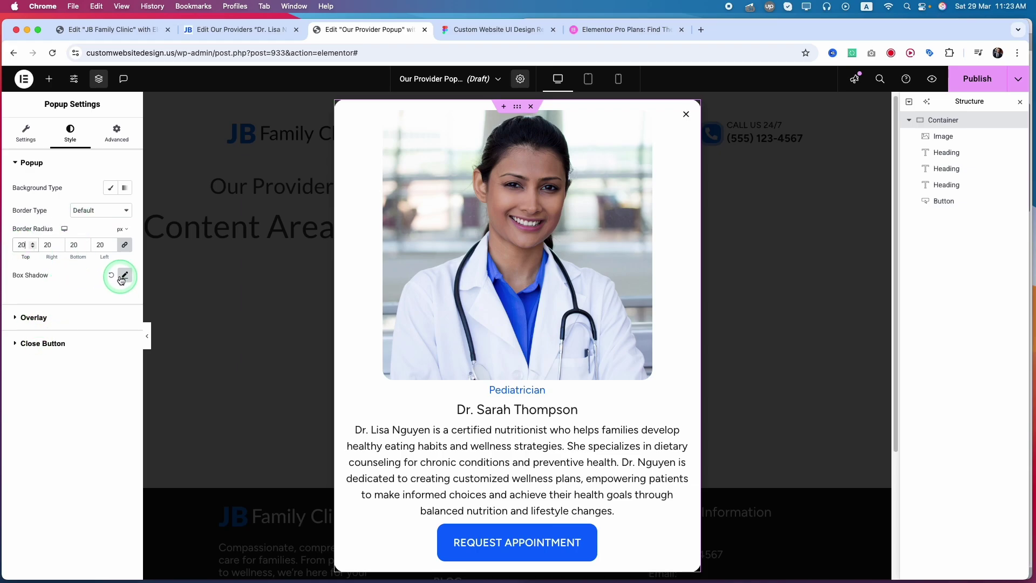
# Try the Accent global color on the popup's overlay.
pyautogui.click(40, 322)
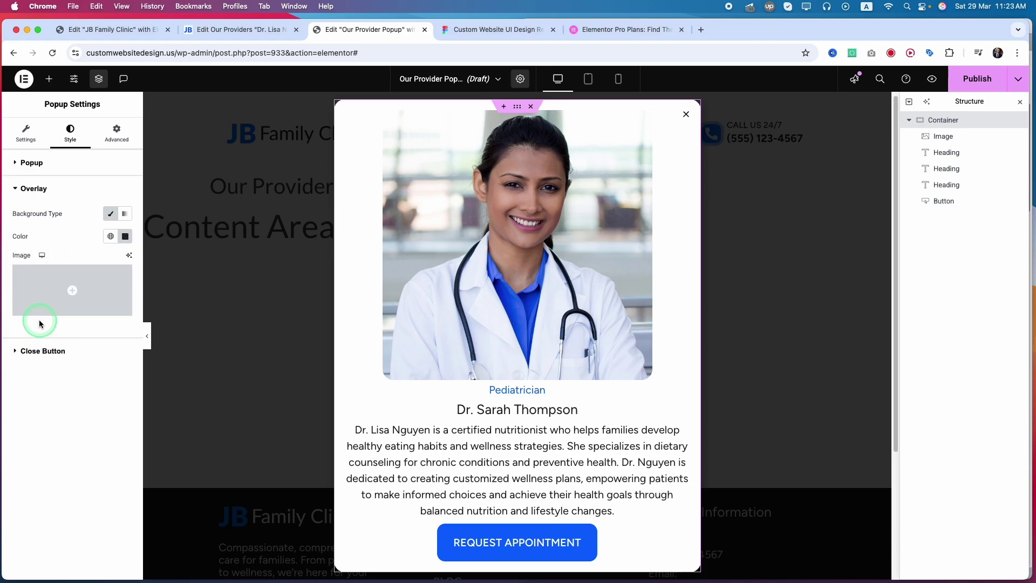
pyautogui.click(109, 238)
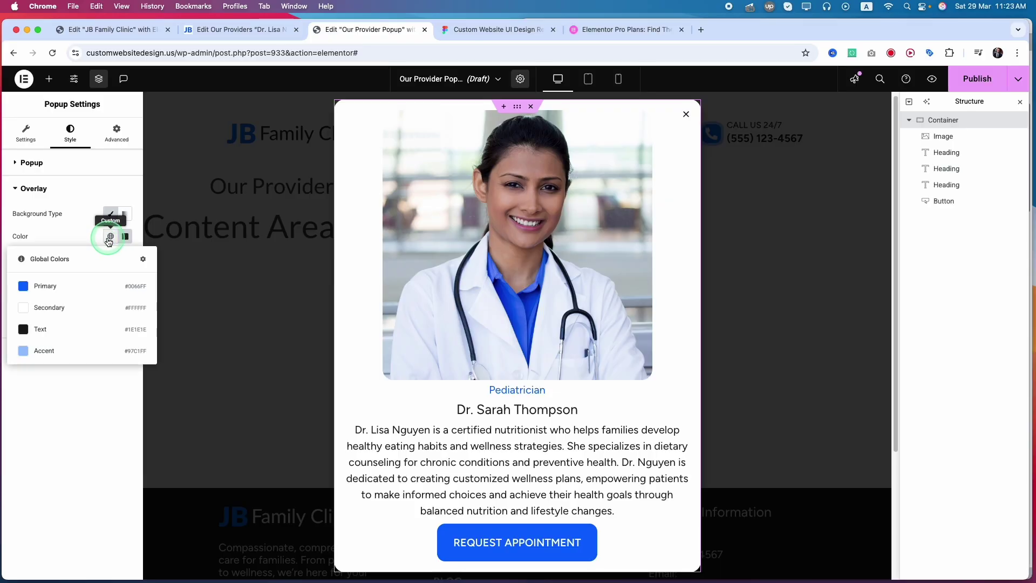
pyautogui.click(42, 351)
pyautogui.click(110, 235)
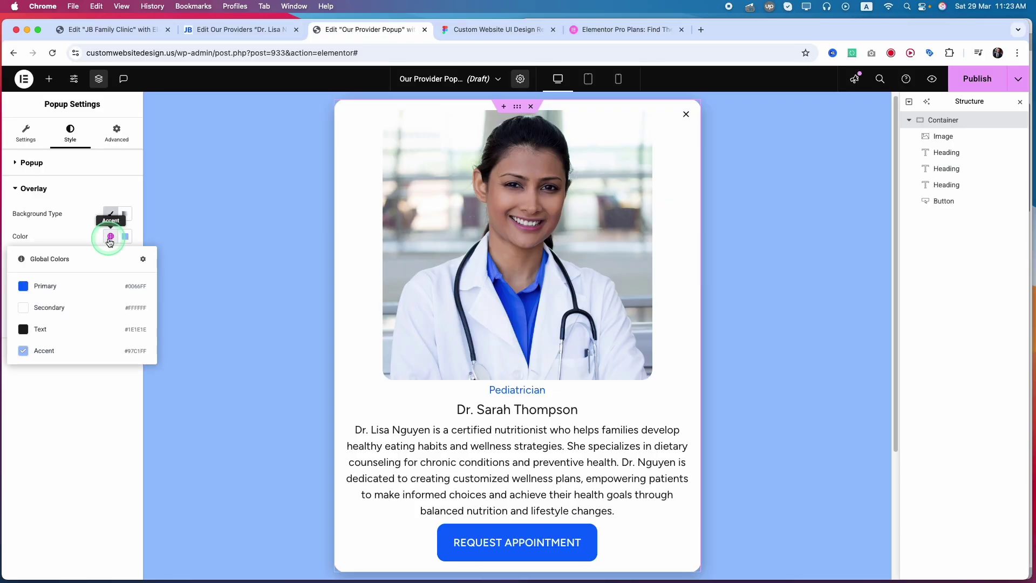
pyautogui.click(79, 236)
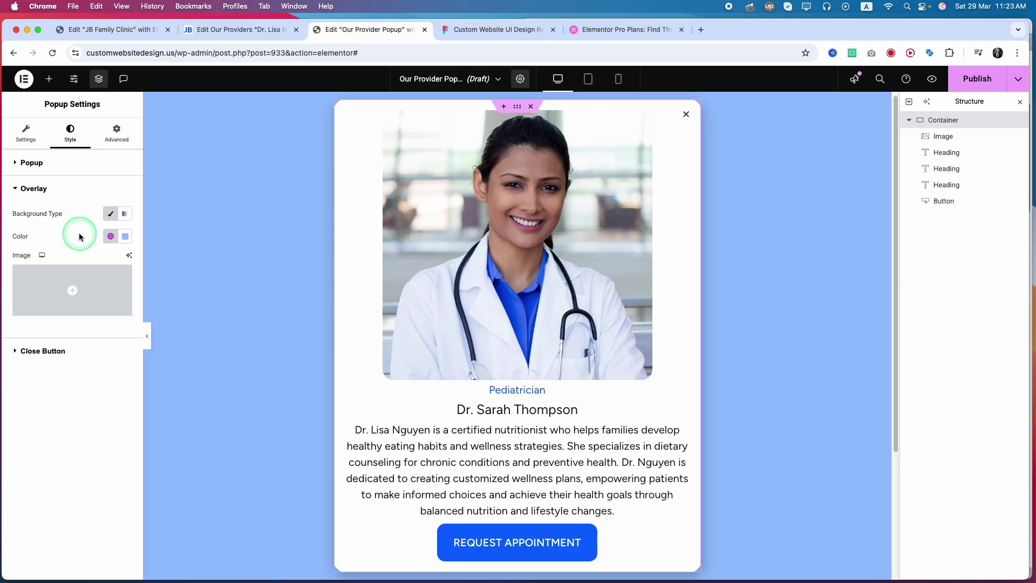
# Set the popup's close button to size 22 px and the Primary global color.
pyautogui.click(45, 351)
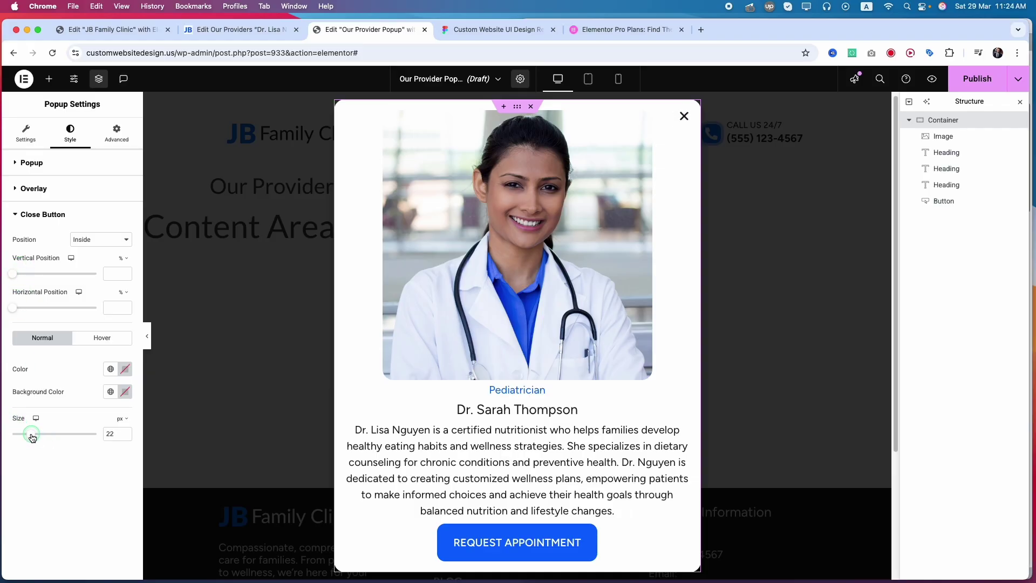
pyautogui.click(110, 368)
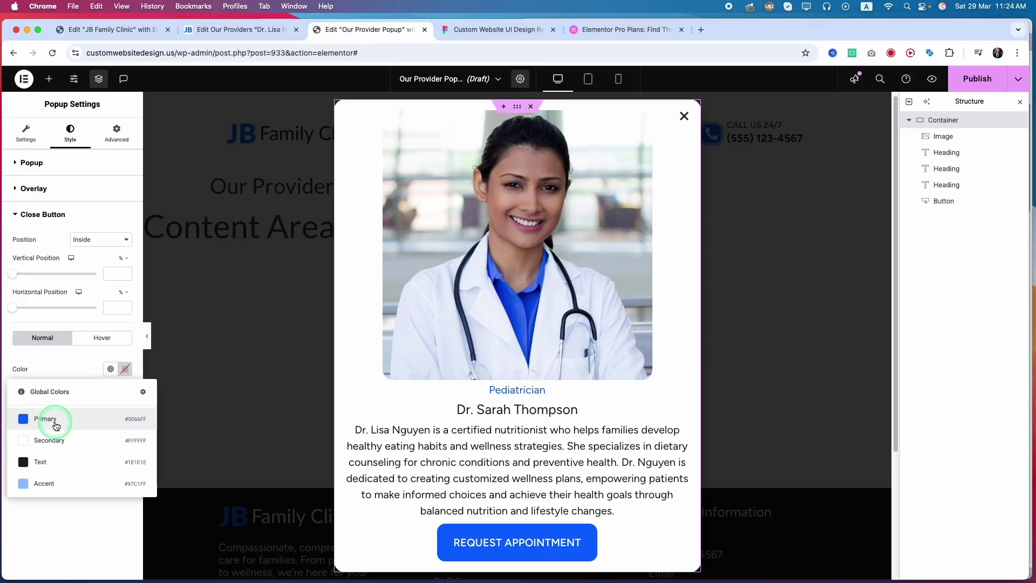
pyautogui.click(50, 419)
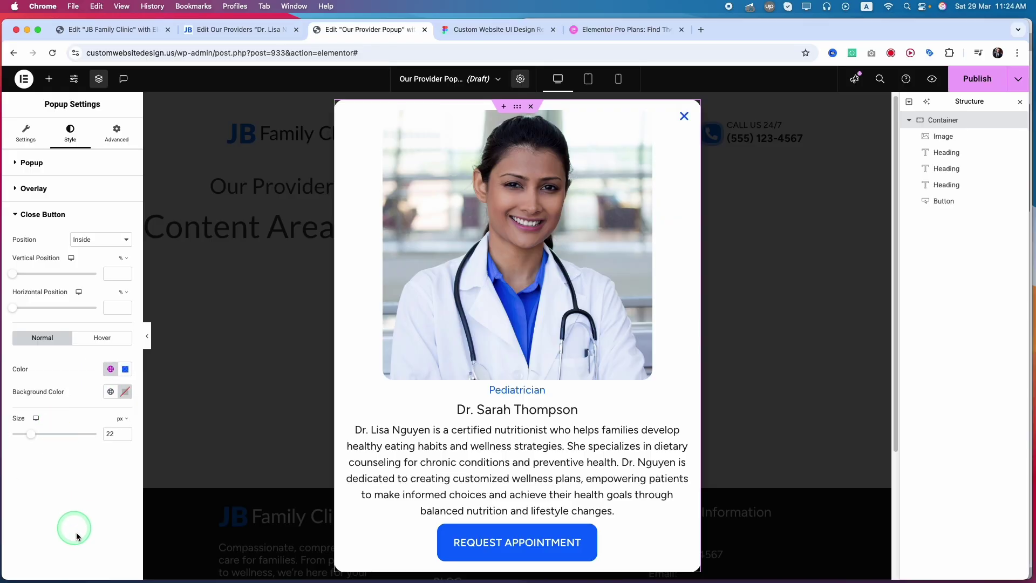
# Review the close button's hover options and the popup's advanced and custom CSS settings.
pyautogui.click(101, 339)
pyautogui.click(50, 342)
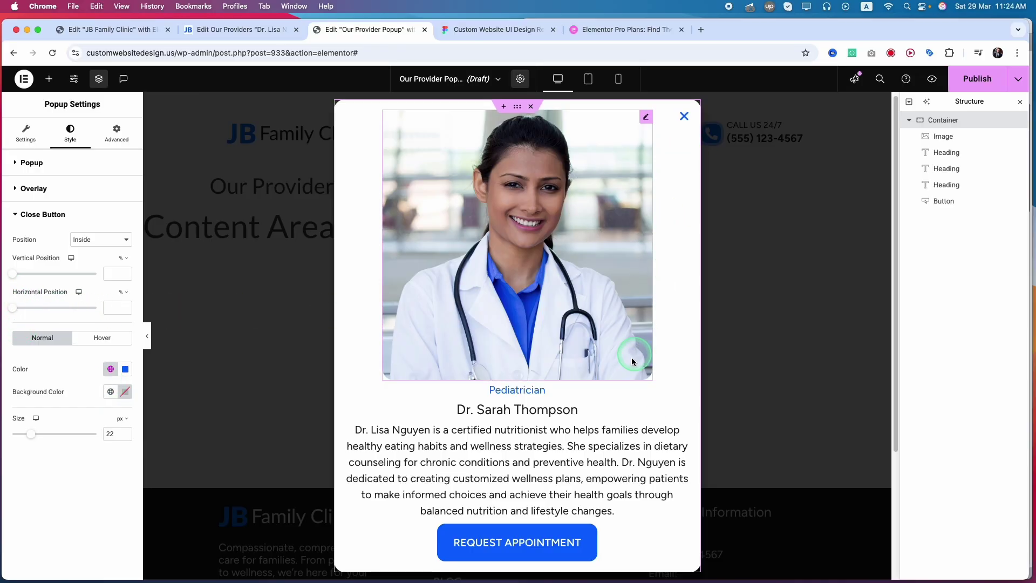
pyautogui.click(118, 135)
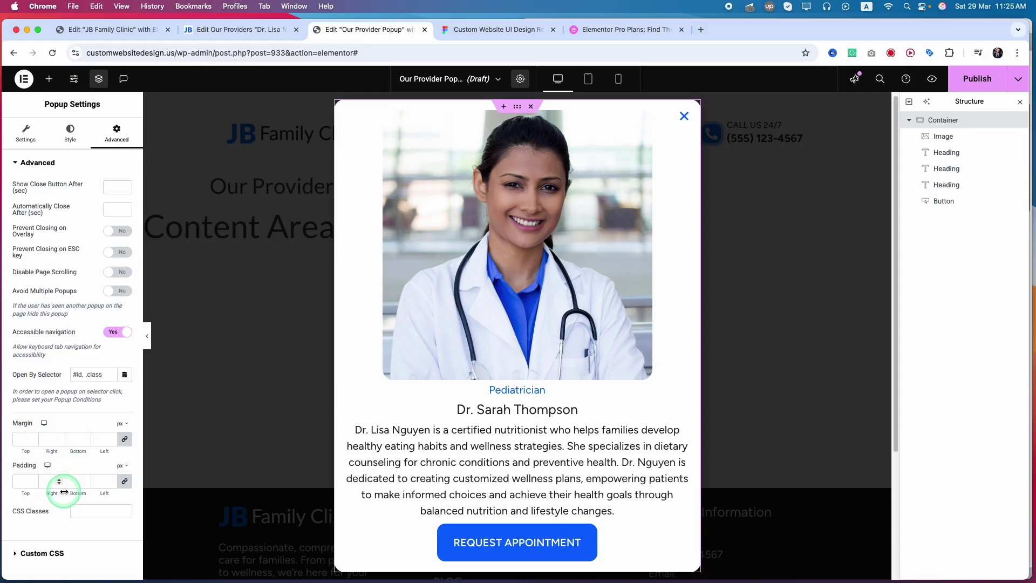
pyautogui.click(21, 555)
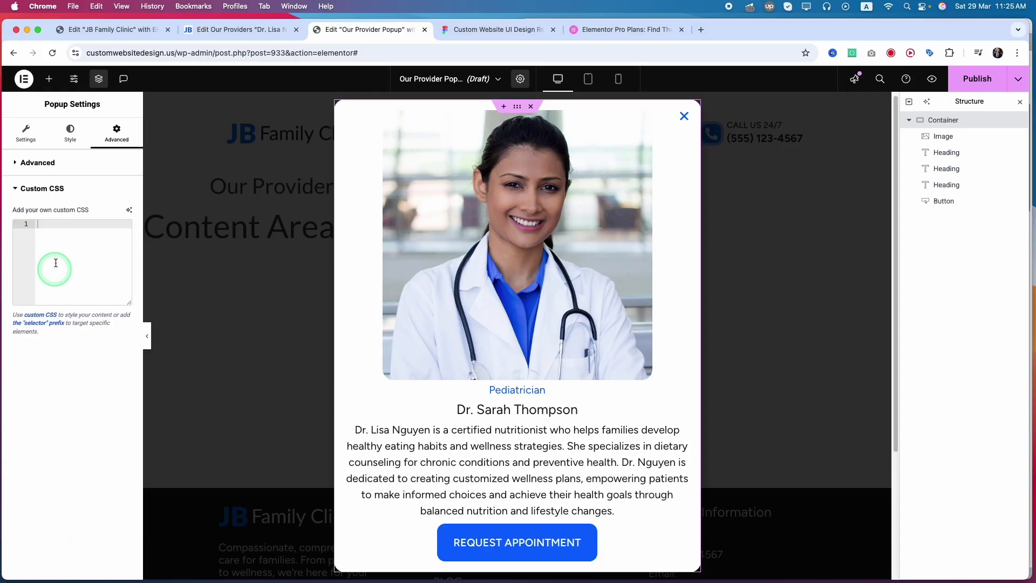
pyautogui.click(38, 188)
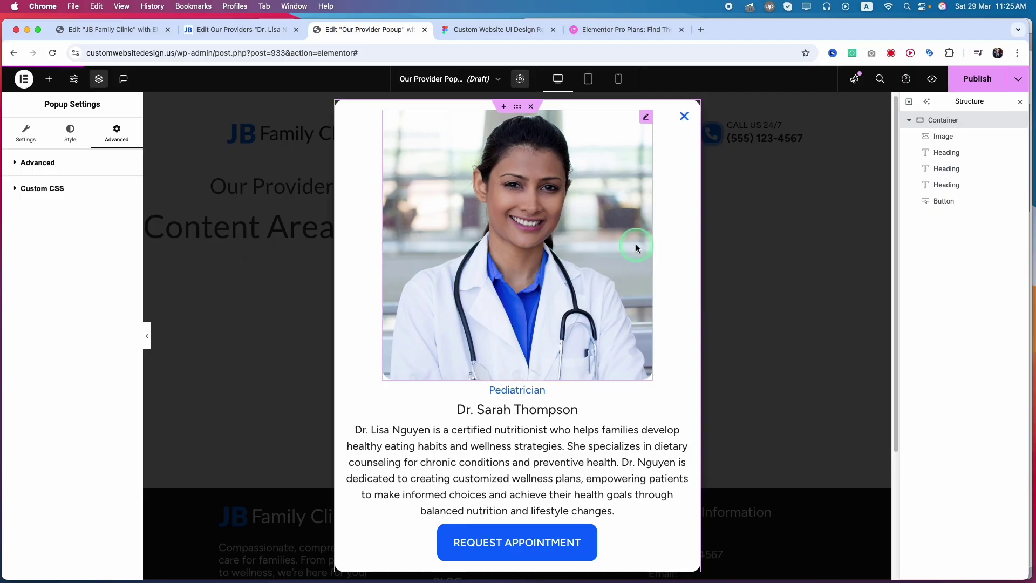
# Open the publish settings and add an Include display condition for the entire site.
pyautogui.click(975, 85)
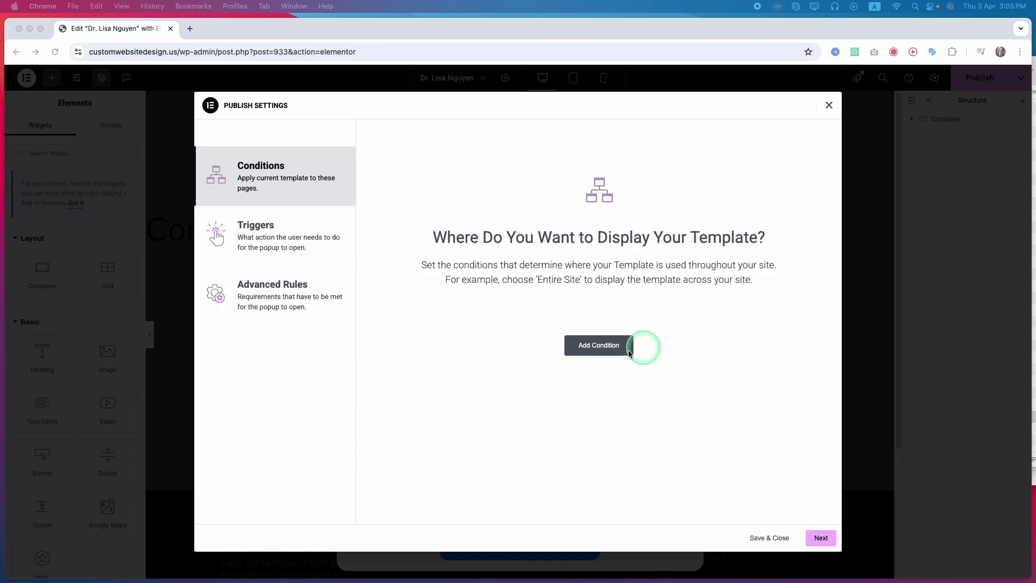
pyautogui.click(598, 348)
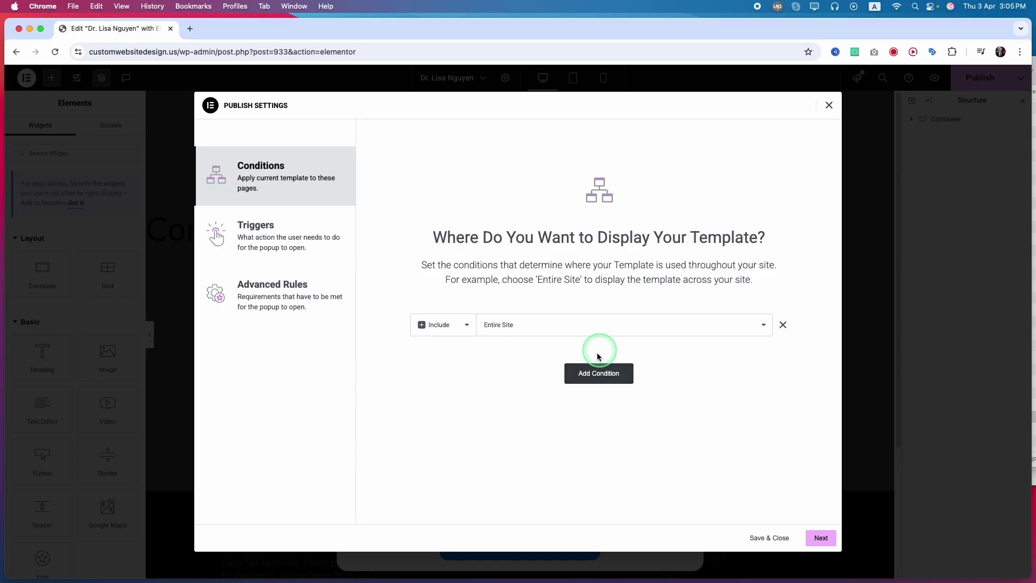
pyautogui.click(453, 324)
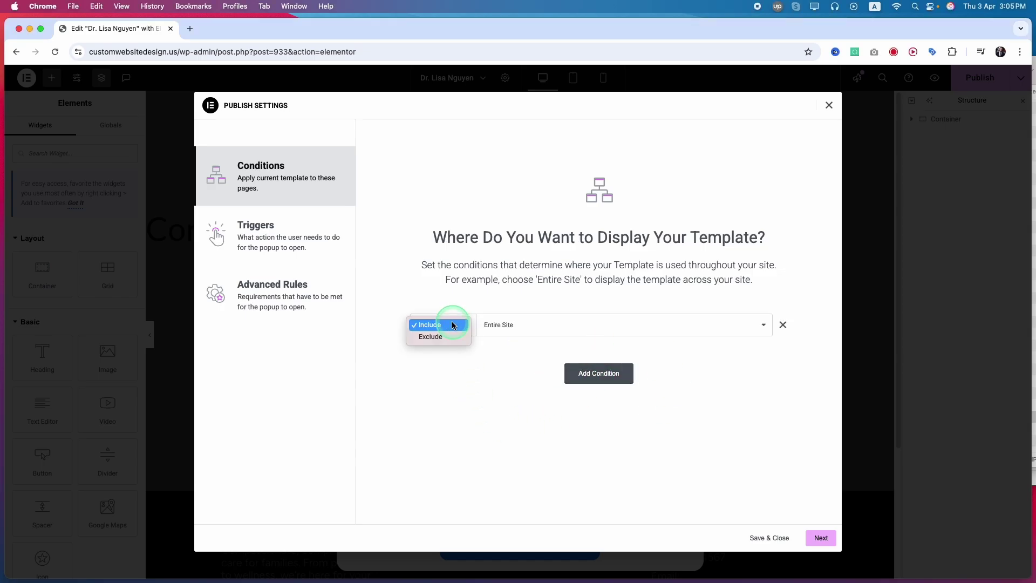
pyautogui.click(490, 368)
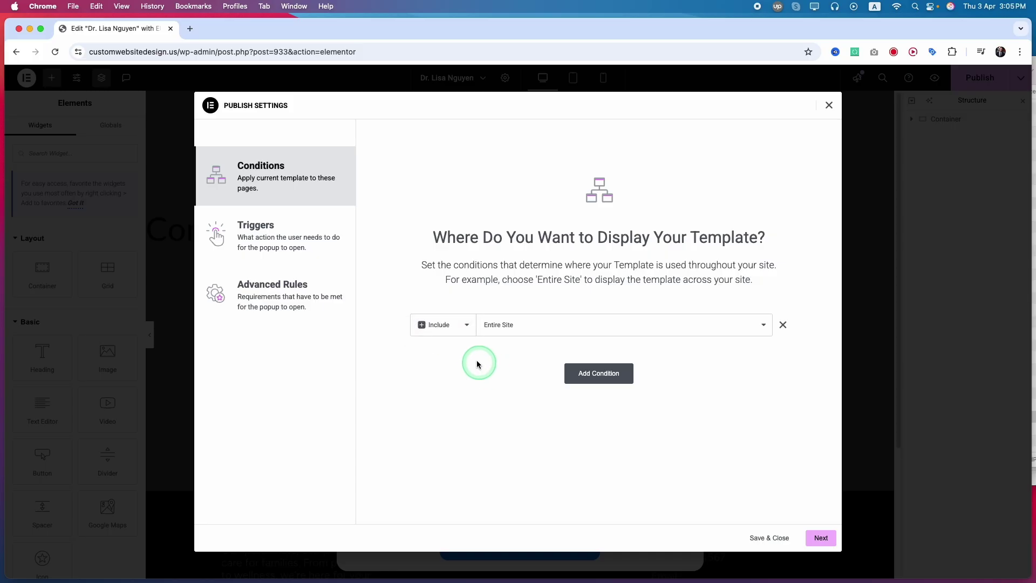
# Try changing the display condition to exclude the singular Front Page.
pyautogui.click(461, 330)
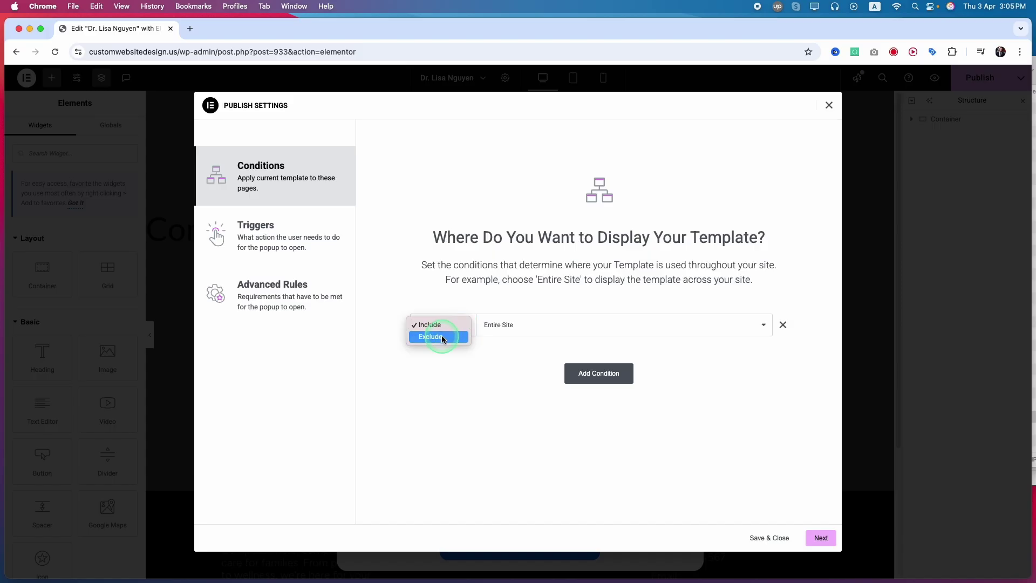
pyautogui.click(442, 338)
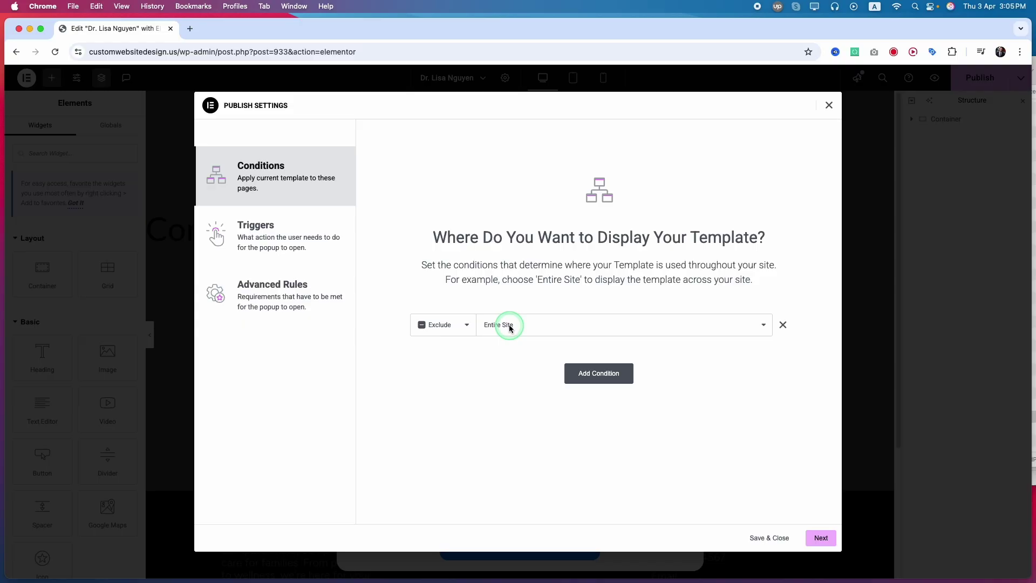
pyautogui.click(510, 327)
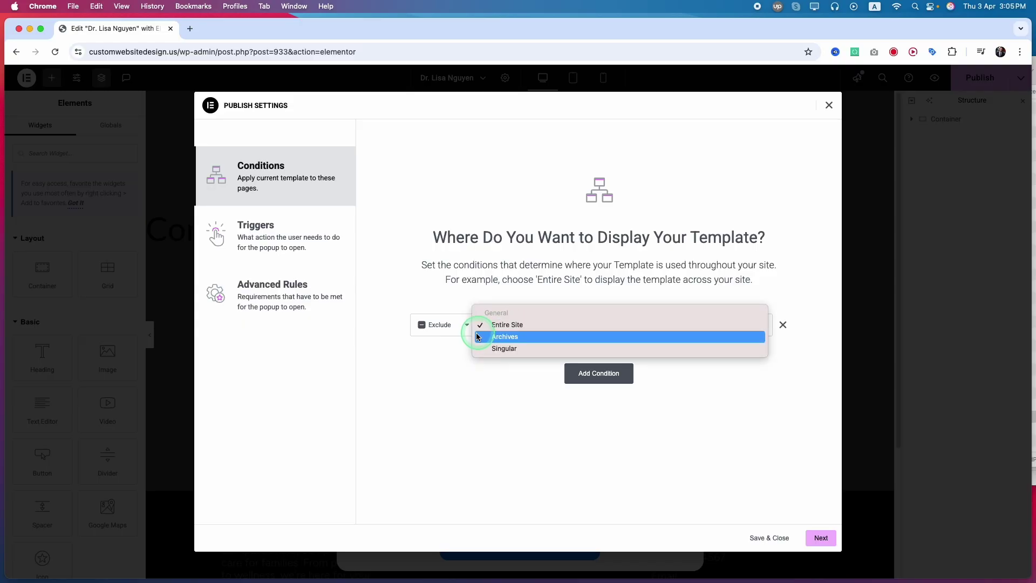
pyautogui.click(507, 350)
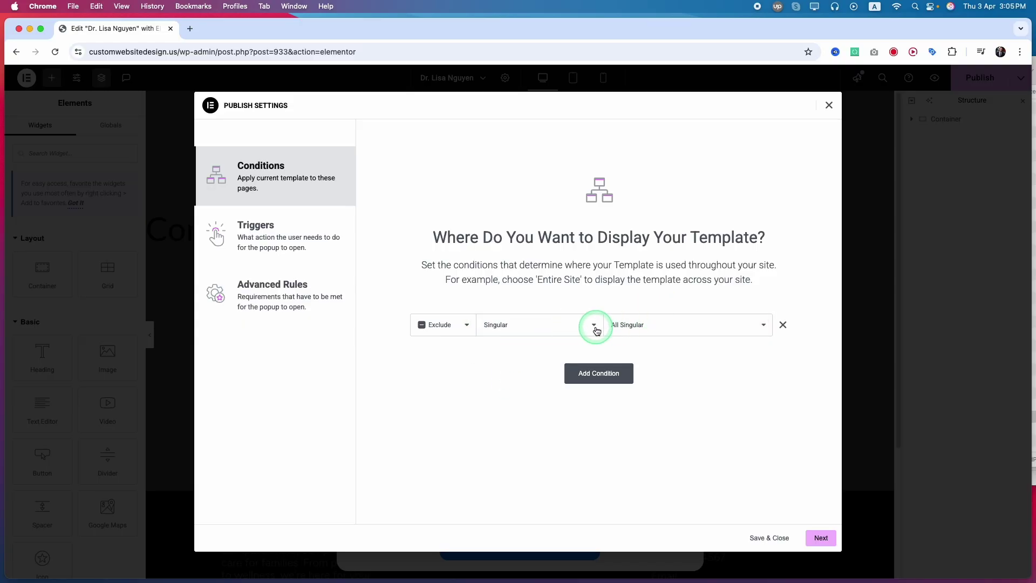
pyautogui.click(649, 327)
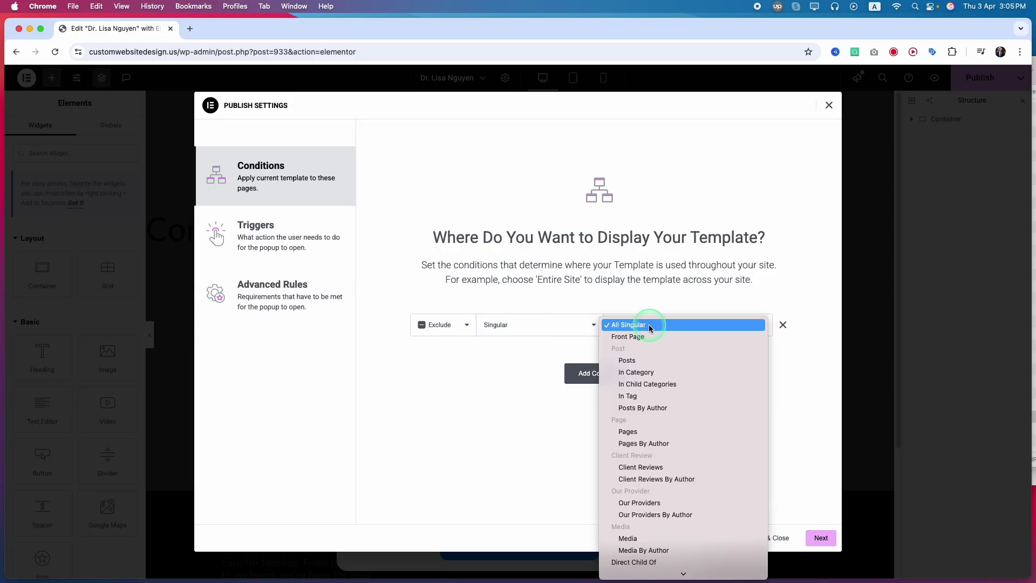
pyautogui.click(622, 339)
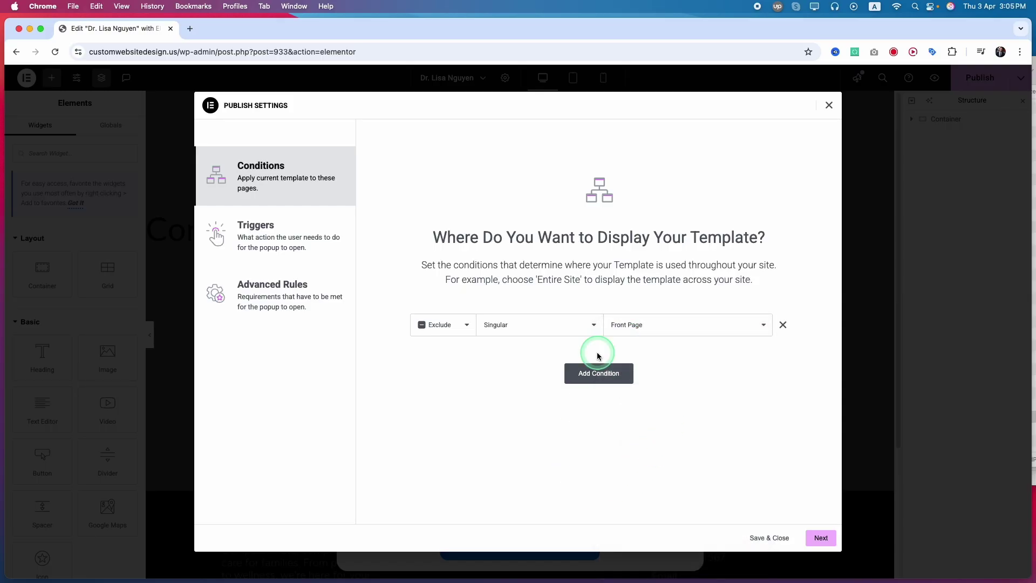
# Switch the Front Page condition back to Include and remove it from the display conditions.
pyautogui.click(440, 327)
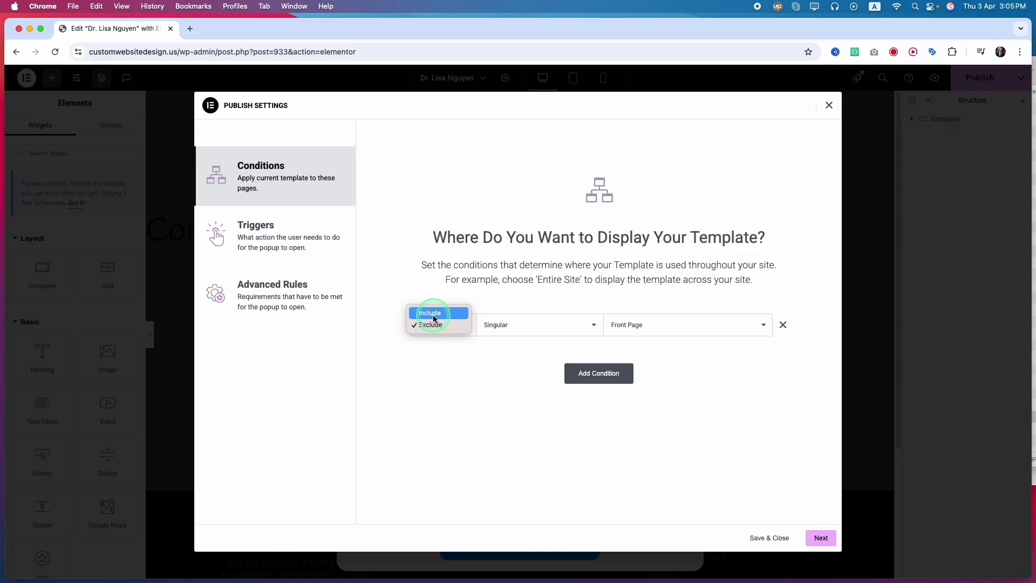
pyautogui.click(435, 319)
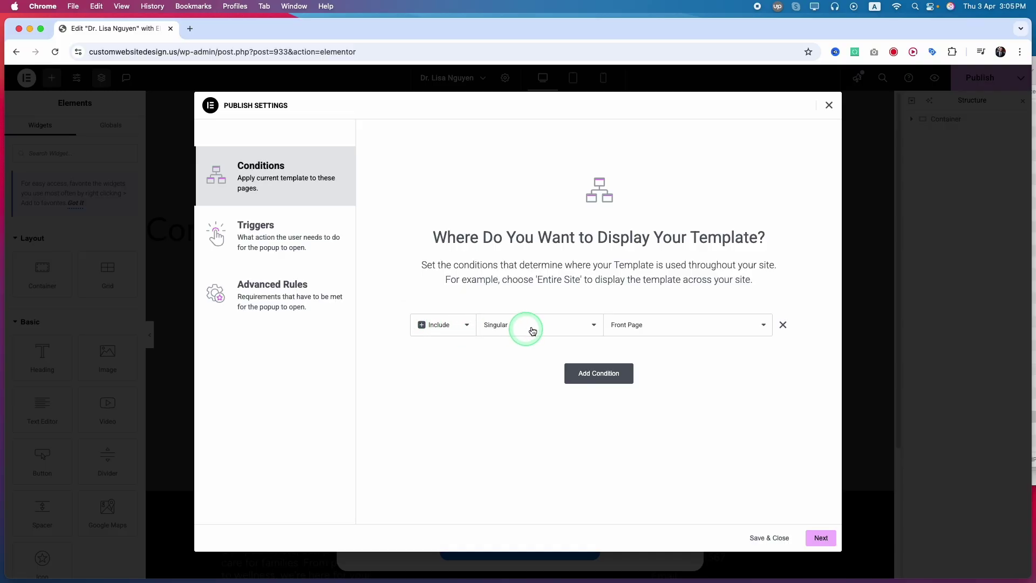
pyautogui.click(783, 324)
# Add a display condition that includes the singular Front Page.
pyautogui.click(595, 353)
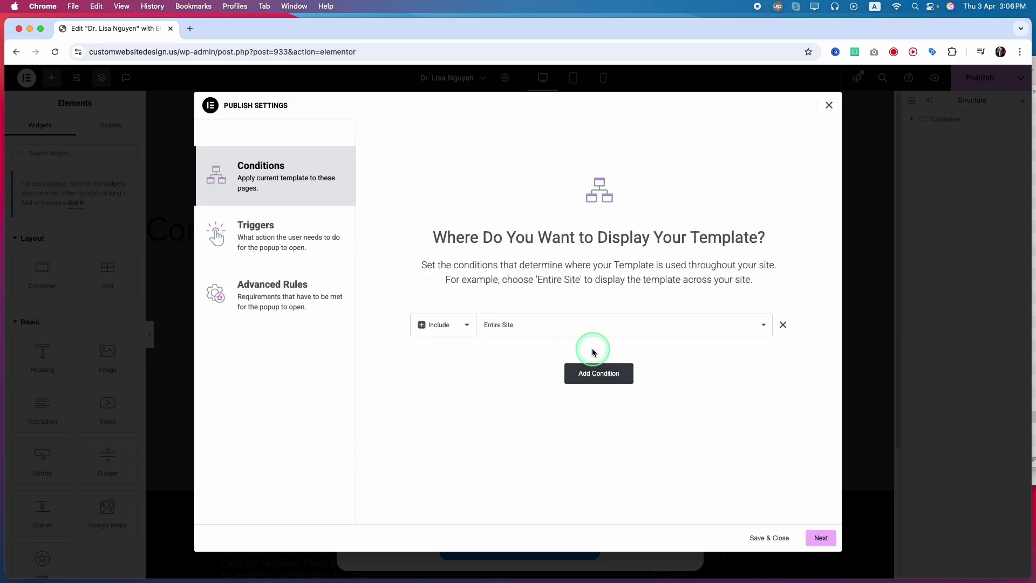
pyautogui.click(568, 327)
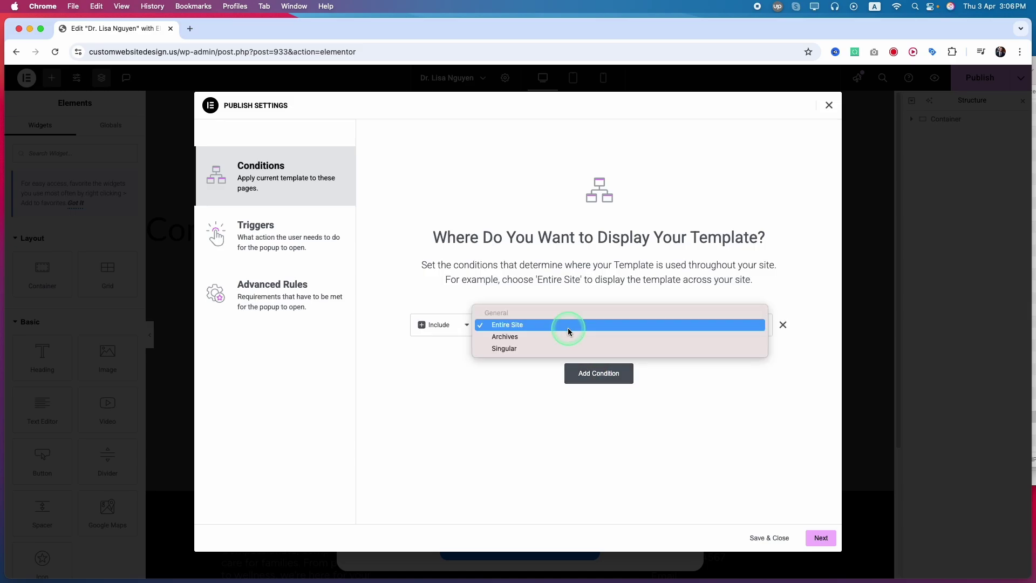
pyautogui.click(504, 349)
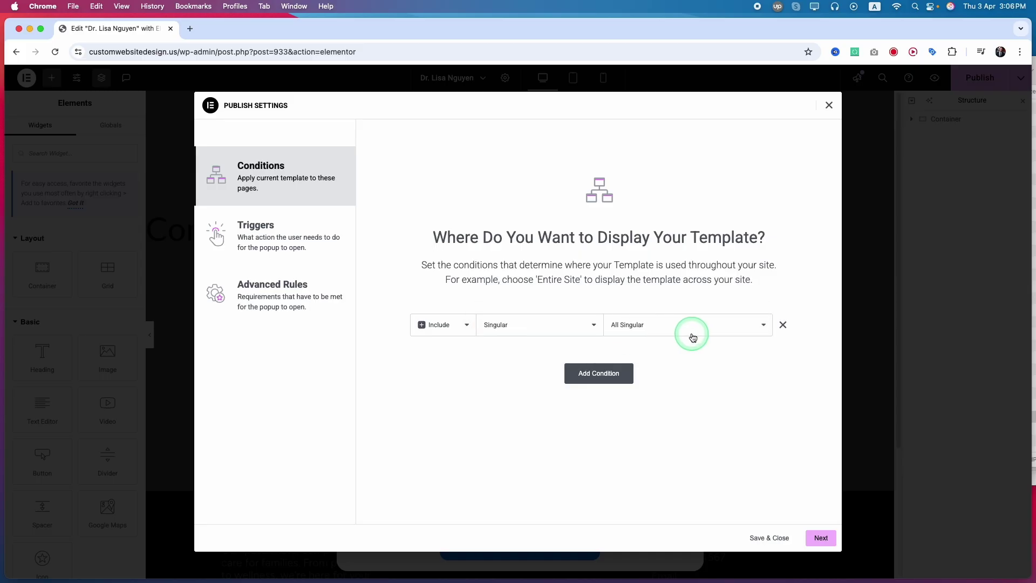
pyautogui.click(683, 326)
pyautogui.click(659, 337)
pyautogui.click(426, 329)
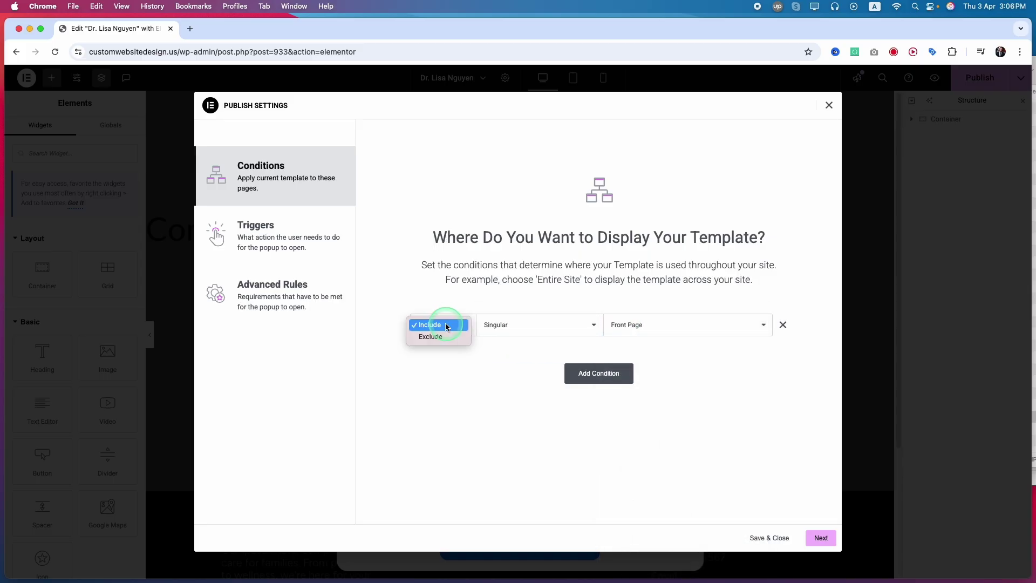
pyautogui.click(538, 328)
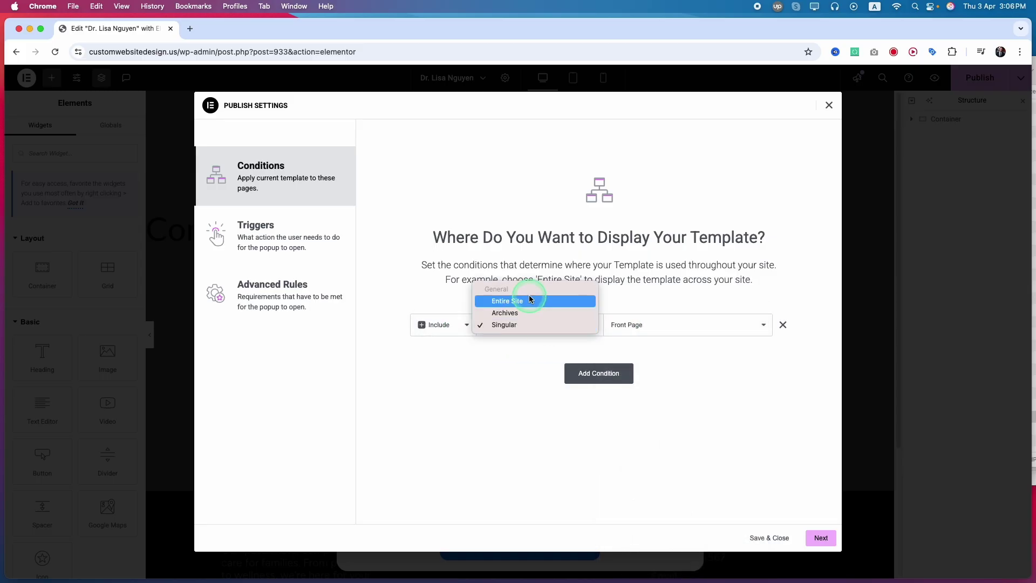
pyautogui.click(512, 375)
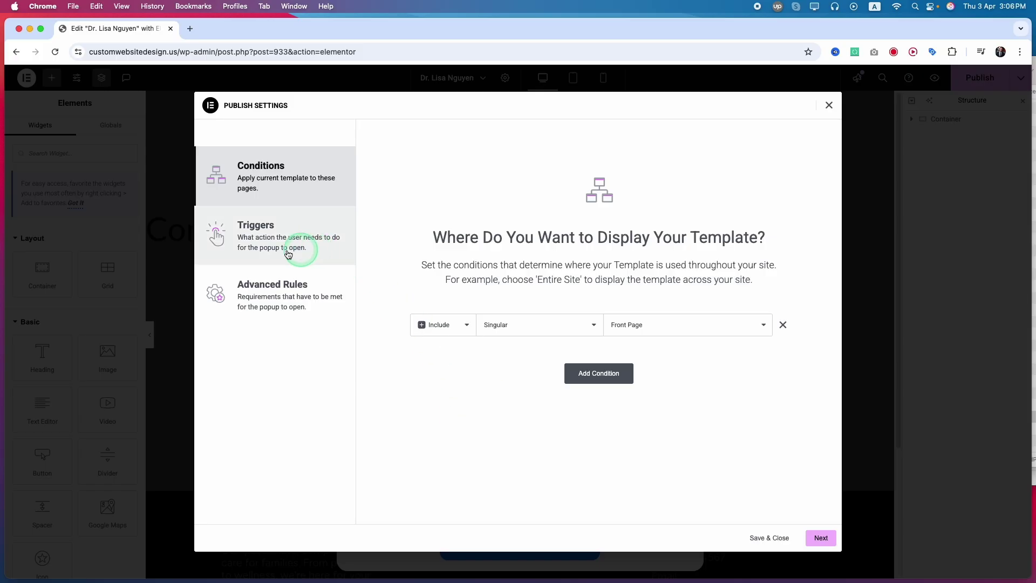
# Open the popup's trigger settings and try the On Page Load trigger with a 5-second delay.
pyautogui.click(258, 244)
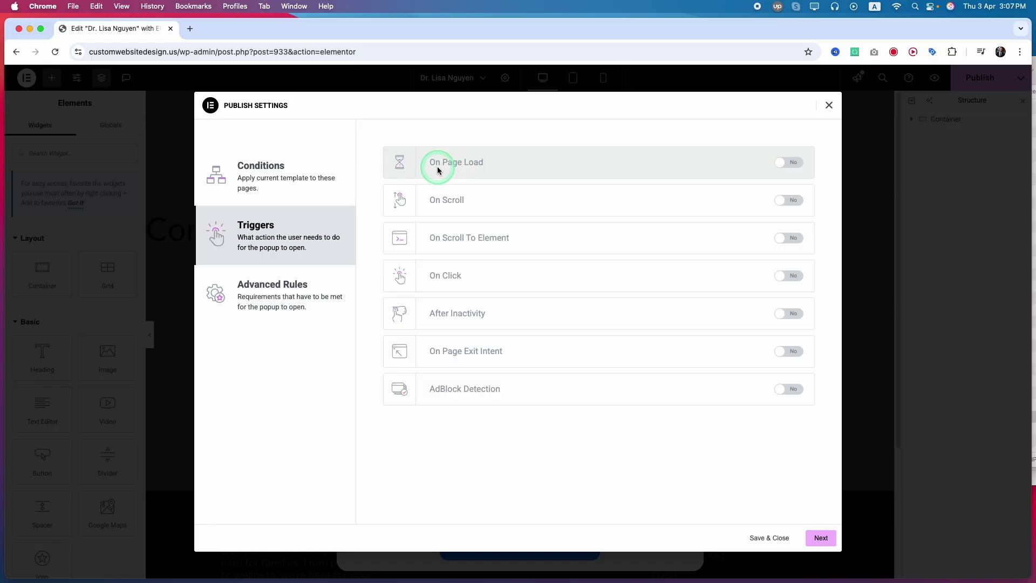
pyautogui.click(787, 163)
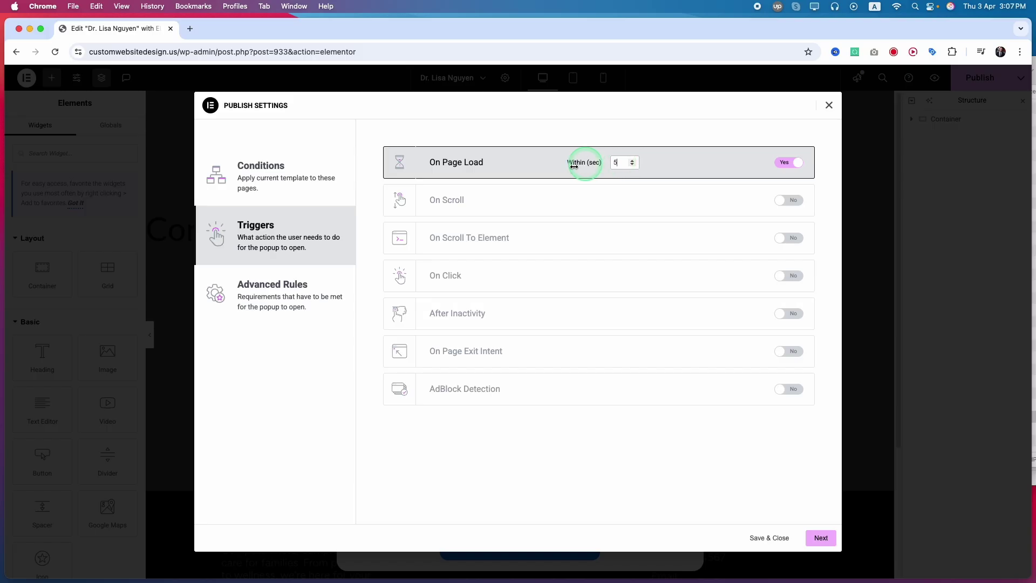
pyautogui.click(785, 163)
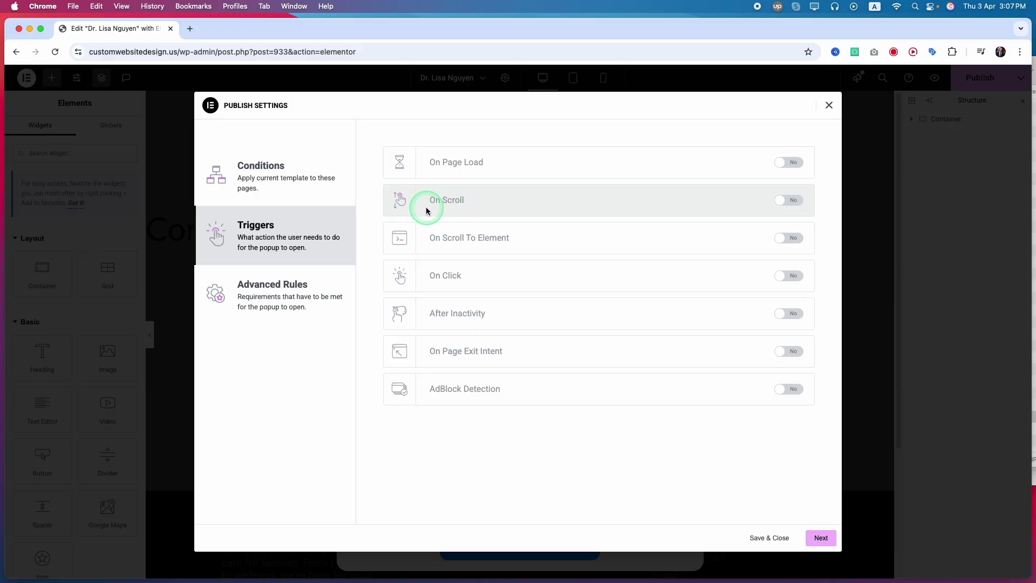
# Try the On Scroll and On Scroll To Element triggers, switching each one off again.
pyautogui.click(788, 201)
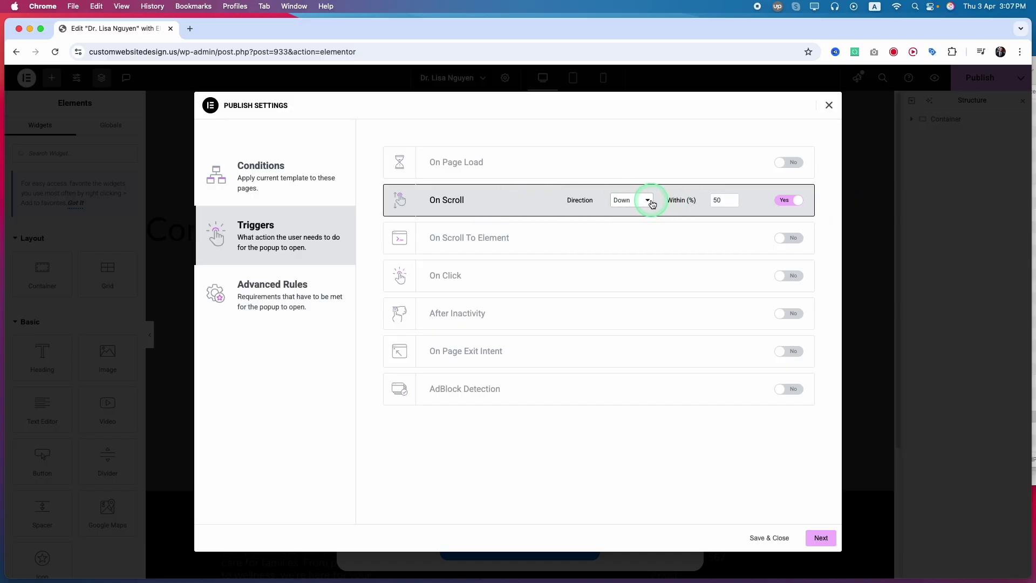
pyautogui.click(798, 202)
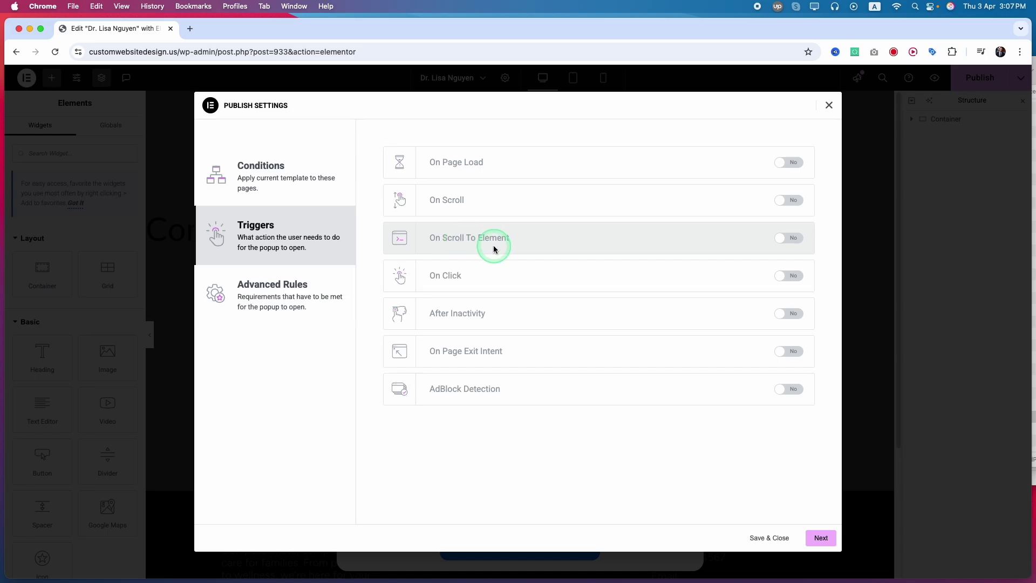
pyautogui.click(792, 242)
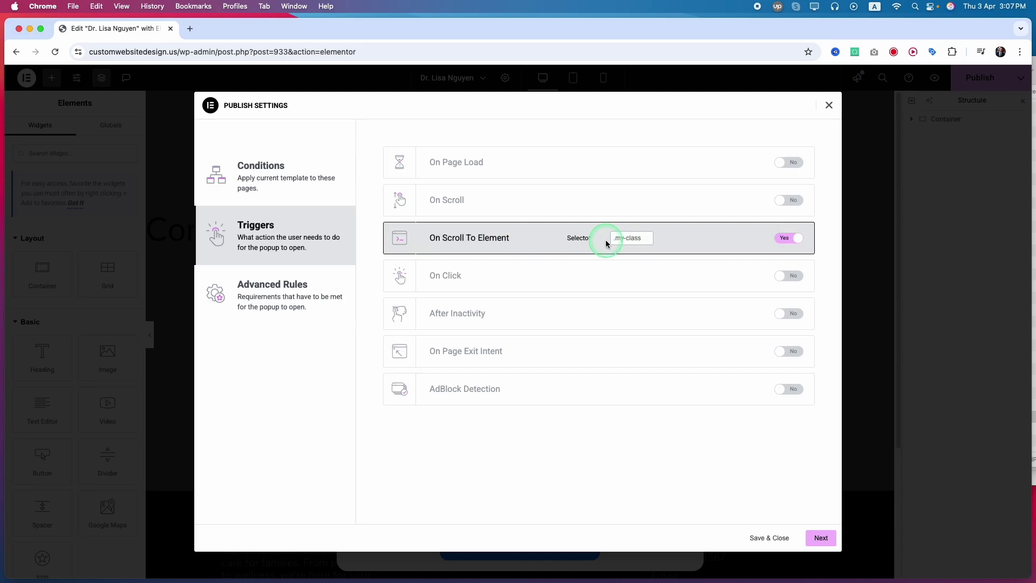
pyautogui.click(657, 238)
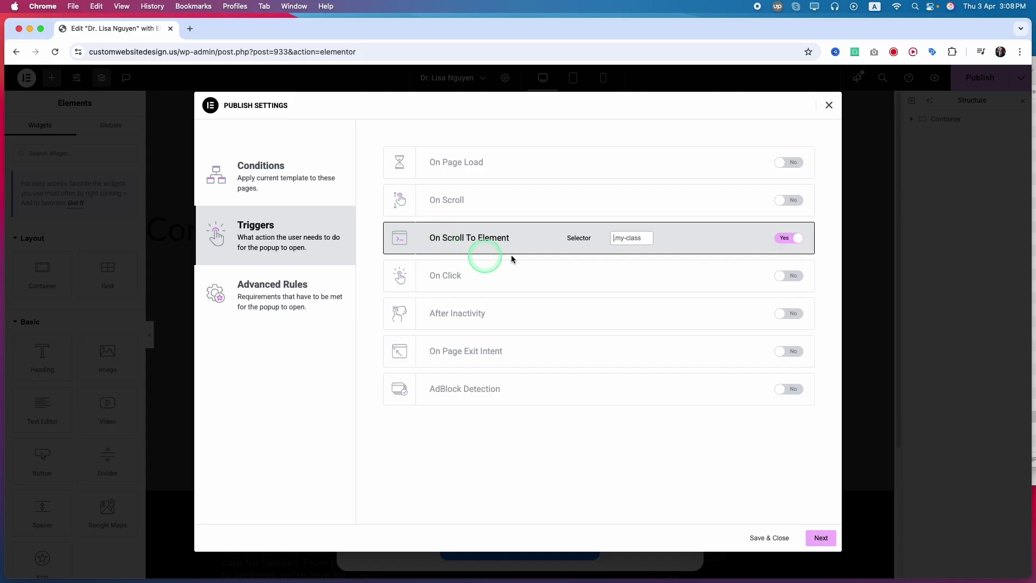
pyautogui.click(793, 238)
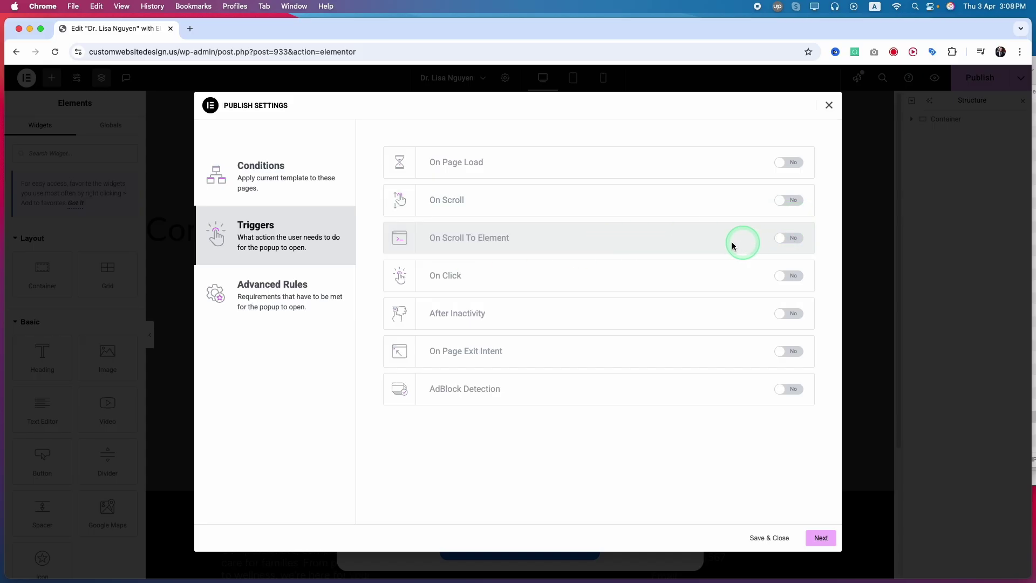
# Try the On Click trigger with 3 clicks and switch it off again.
pyautogui.click(783, 281)
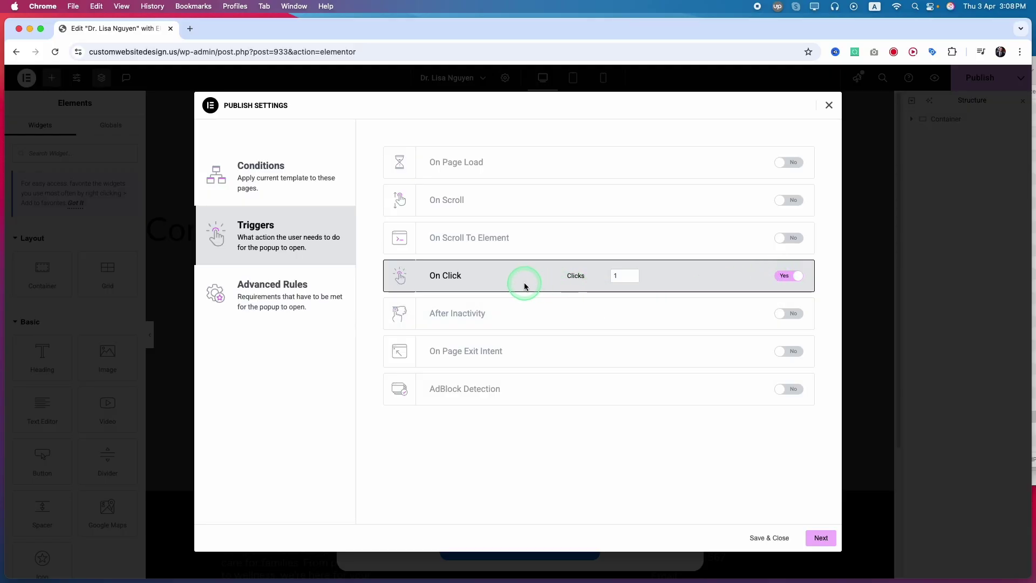
pyautogui.click(612, 276)
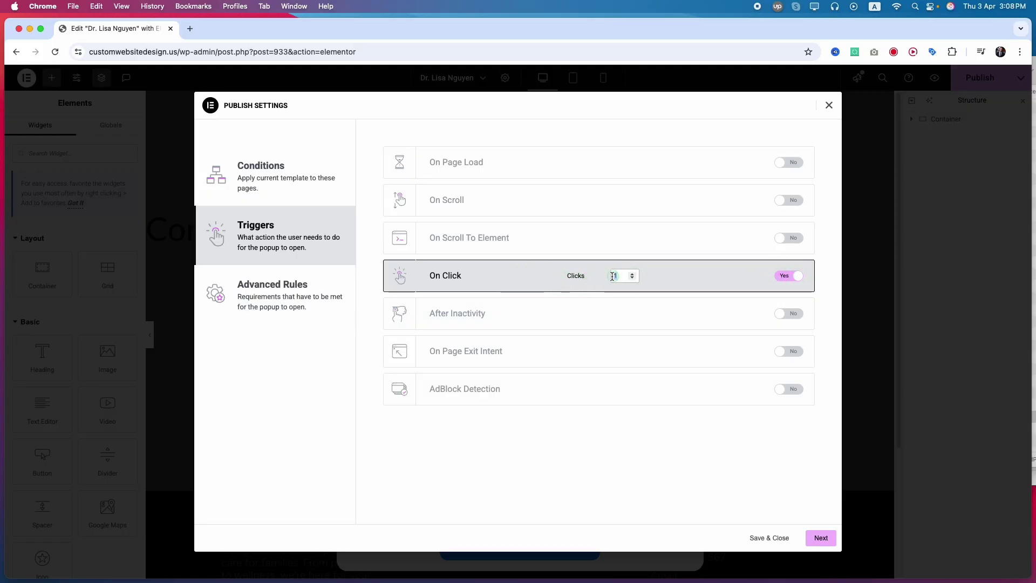
pyautogui.click(468, 285)
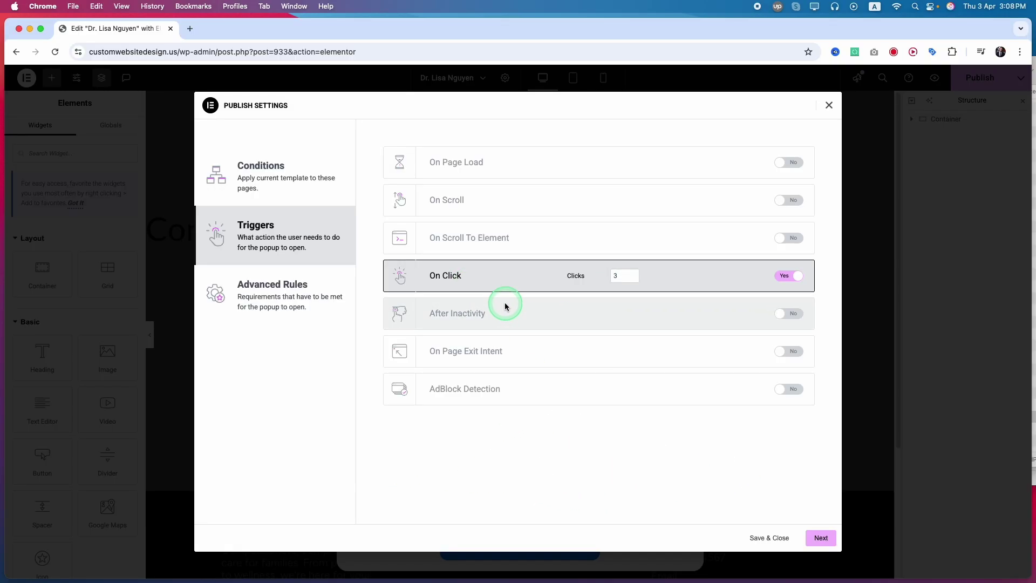
pyautogui.click(786, 276)
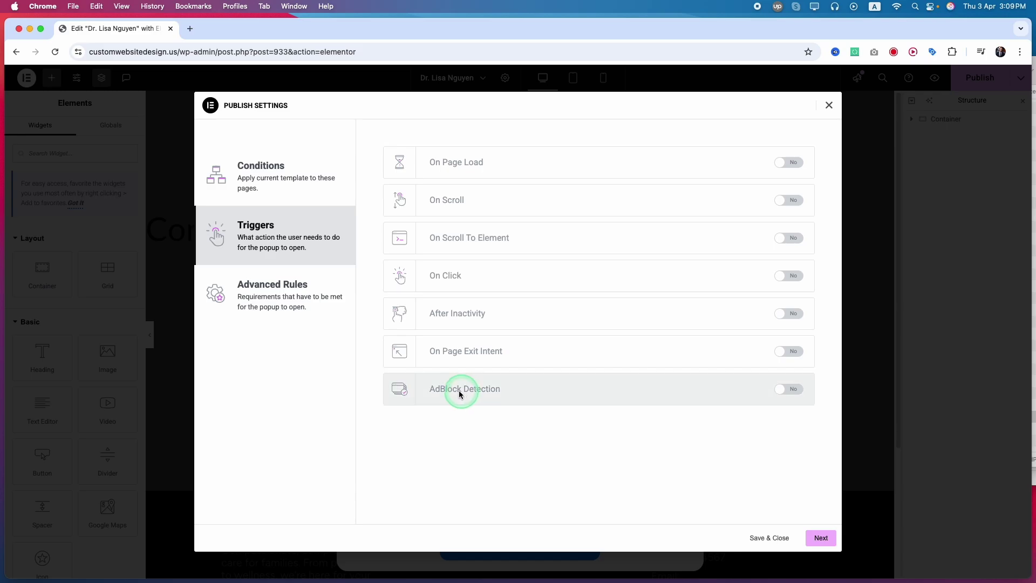
# Try the AdBlock Detection trigger and the Show after X page views advanced rule with 5 page views, switching each off again.
pyautogui.click(791, 393)
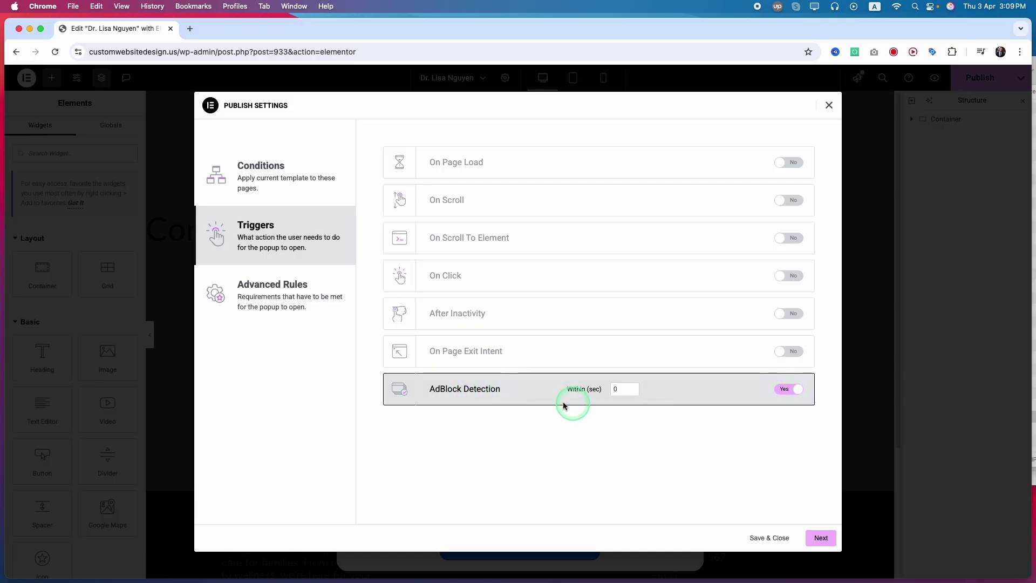
pyautogui.click(807, 393)
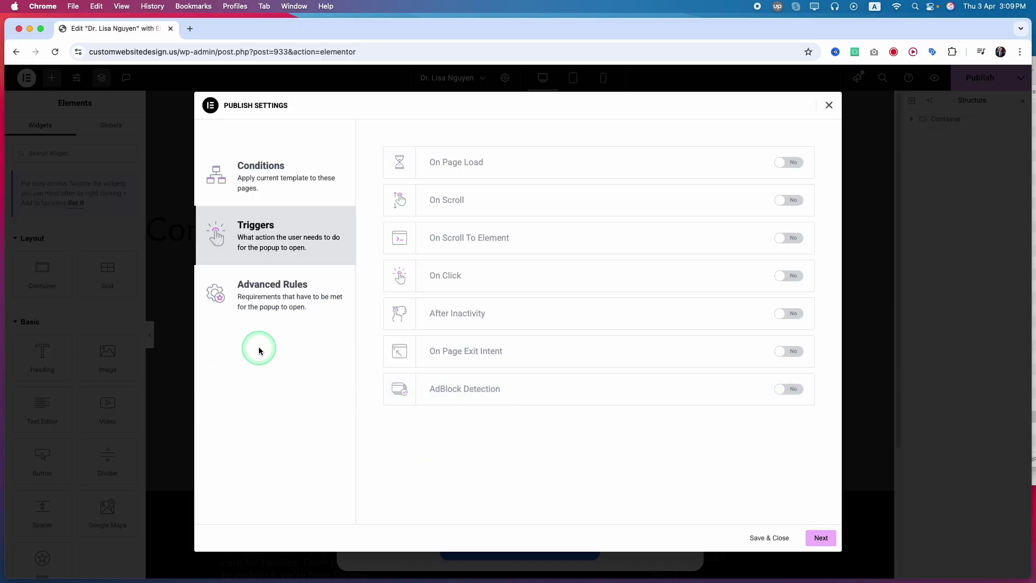
pyautogui.click(279, 300)
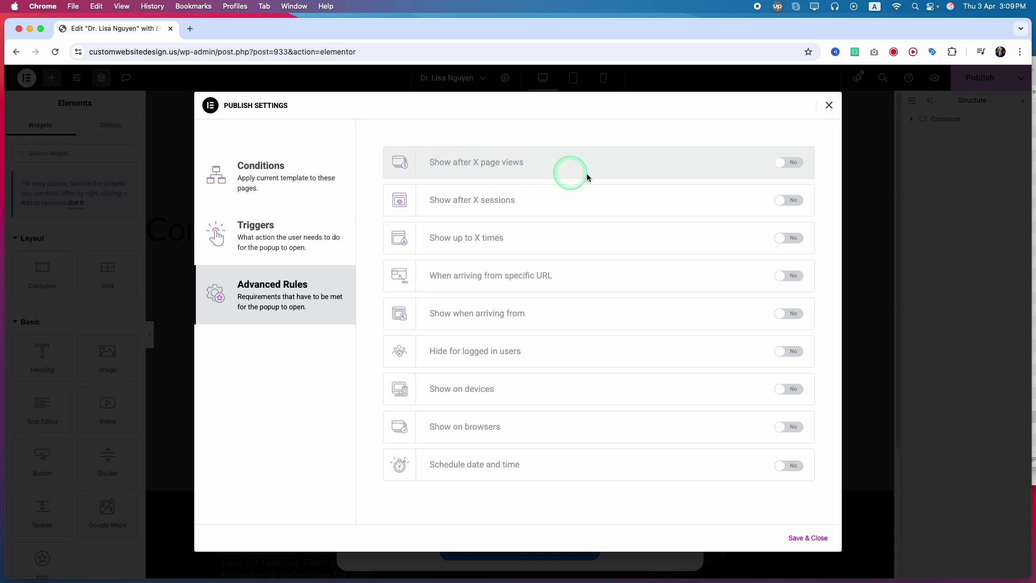
pyautogui.click(789, 163)
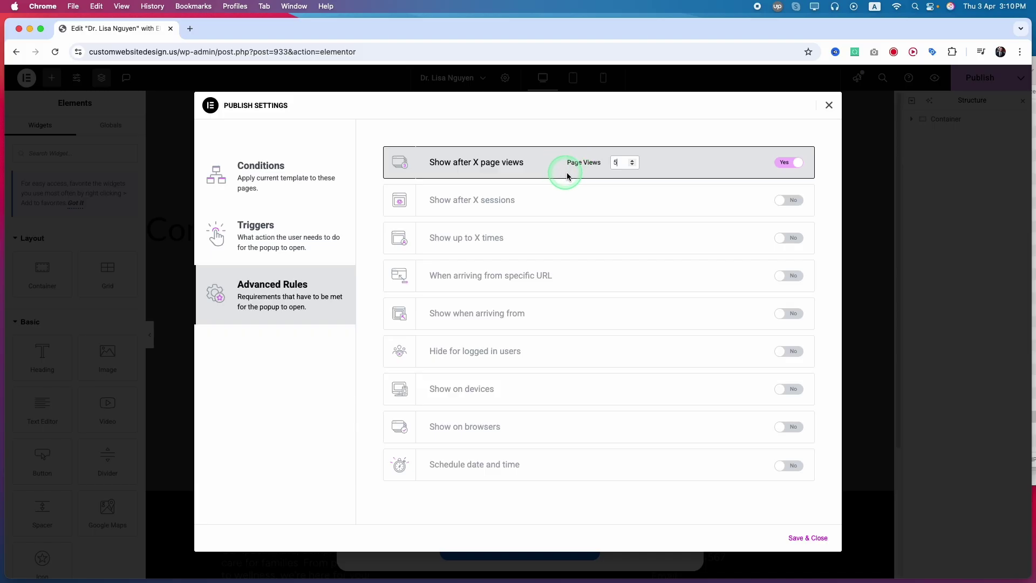
pyautogui.click(786, 162)
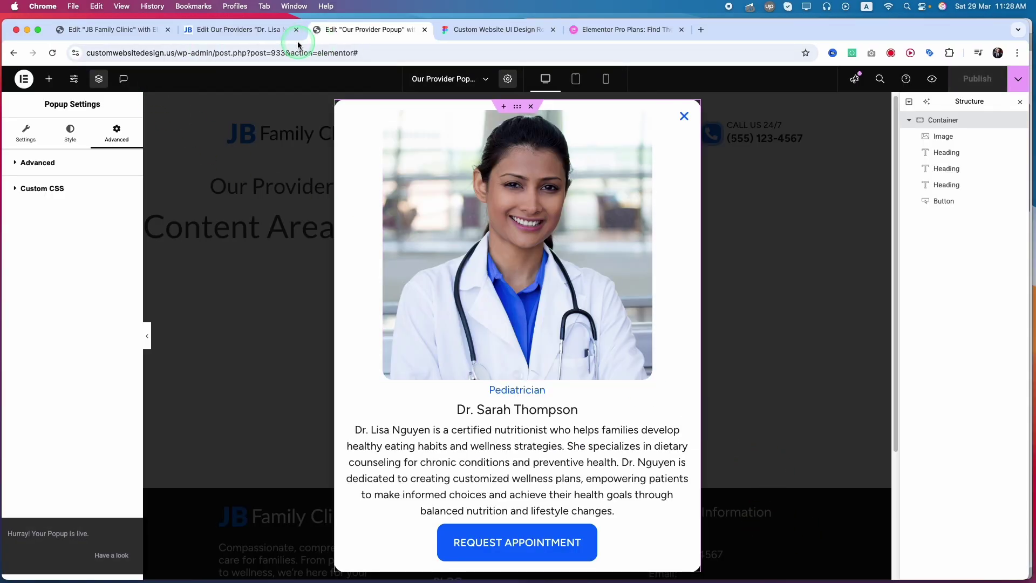
# Add a Button widget below the provider carousel on the JB Family Clinic page, with the text "Pop Meee!".
pyautogui.click(269, 30)
pyautogui.click(132, 30)
pyautogui.scroll(-2, 464, 318)
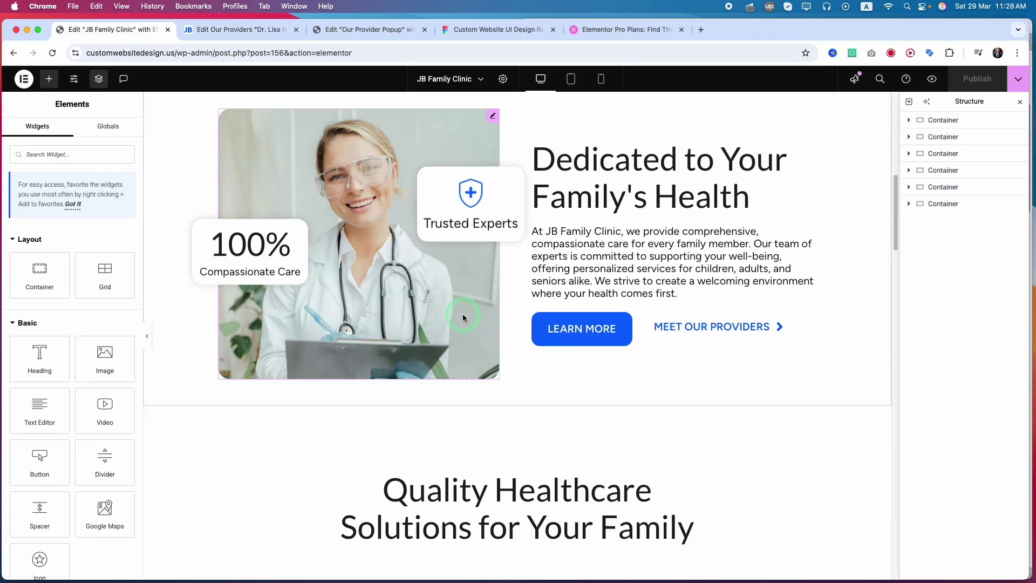
pyautogui.scroll(-15, 463, 317)
pyautogui.scroll(12, 440, 356)
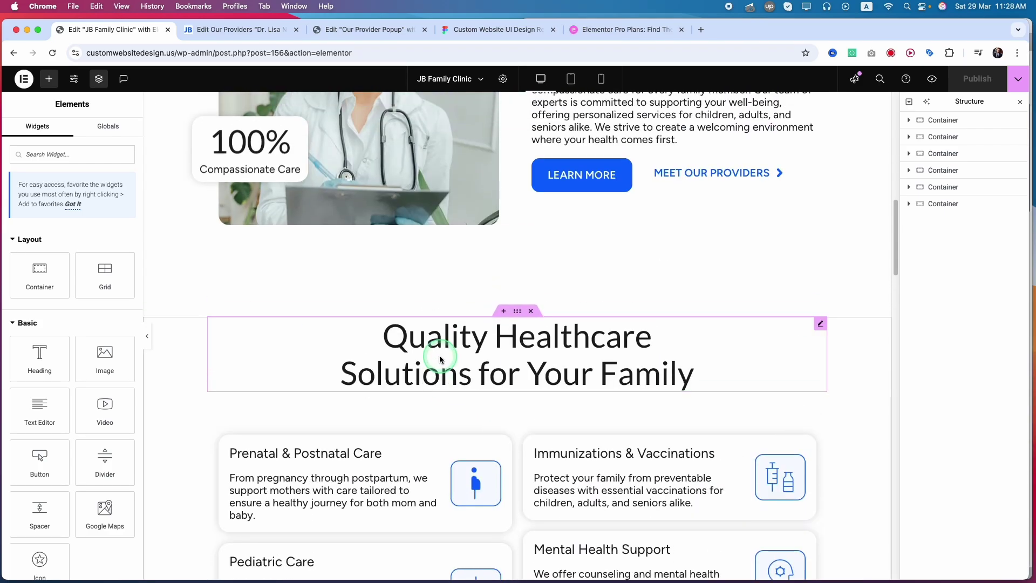
pyautogui.scroll(-12, 440, 359)
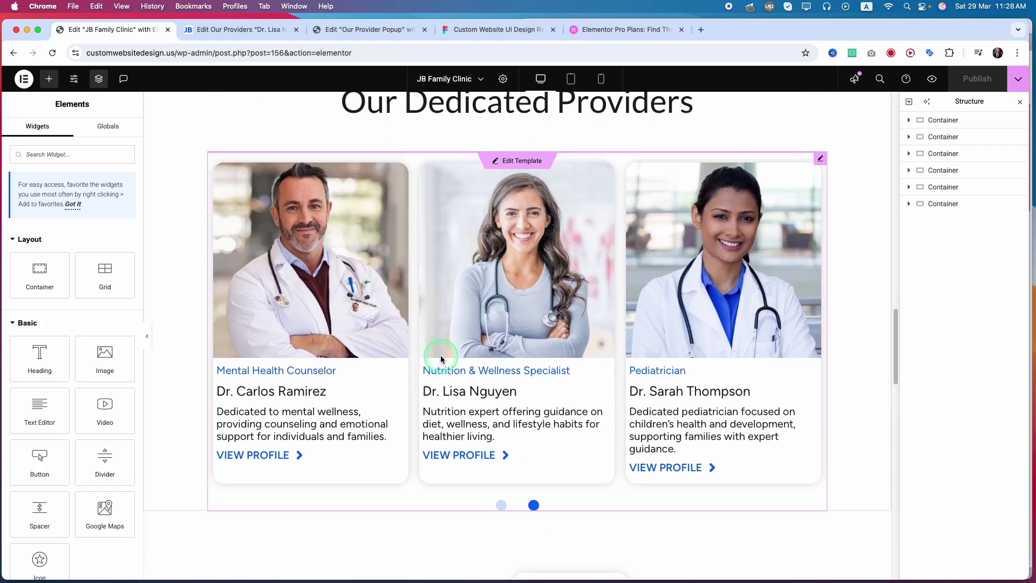
pyautogui.scroll(-3, 441, 359)
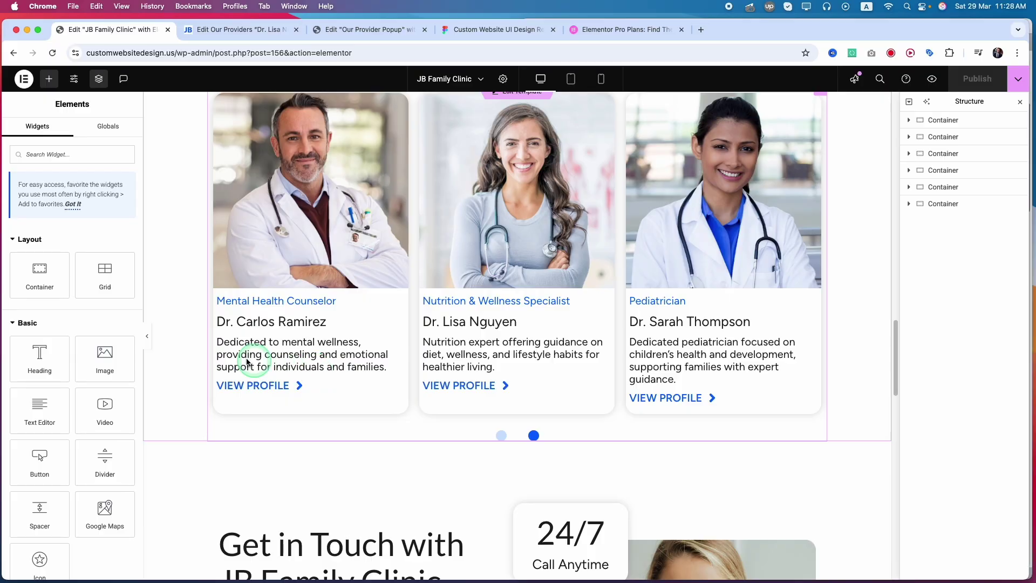
pyautogui.click(58, 153)
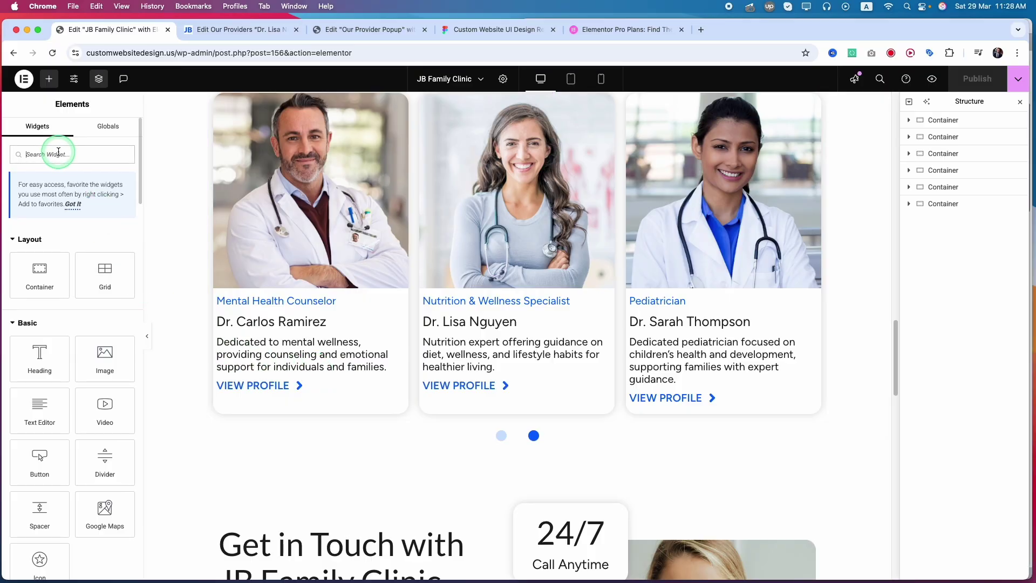
pyautogui.write('butt')
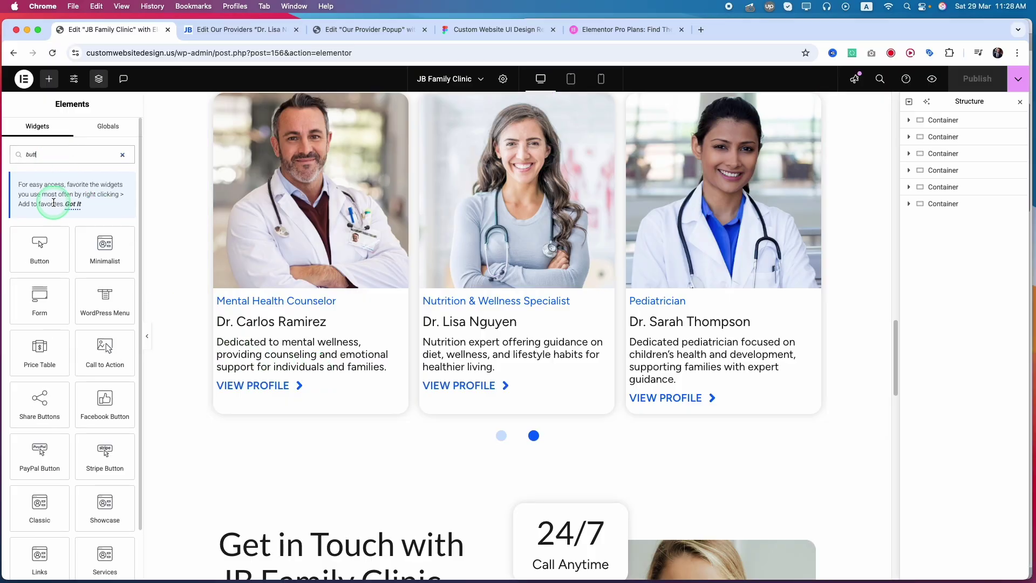
pyautogui.moveTo(39, 245); pyautogui.dragTo(556, 434)
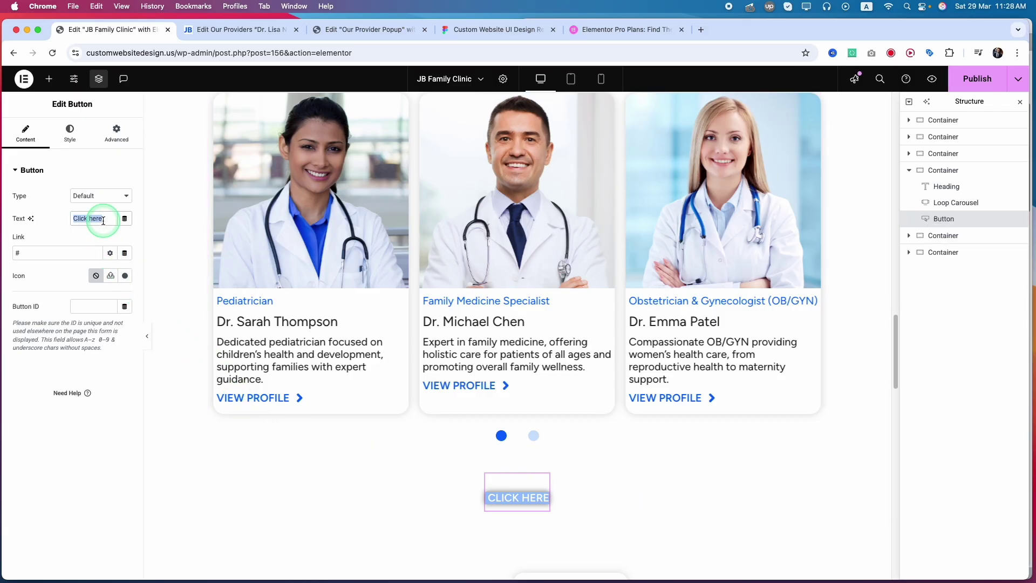
pyautogui.write('Pop Meee!')
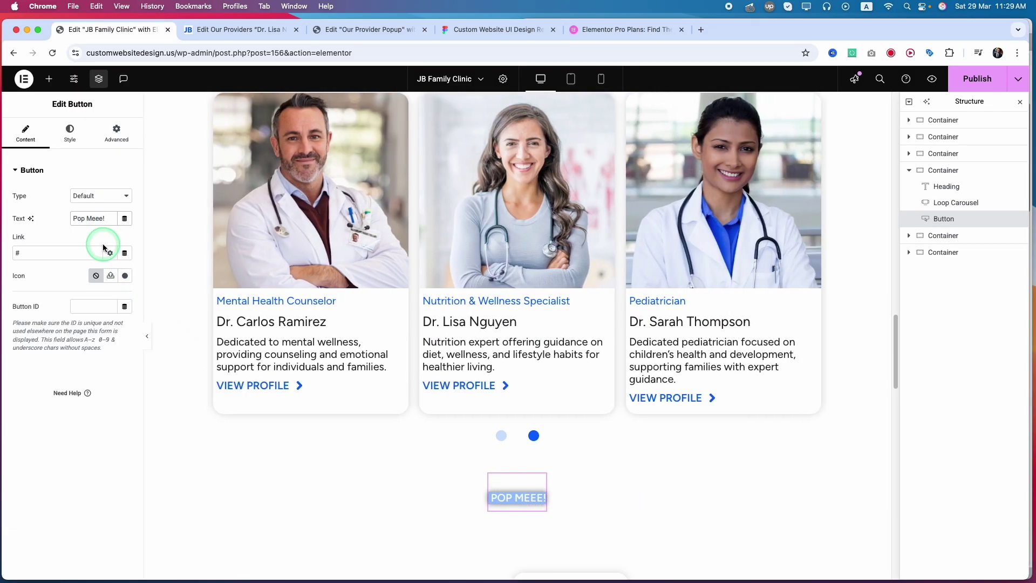
# Style the new button with the darker blue global background color and 20 px padding on all sides.
pyautogui.click(72, 132)
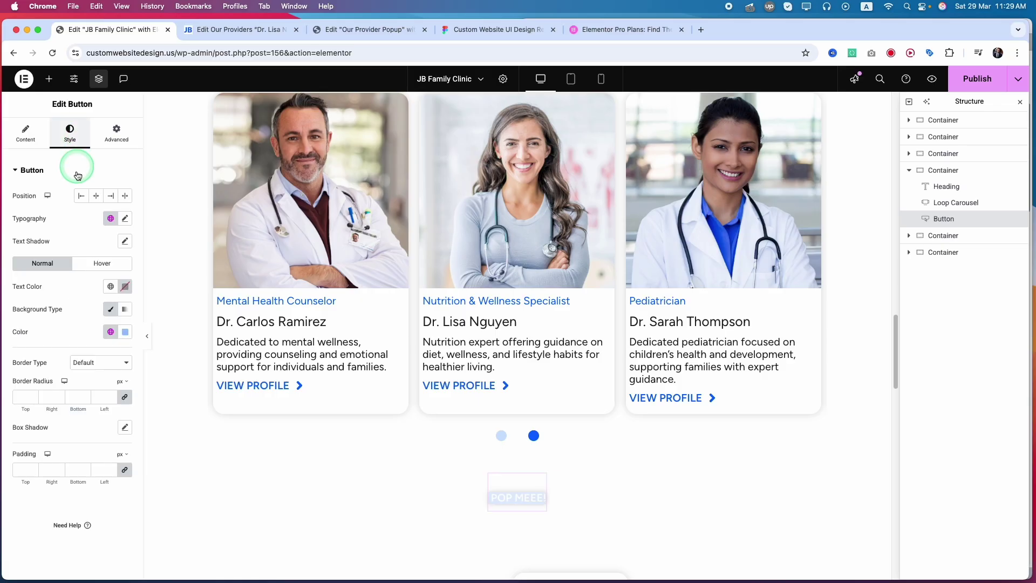
pyautogui.click(111, 332)
pyautogui.click(93, 377)
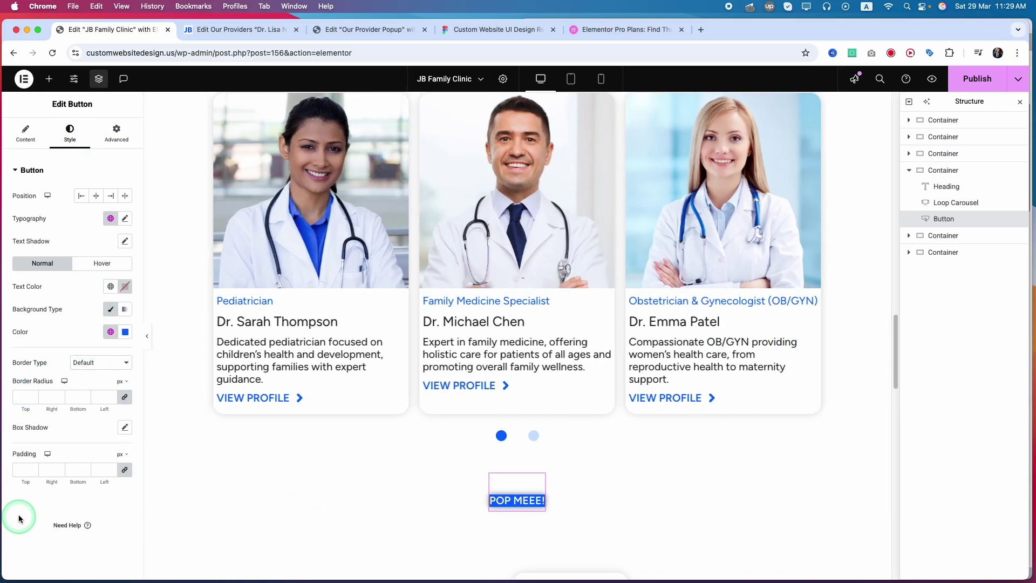
pyautogui.click(22, 471)
pyautogui.write('20')
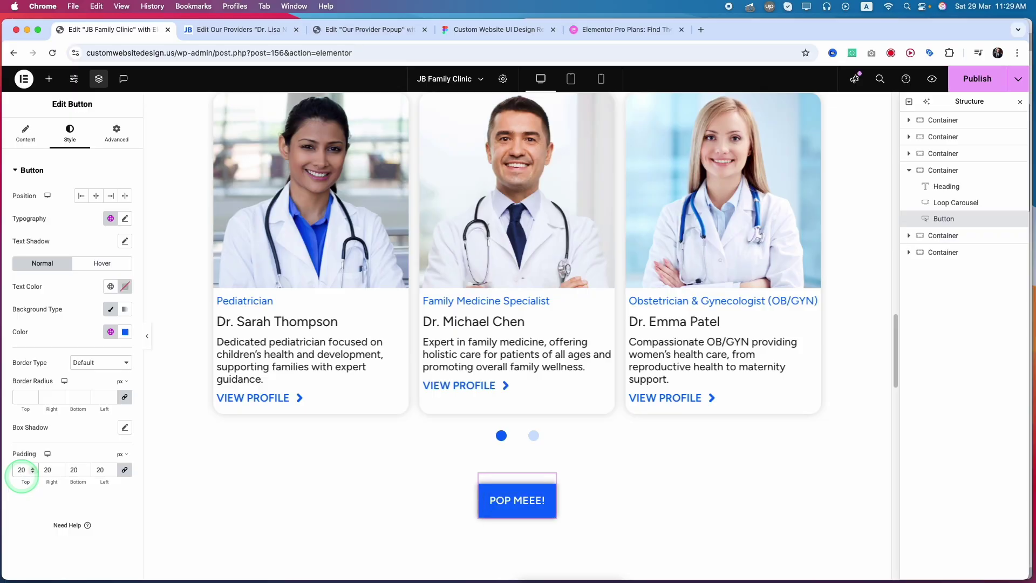
# Assign the dynamic Popup action as the Pop Meee! button's link.
pyautogui.click(28, 136)
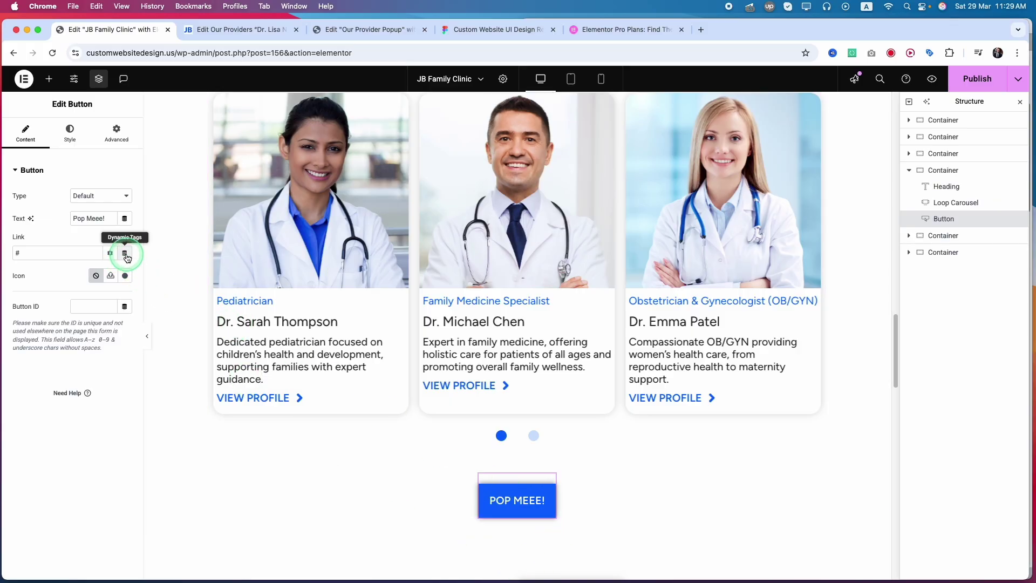
pyautogui.click(126, 255)
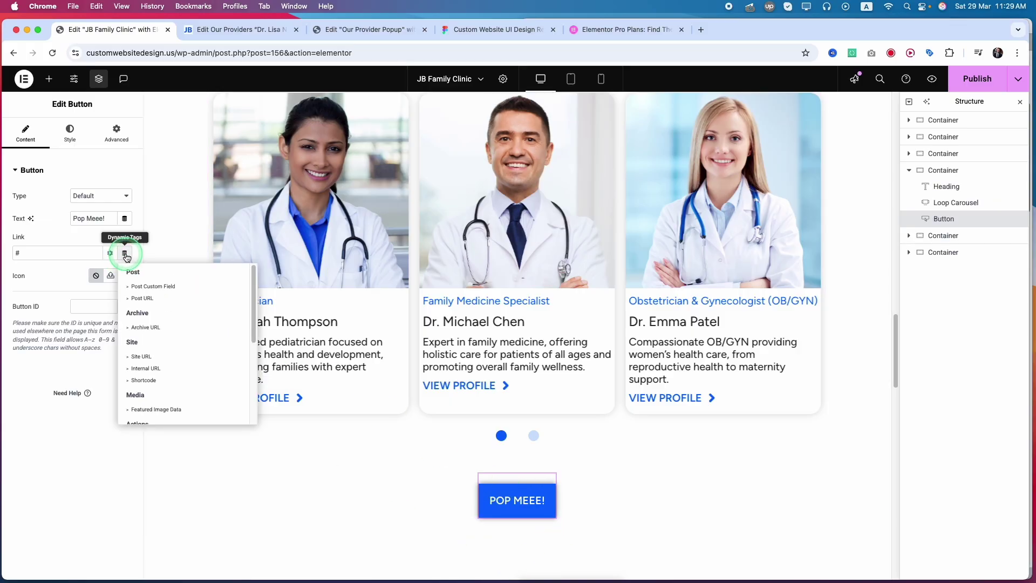
pyautogui.scroll(-5, 168, 357)
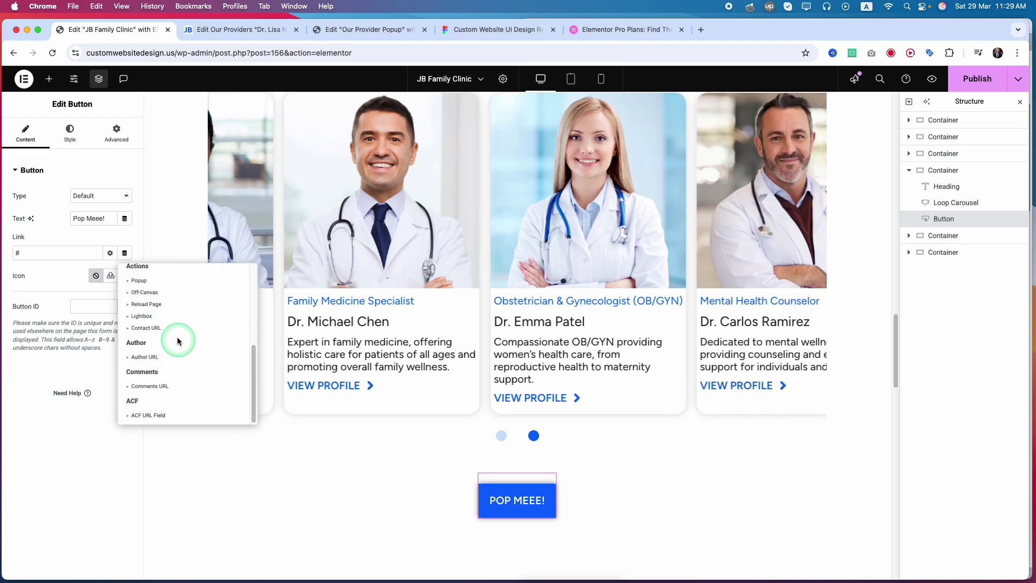
pyautogui.click(142, 285)
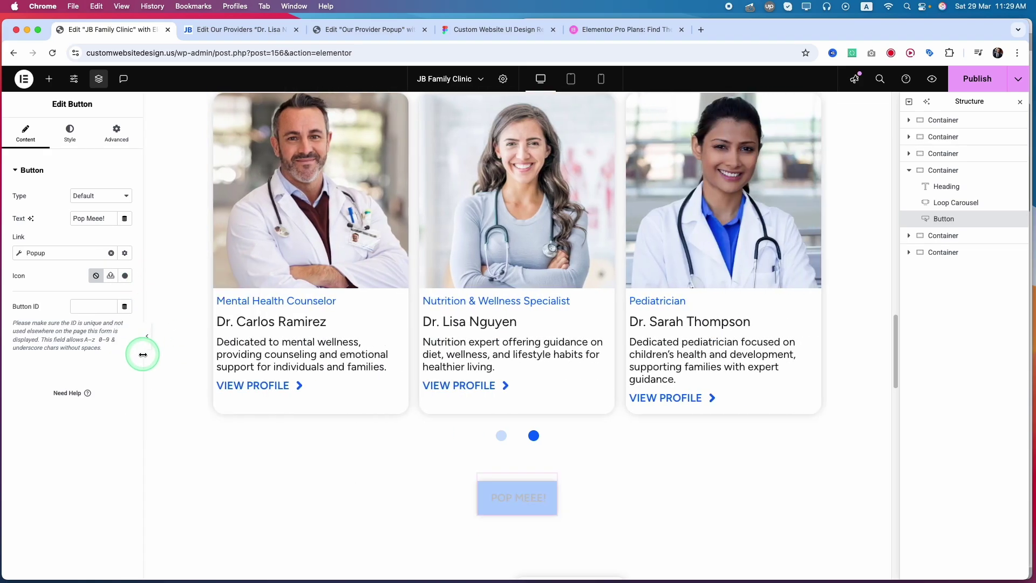
# Configure the button's popup link with the Open Popup action and the Our Provider Popup template.
pyautogui.click(70, 256)
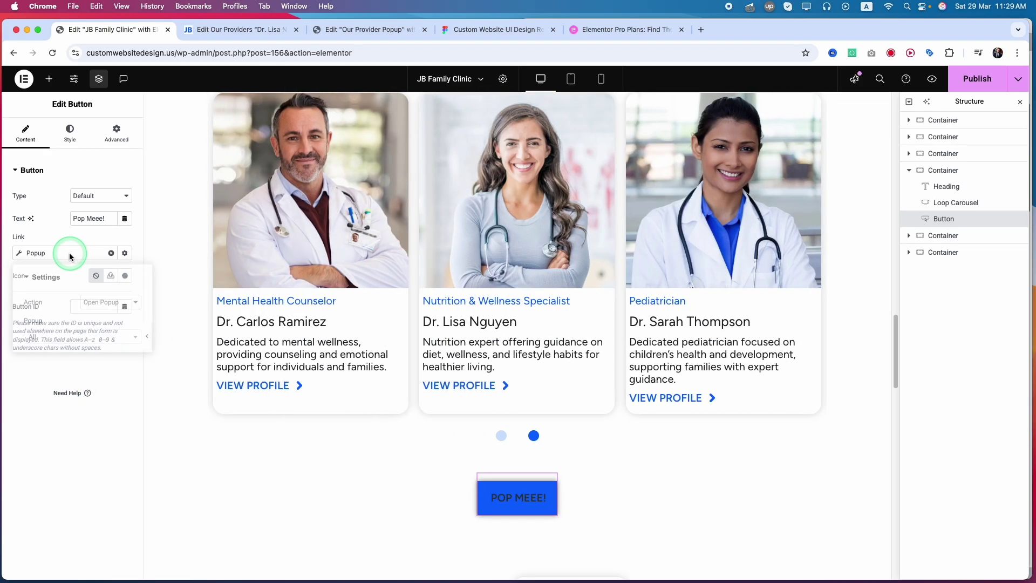
pyautogui.click(116, 312)
pyautogui.click(99, 302)
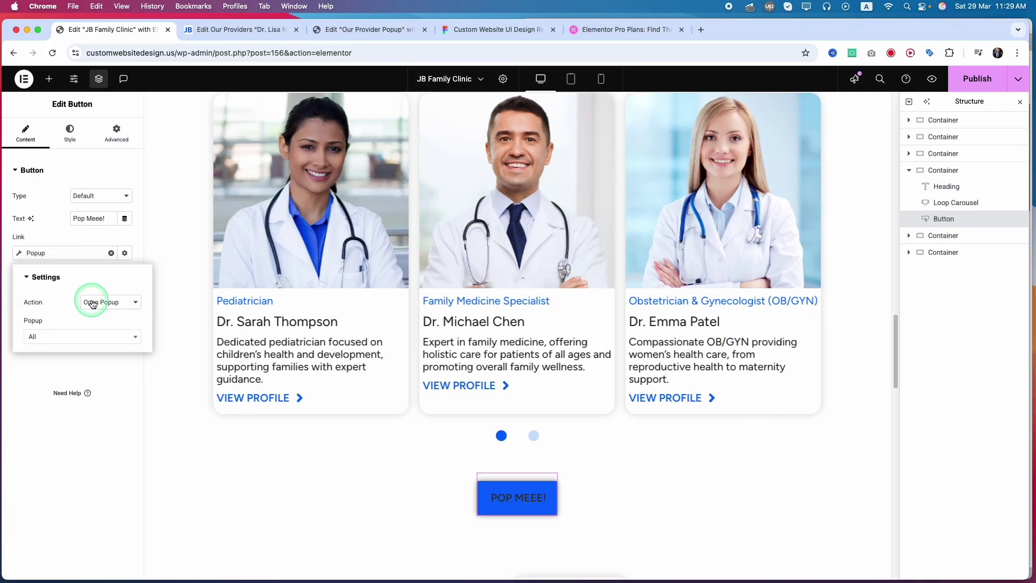
pyautogui.click(99, 302)
pyautogui.click(55, 337)
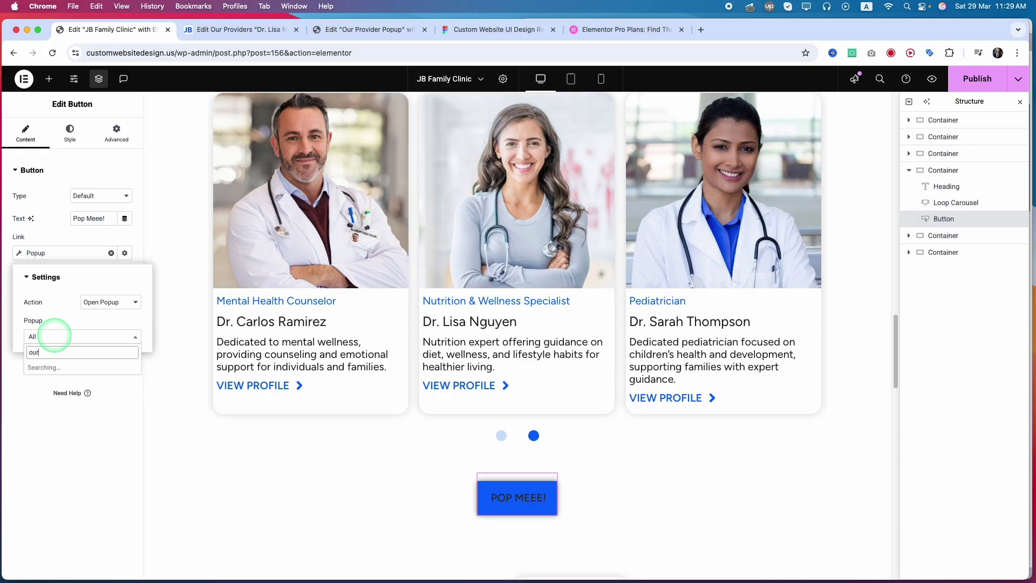
pyautogui.write('our')
pyautogui.click(68, 368)
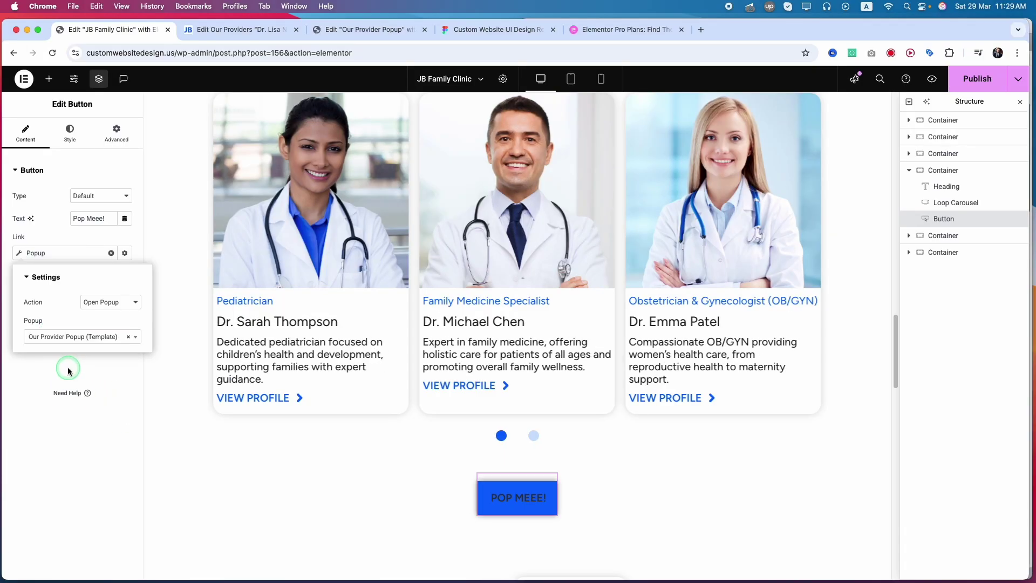
pyautogui.click(95, 460)
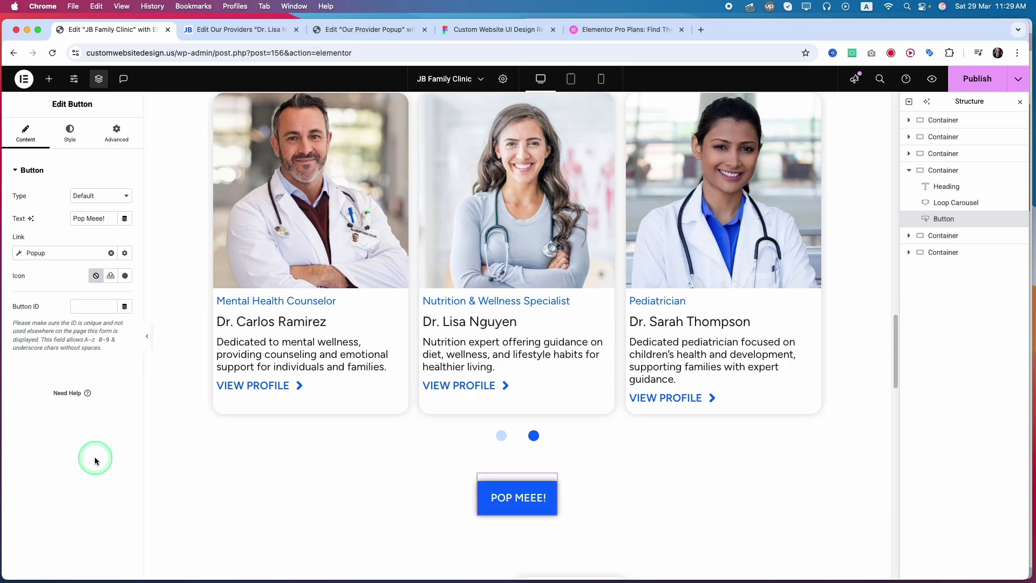
# Publish the page changes and open a preview of the page.
pyautogui.click(976, 79)
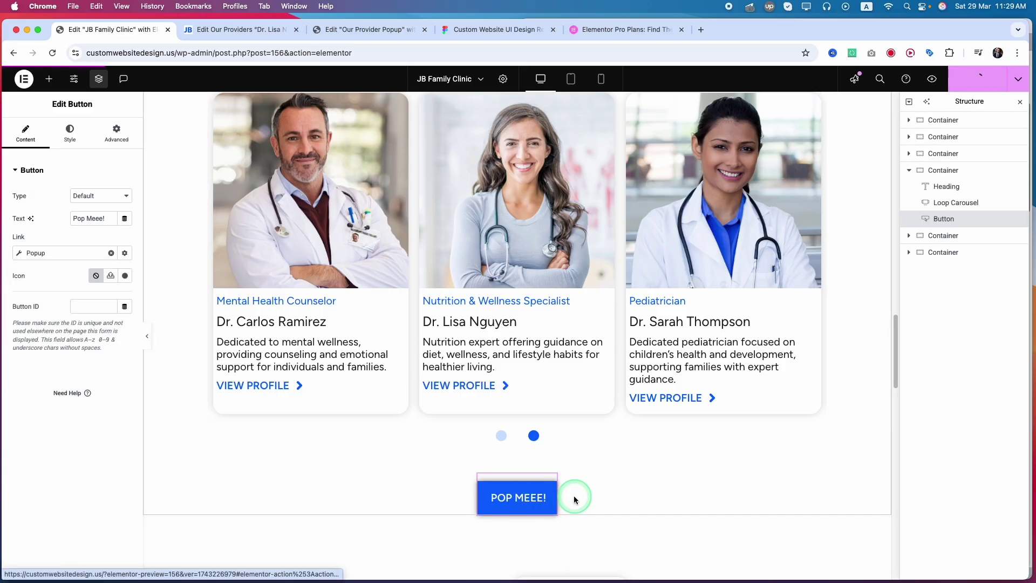
pyautogui.click(930, 80)
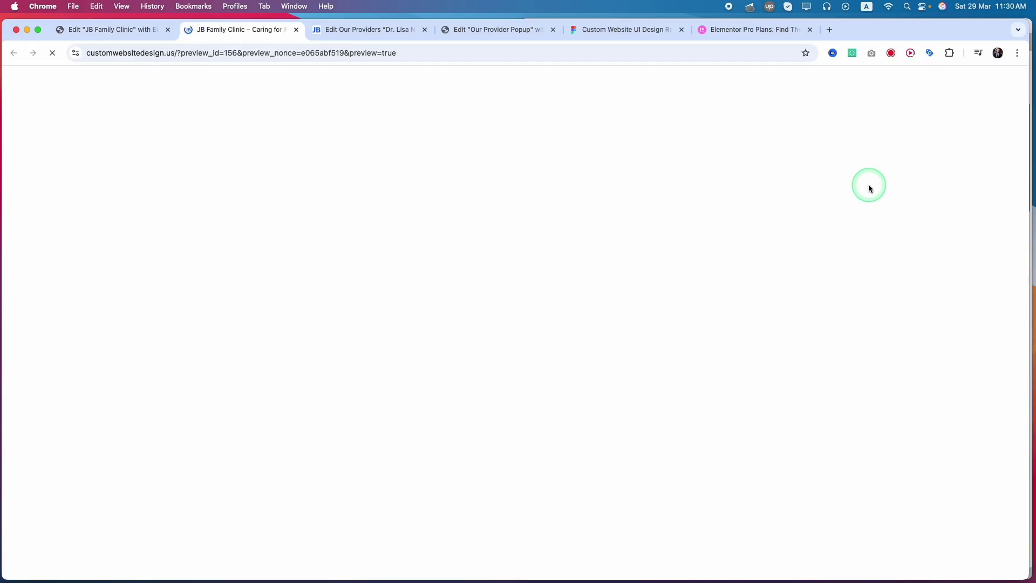
# Test the Pop Meee! button on the previewed page by opening the popup, closing it and opening it again.
pyautogui.scroll(-10, 765, 182)
pyautogui.scroll(-18, 765, 182)
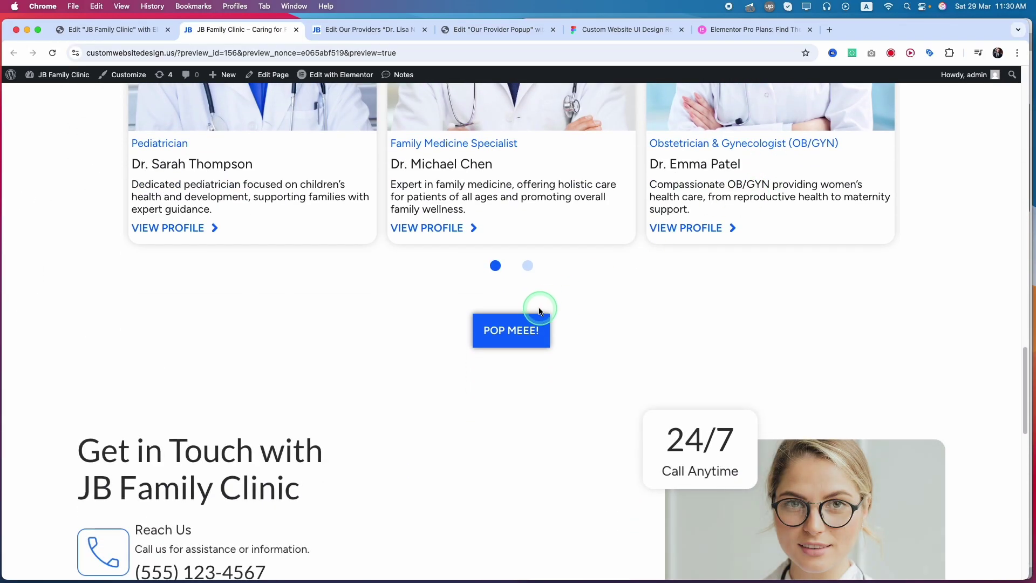
pyautogui.click(519, 325)
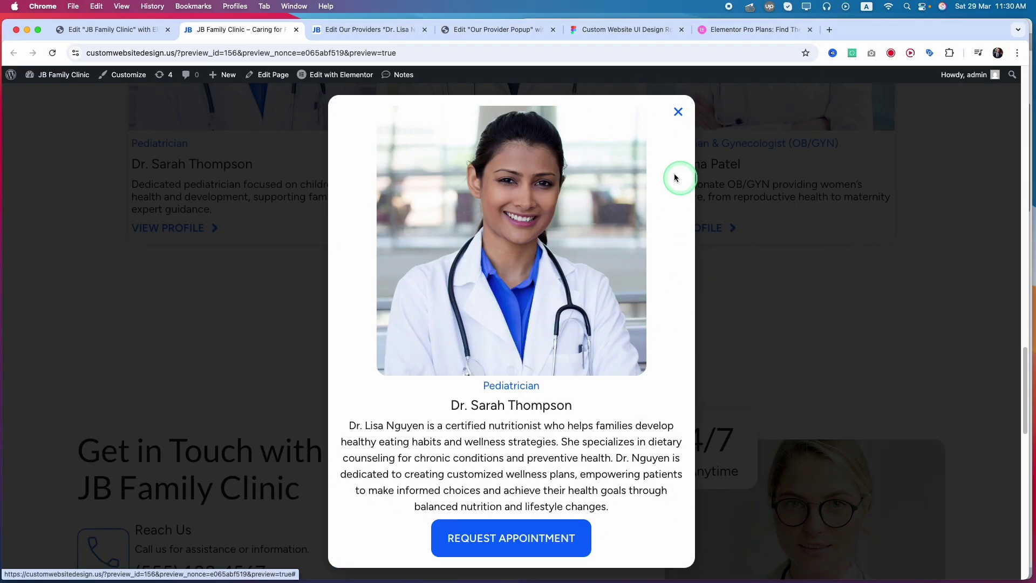
pyautogui.click(679, 113)
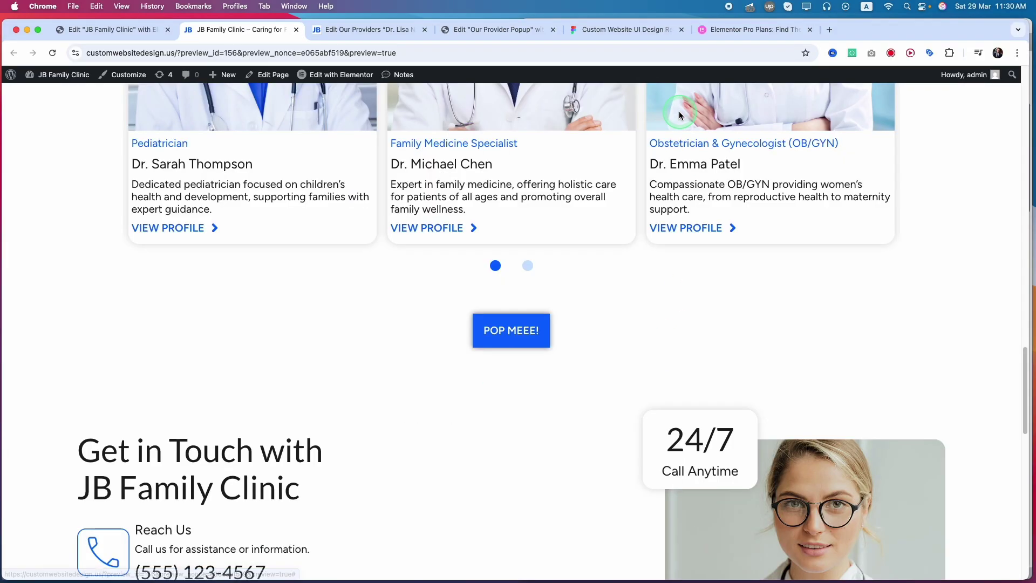
pyautogui.click(521, 324)
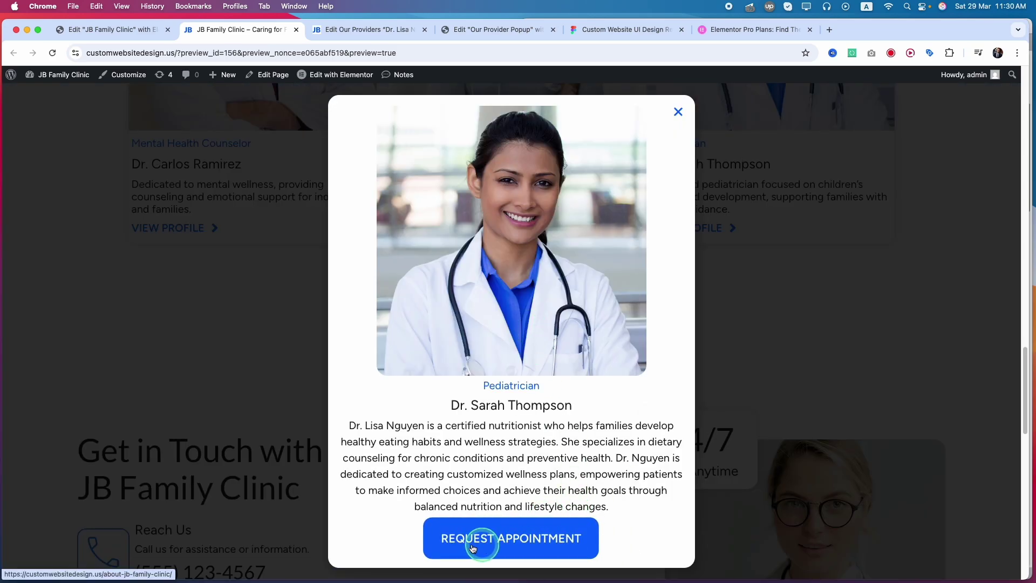
# Return to the popup editor and open the Request Appointment button's content settings.
pyautogui.click(477, 30)
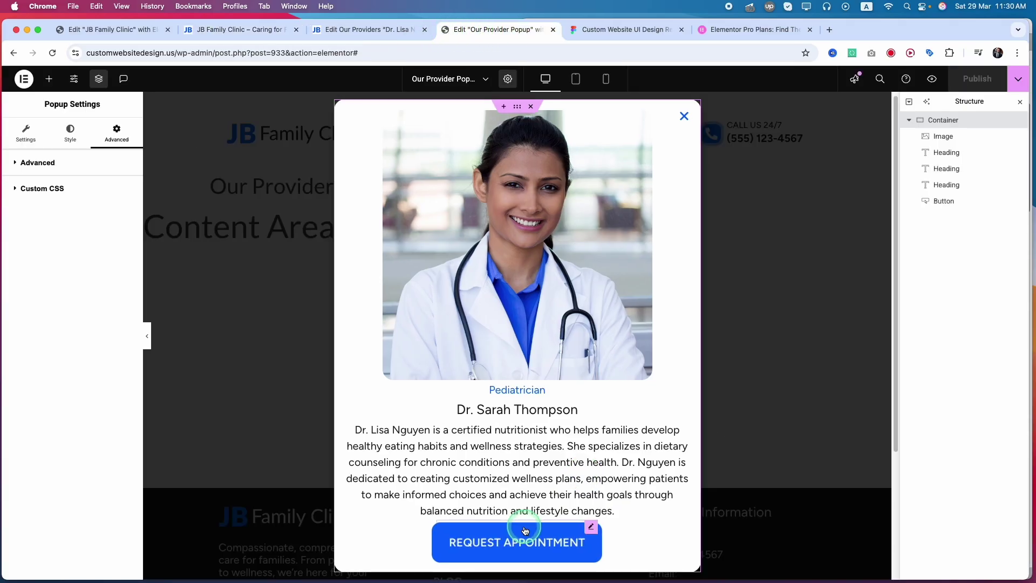
pyautogui.click(580, 537)
pyautogui.click(91, 223)
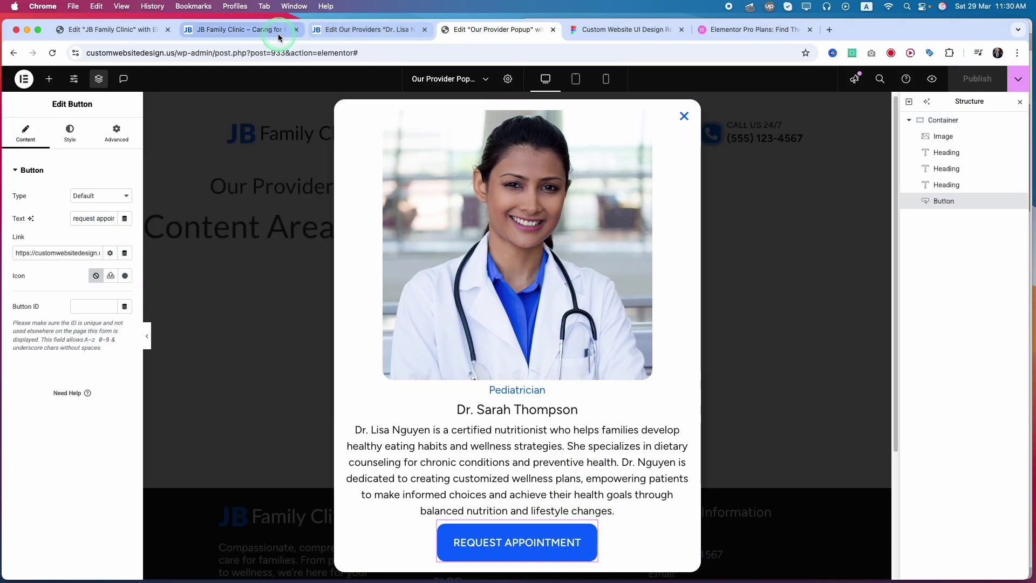
# Look back at the page preview and switch to the edit page of the Our Provider post.
pyautogui.click(369, 30)
pyautogui.click(254, 30)
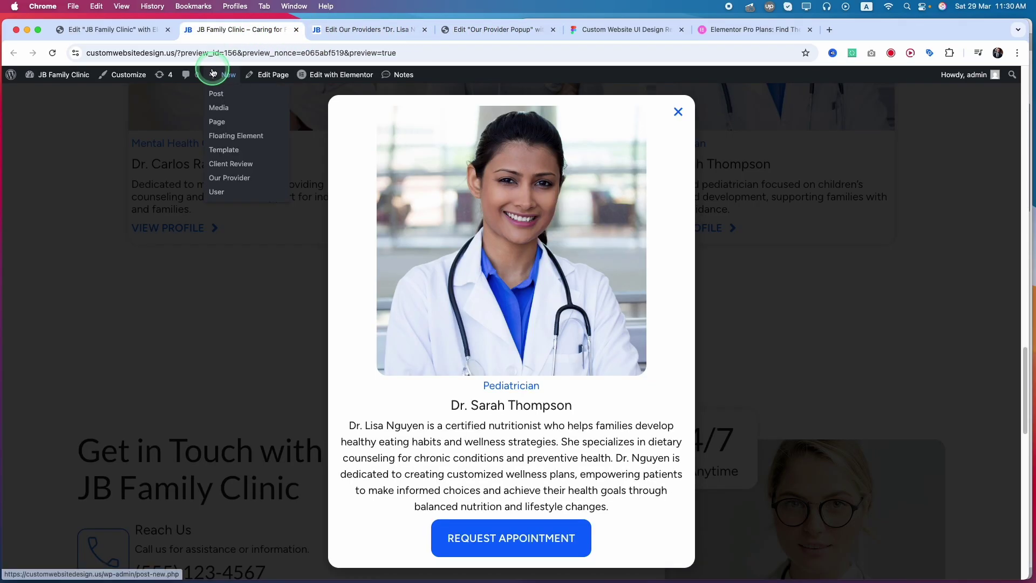
pyautogui.click(477, 30)
pyautogui.click(359, 30)
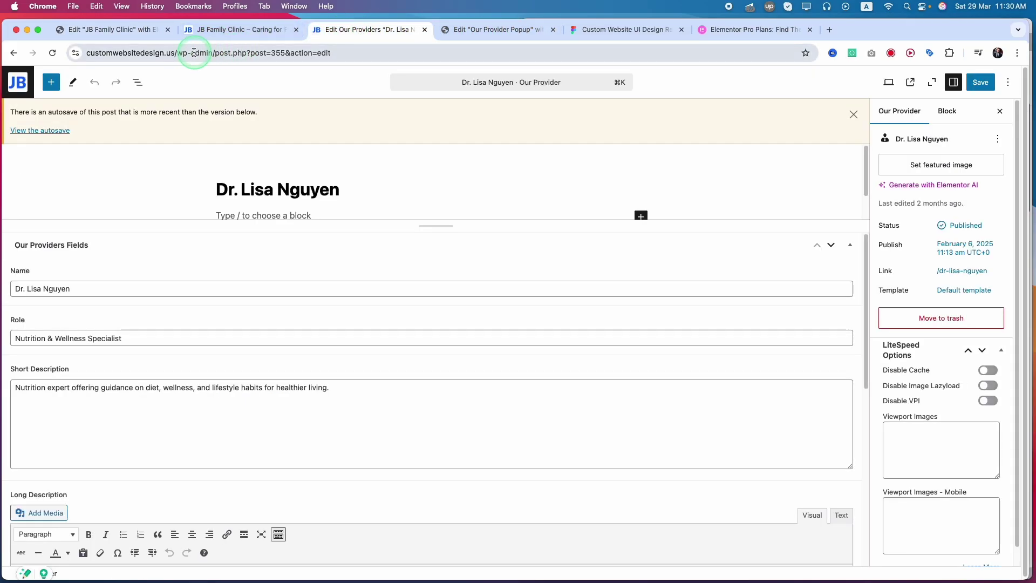
pyautogui.moveTo(181, 55); pyautogui.dragTo(442, 77)
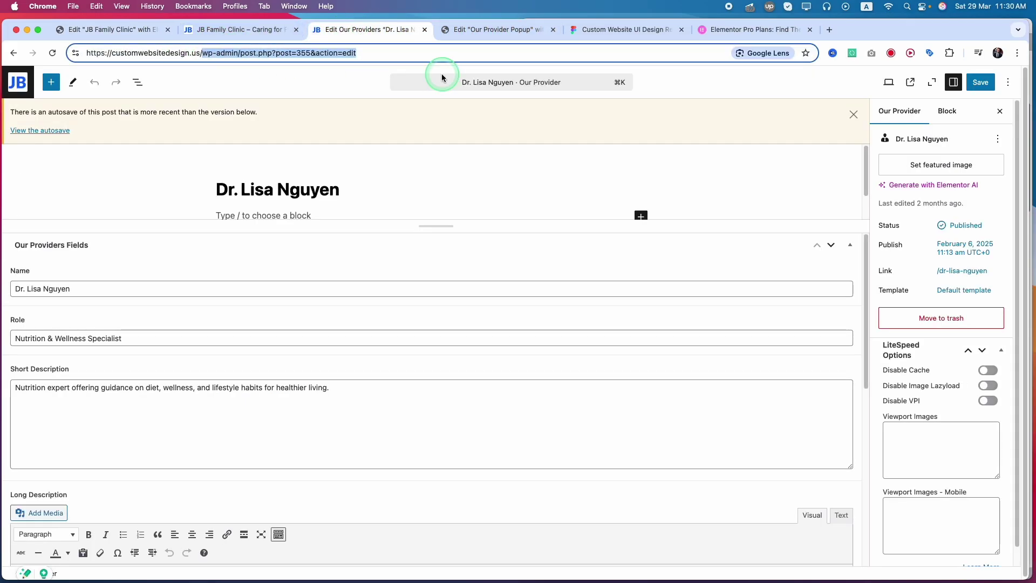
pyautogui.write('request-your')
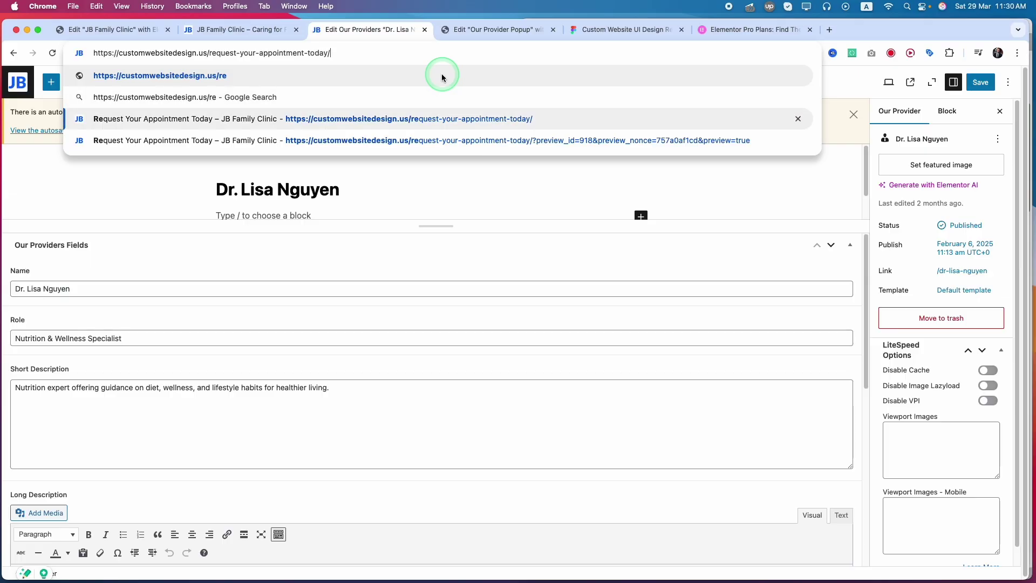
pyautogui.press('super+a')
pyautogui.press('BackSpace')
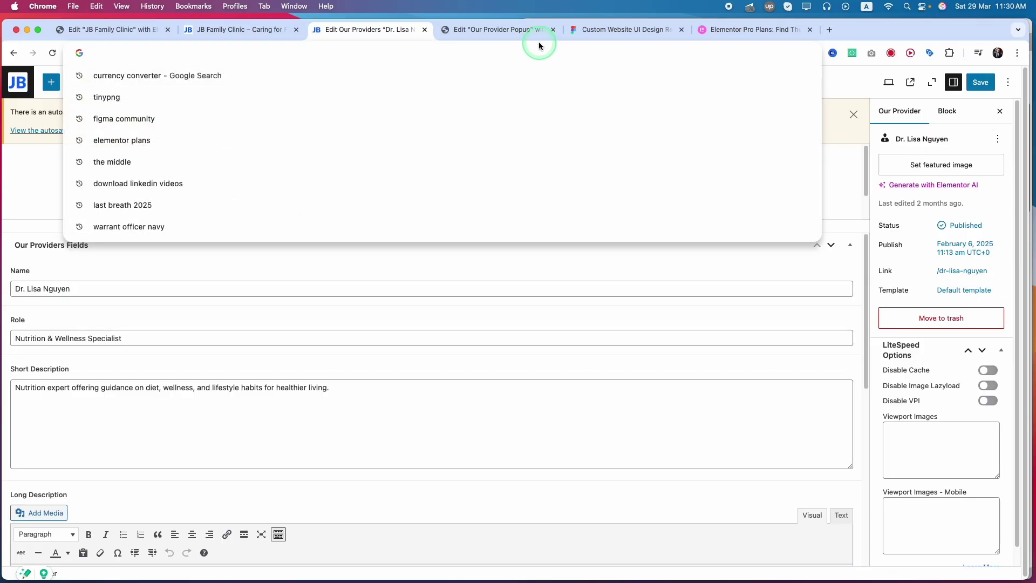
pyautogui.click(518, 30)
pyautogui.tripleClick(74, 253)
pyautogui.press('super+v')
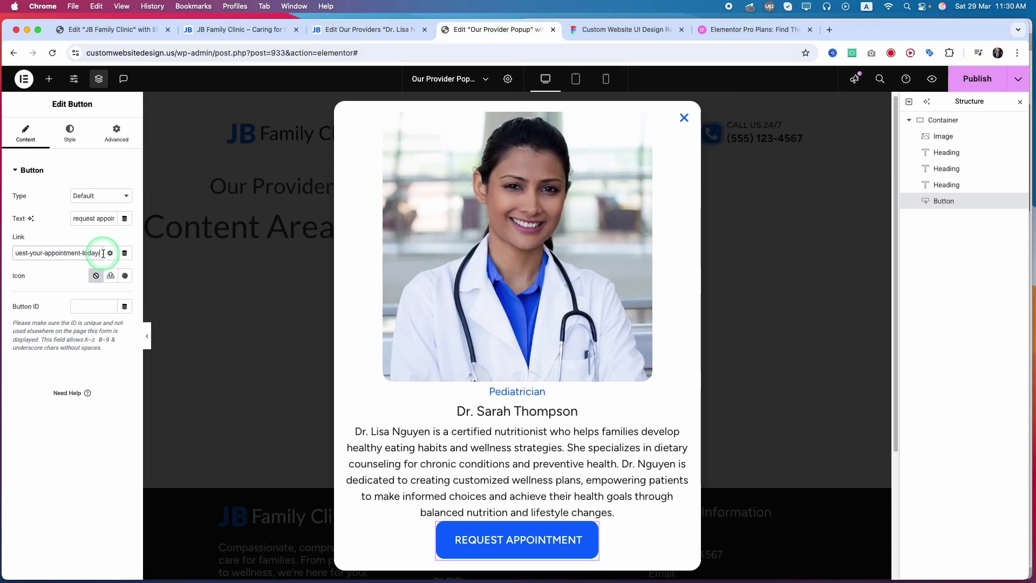
# Set the Request Appointment button's link to open in a new window and publish the popup.
pyautogui.click(110, 253)
pyautogui.click(54, 270)
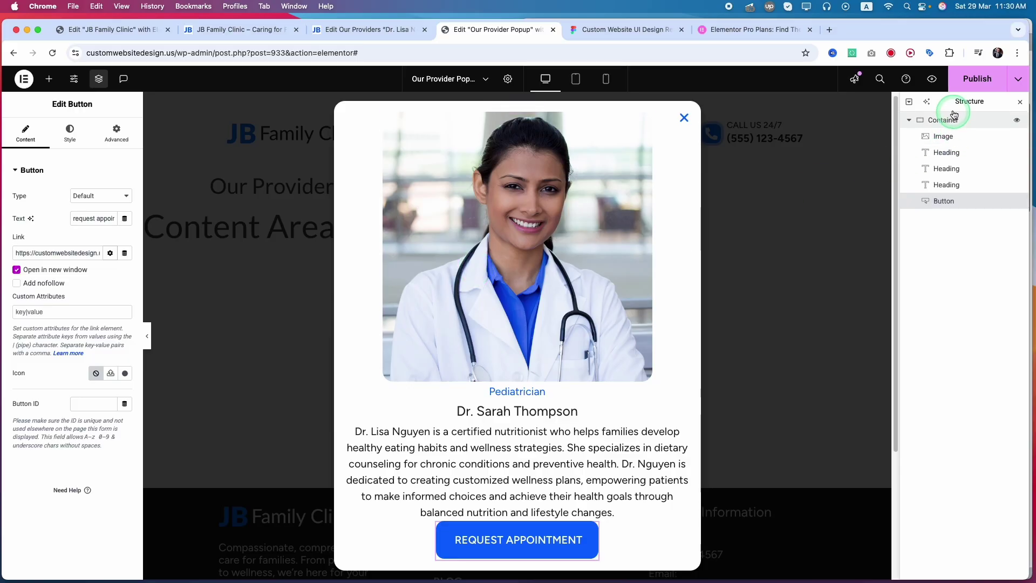
pyautogui.click(979, 77)
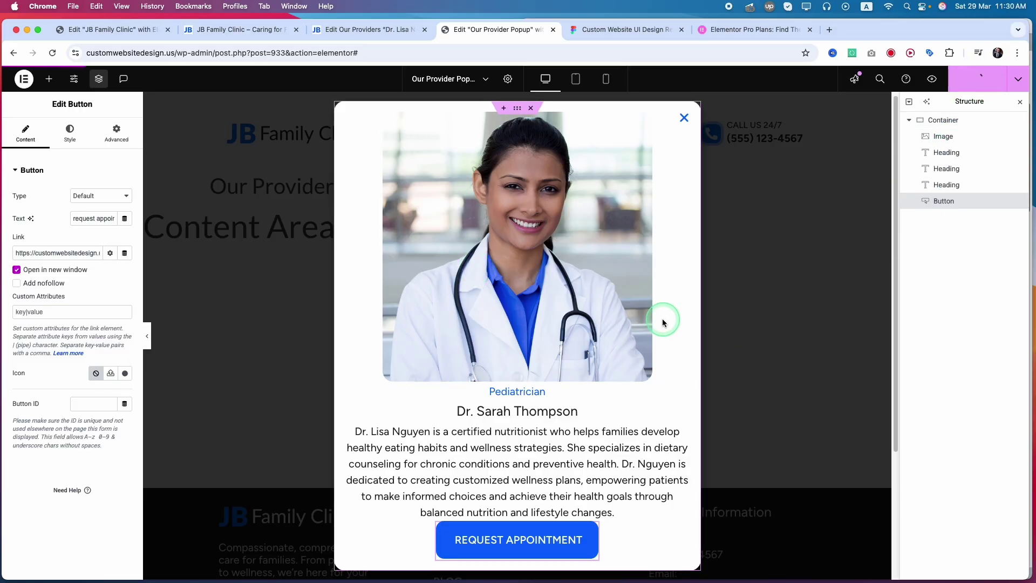
# Test the popup's Request Appointment link from the home page preview.
pyautogui.click(362, 31)
pyautogui.click(207, 52)
pyautogui.click(237, 29)
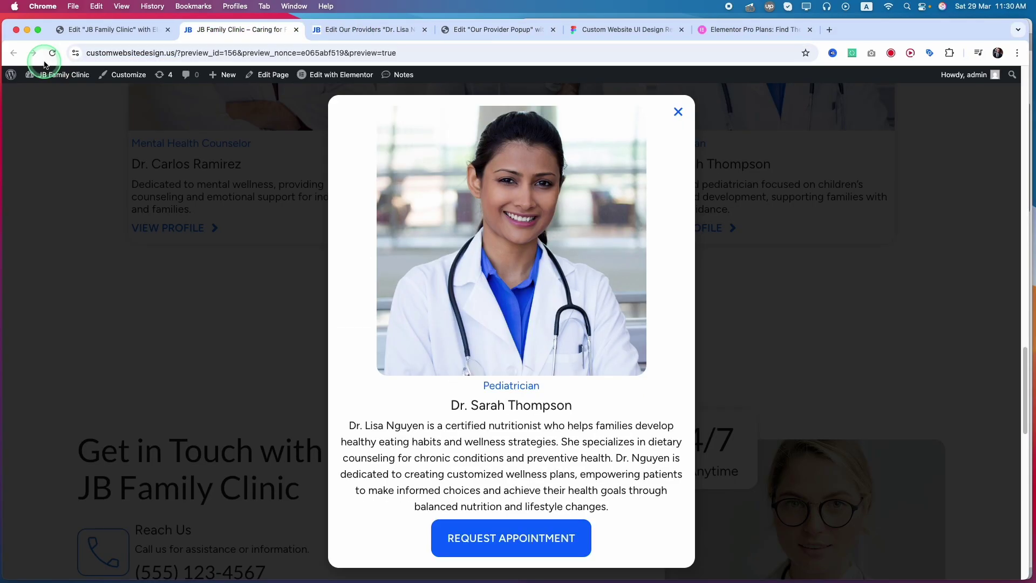
pyautogui.click(505, 338)
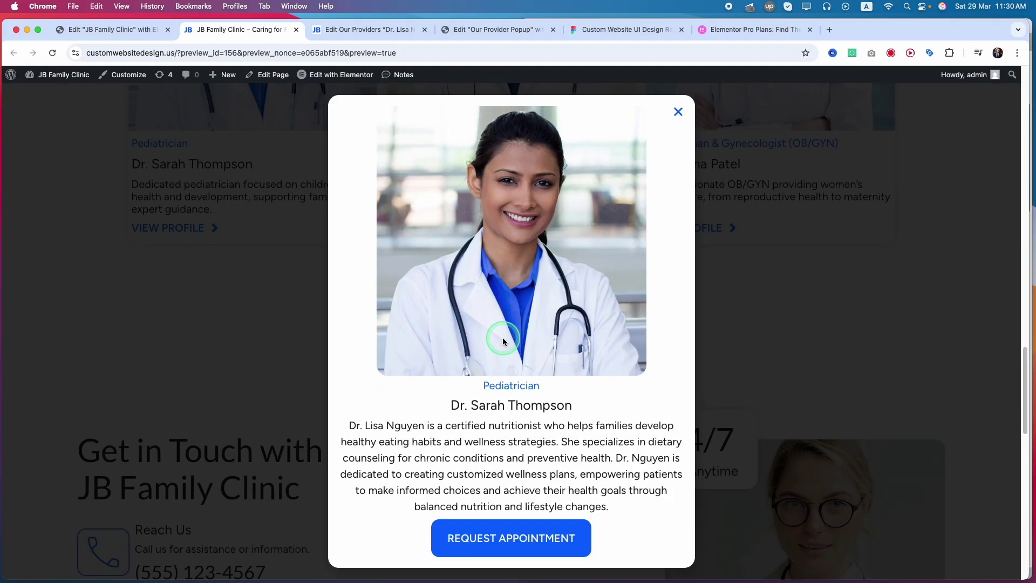
pyautogui.click(554, 521)
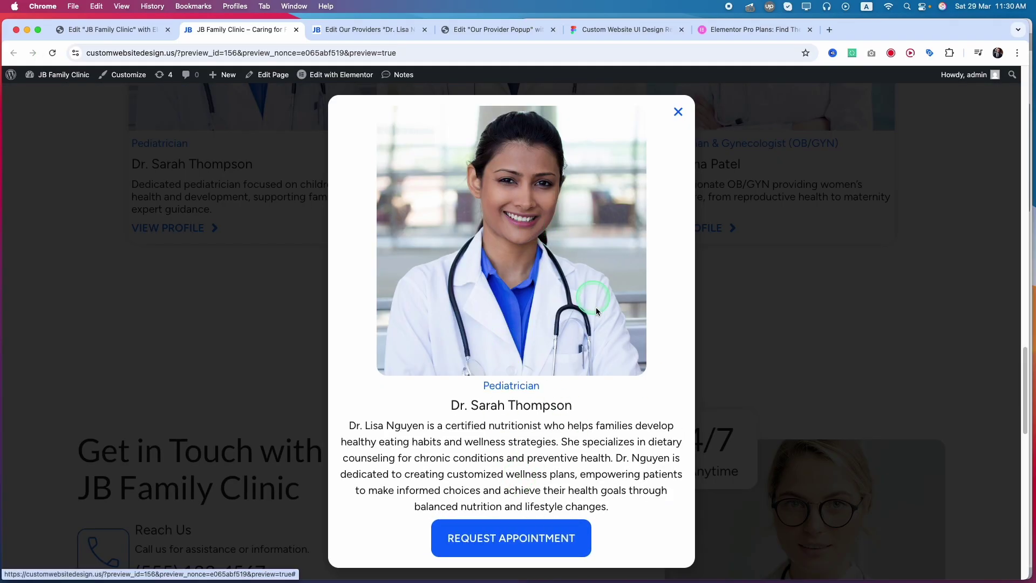
pyautogui.click(529, 552)
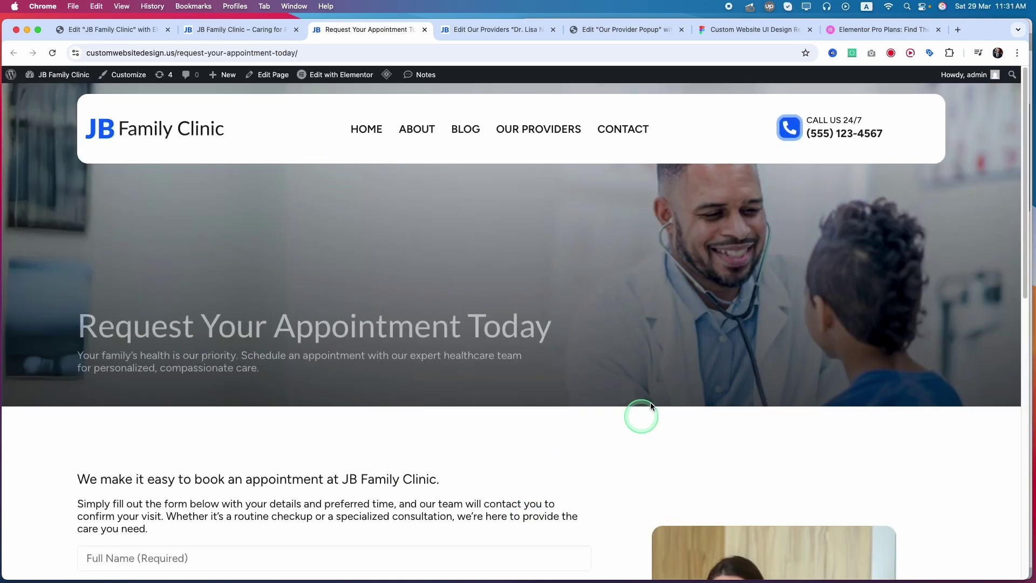
# Return to the home page preview, close the popup and look at the provider carousel above the Pop Meee! button.
pyautogui.click(261, 30)
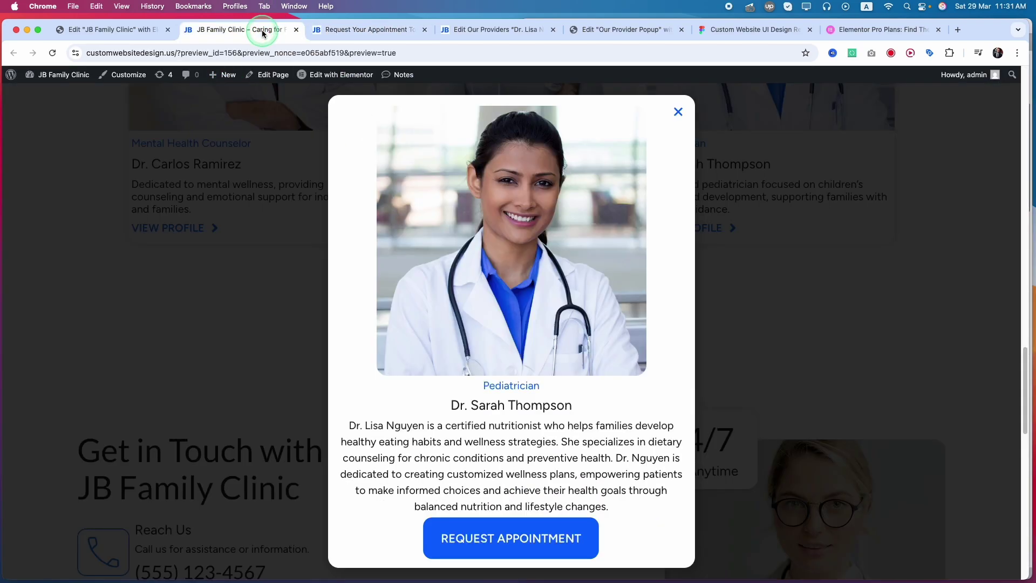
pyautogui.click(678, 109)
pyautogui.scroll(4, 557, 378)
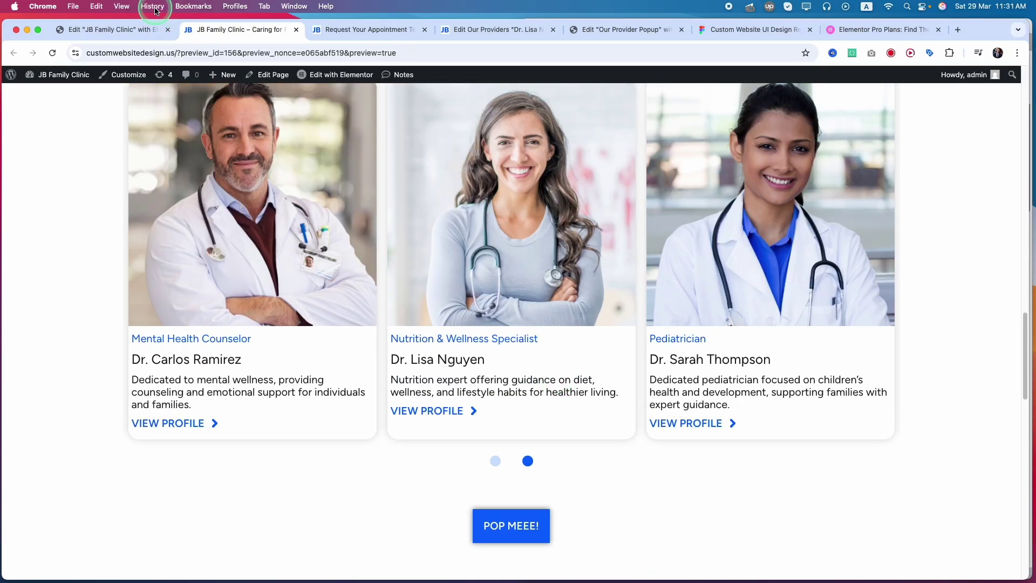
# Delete the Pop Meee! button below the provider carousel in the home page editor and publish the page.
pyautogui.click(130, 31)
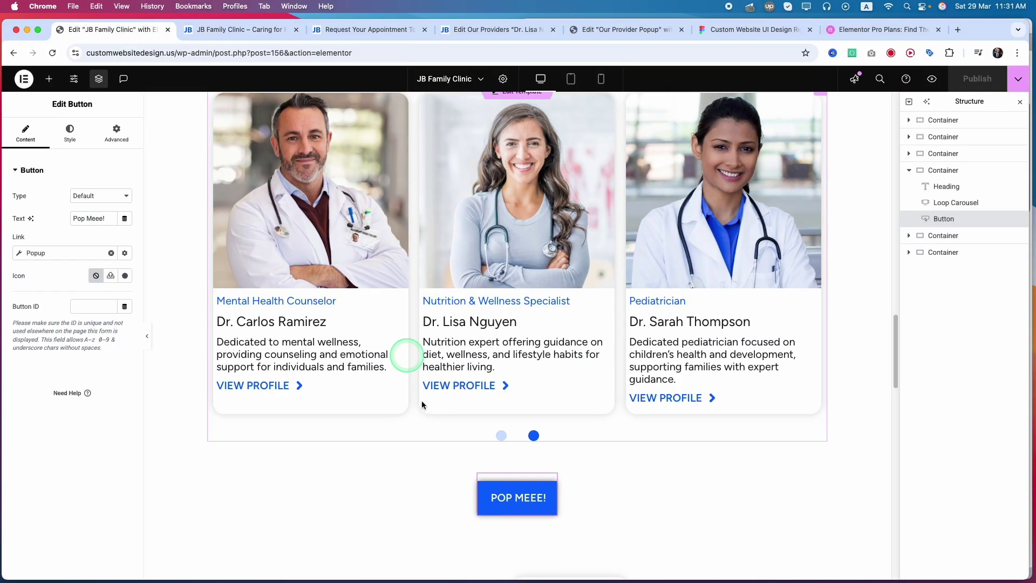
pyautogui.rightClick(551, 482)
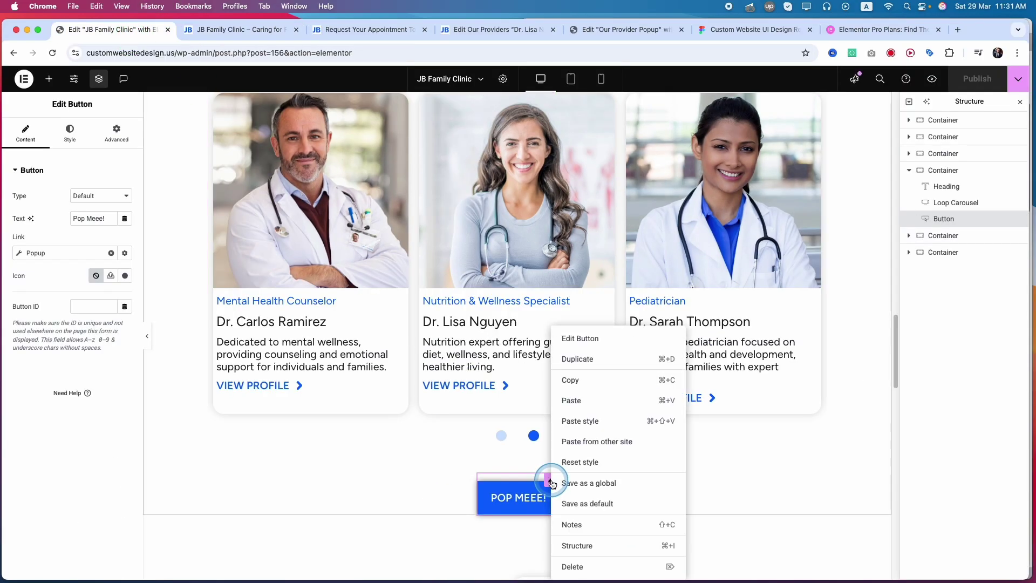
pyautogui.click(572, 562)
pyautogui.scroll(3, 346, 412)
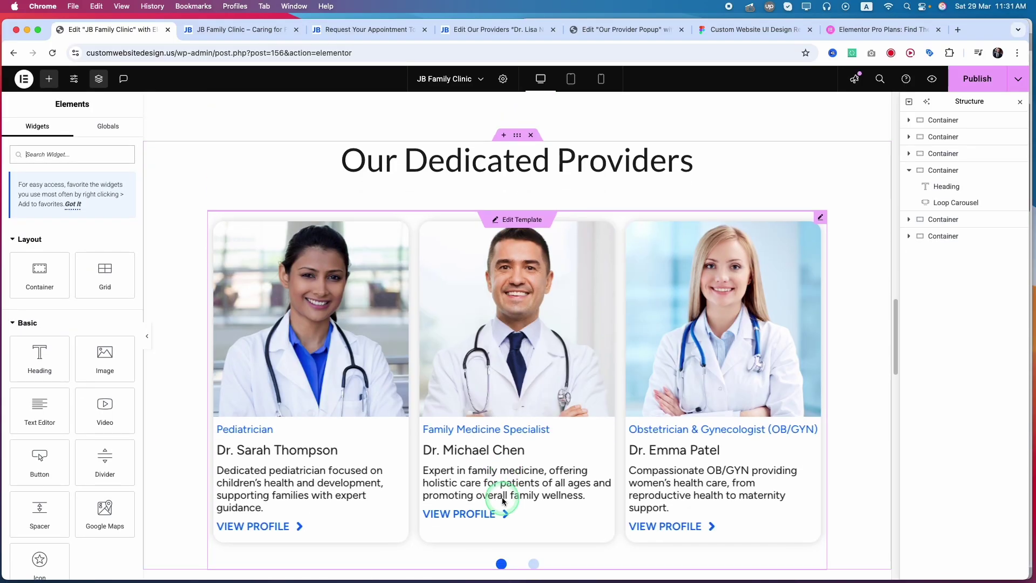
pyautogui.click(249, 528)
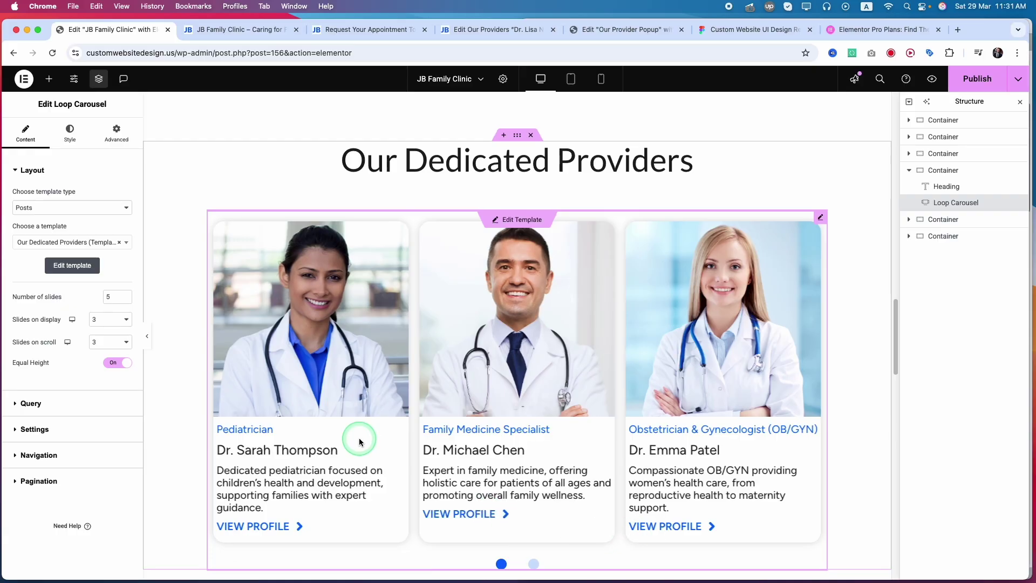
pyautogui.click(978, 80)
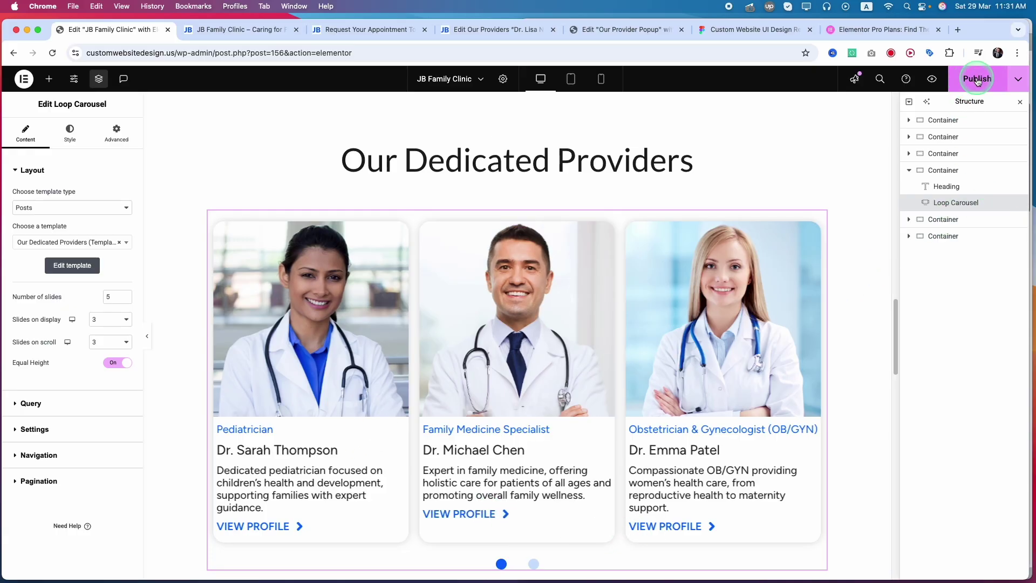